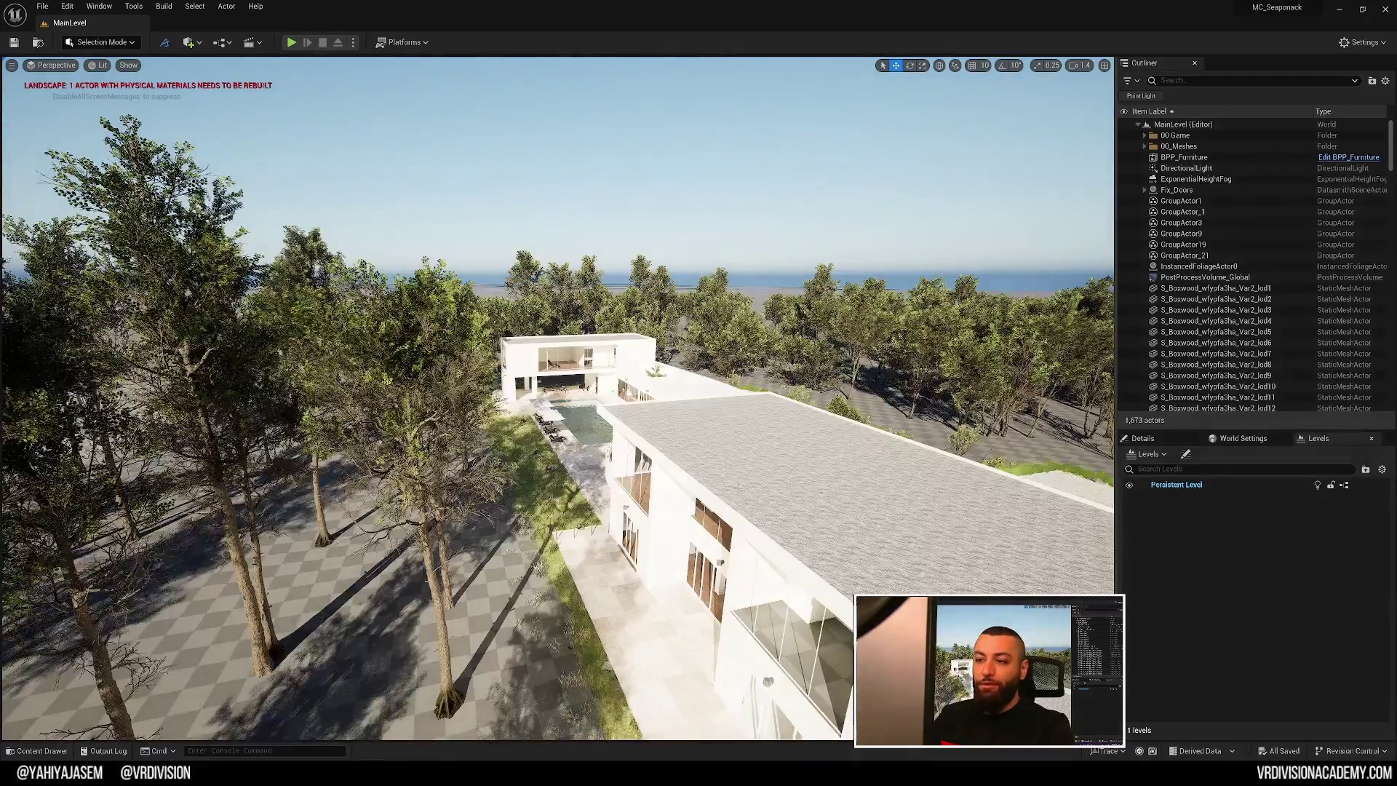
# Open the Levels panel to manage the levels of the current project.
pyautogui.moveTo(553, 363); pyautogui.dragTo(510, 364, button='right')
pyautogui.moveTo(675, 475); pyautogui.dragTo(698, 357, button='right')
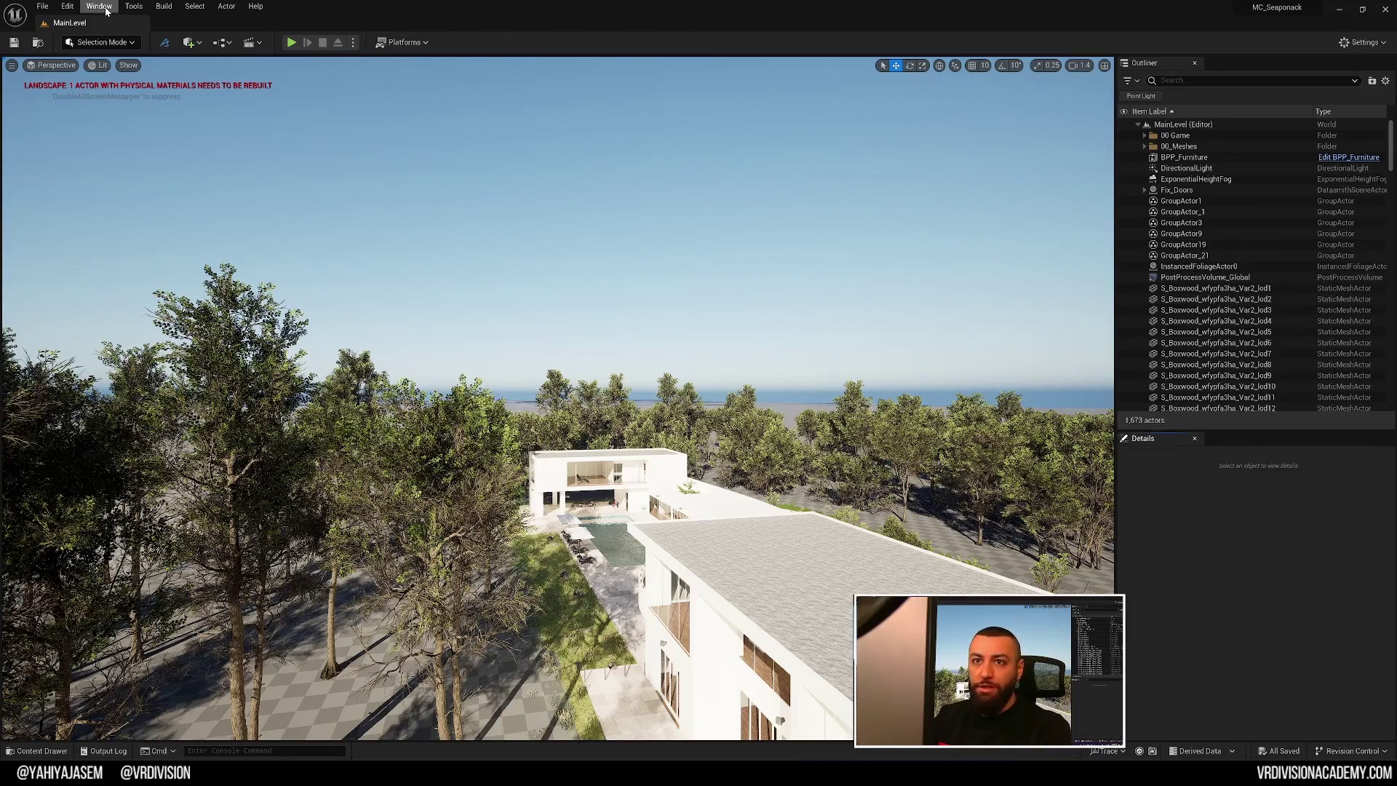
pyautogui.click(105, 10)
pyautogui.click(153, 188)
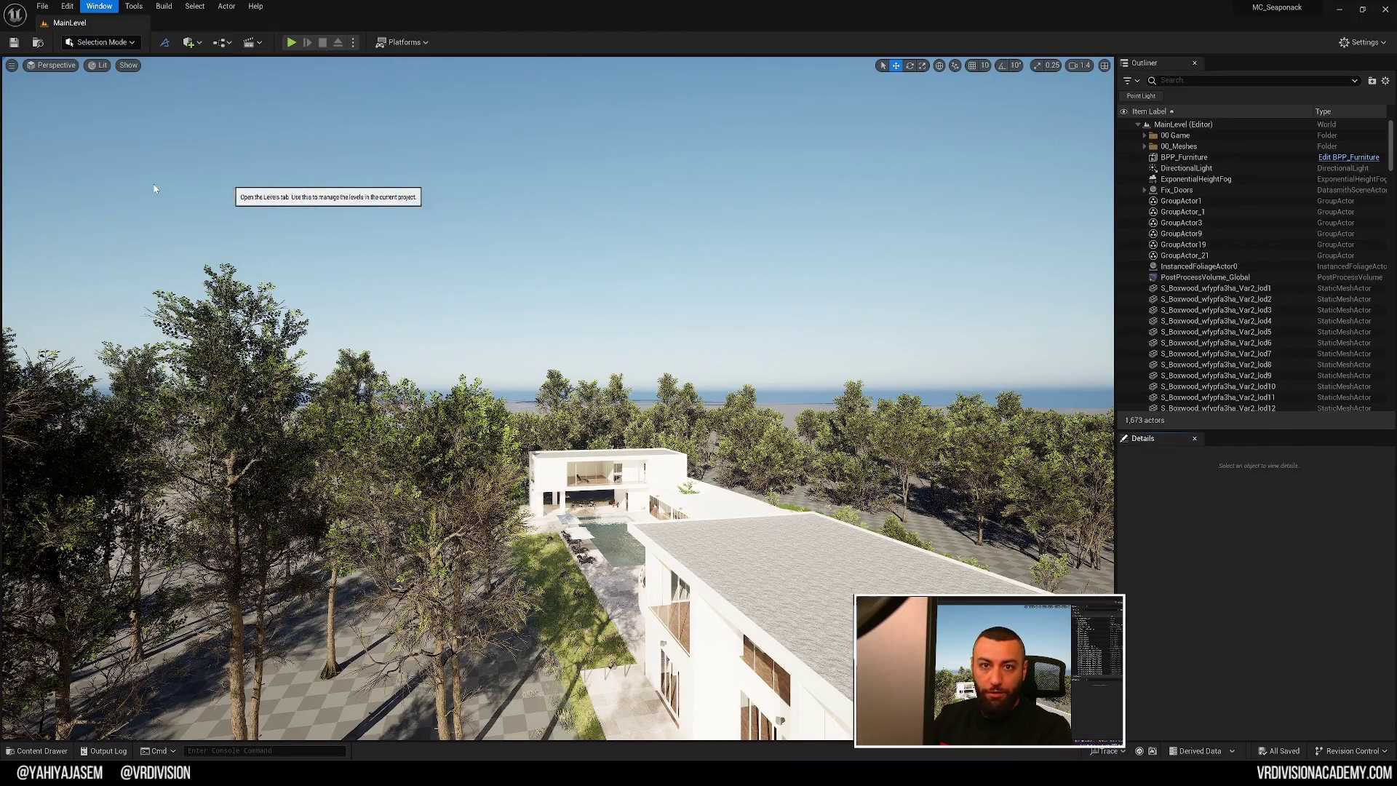
pyautogui.moveTo(343, 345); pyautogui.dragTo(382, 401, button='right')
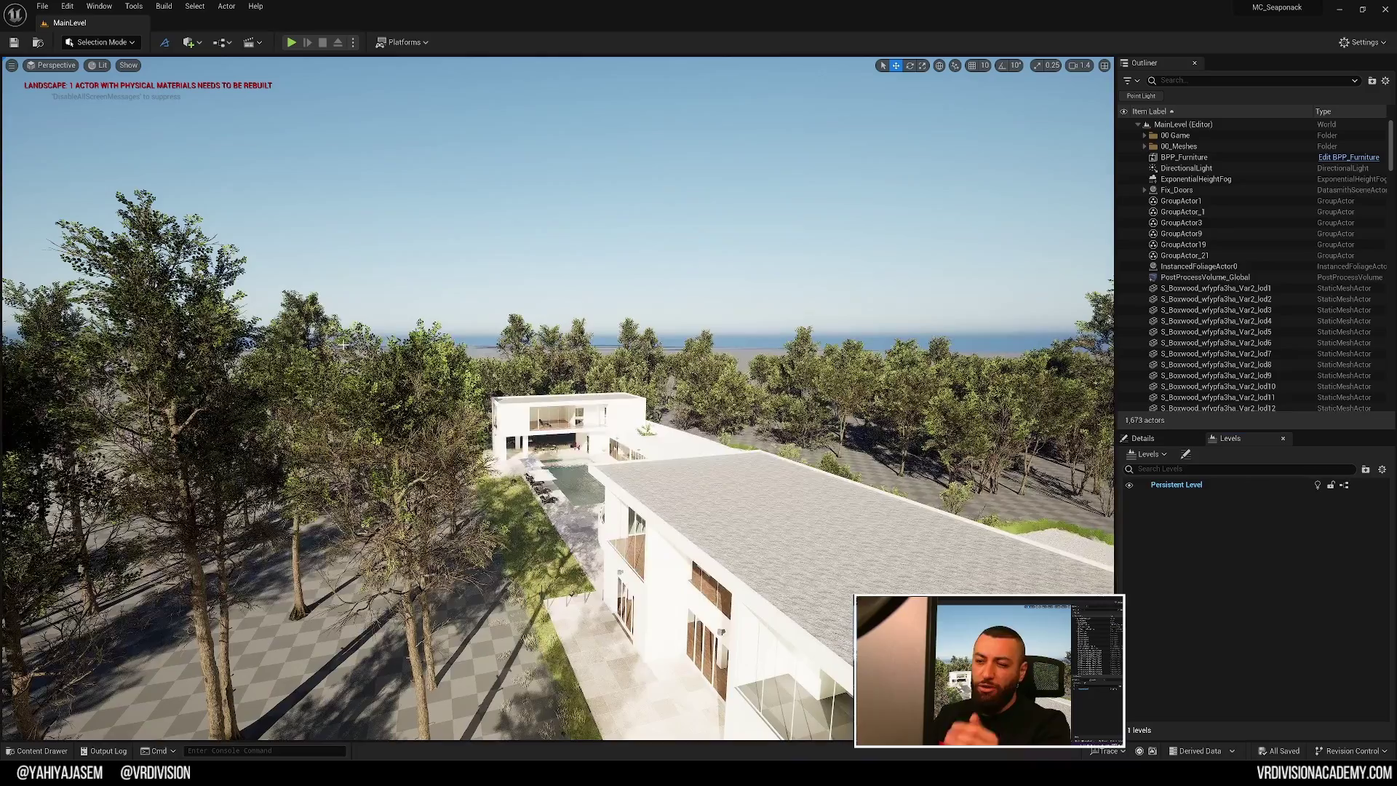
# Open the Layers panel to look over the existing layers and return to the Outliner.
pyautogui.click(104, 5)
pyautogui.click(153, 165)
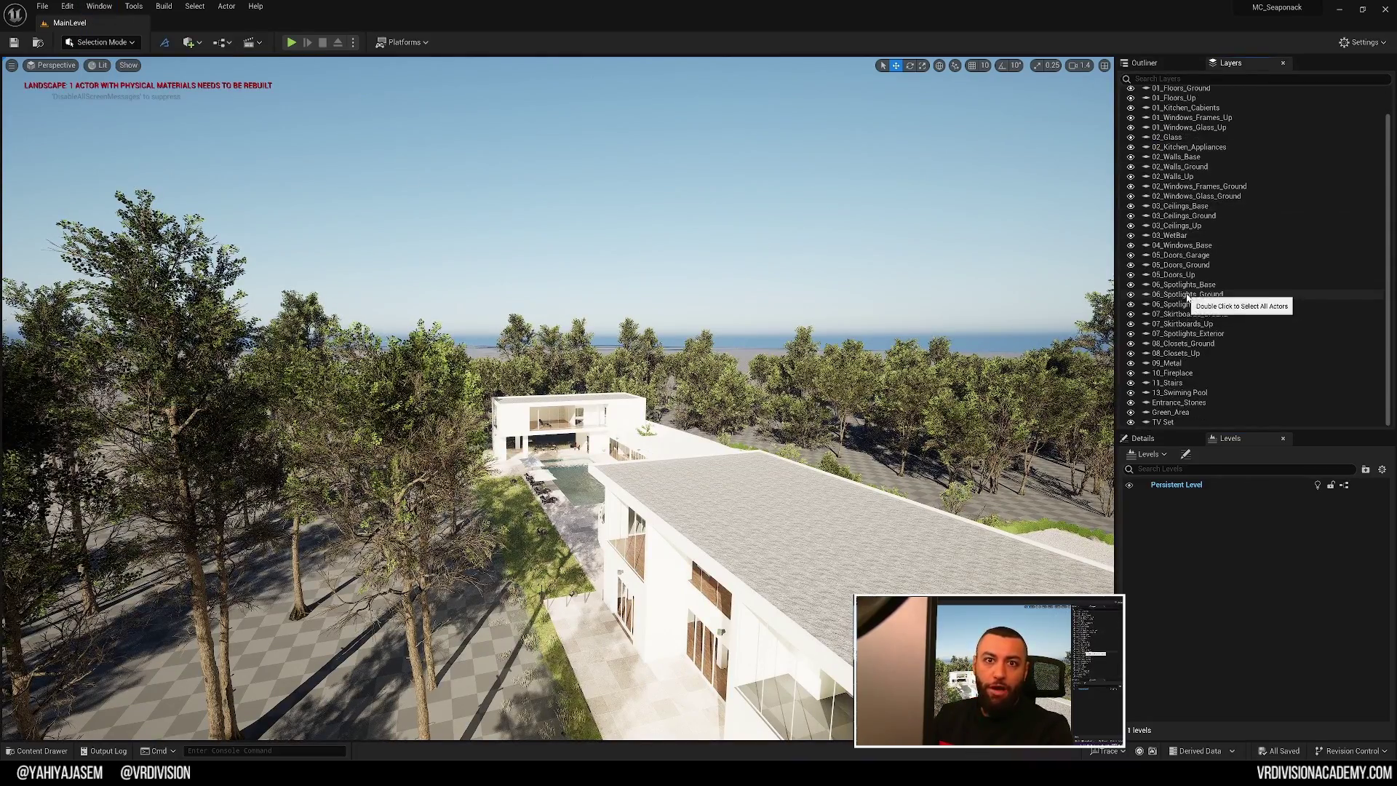
pyautogui.click(1143, 62)
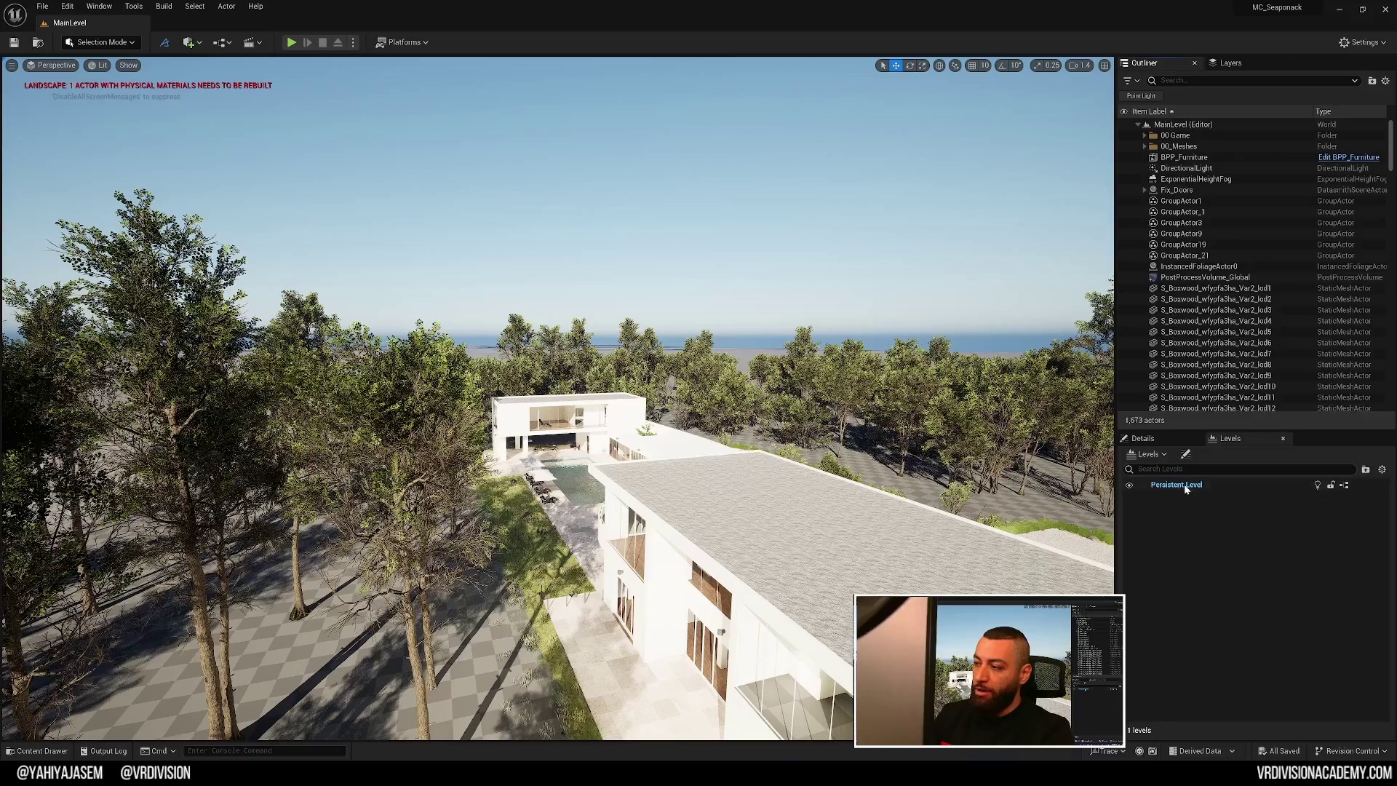
# Create a folder named SubLevels inside the project's Maps folder.
pyautogui.hotkey('ctrl', 'space')
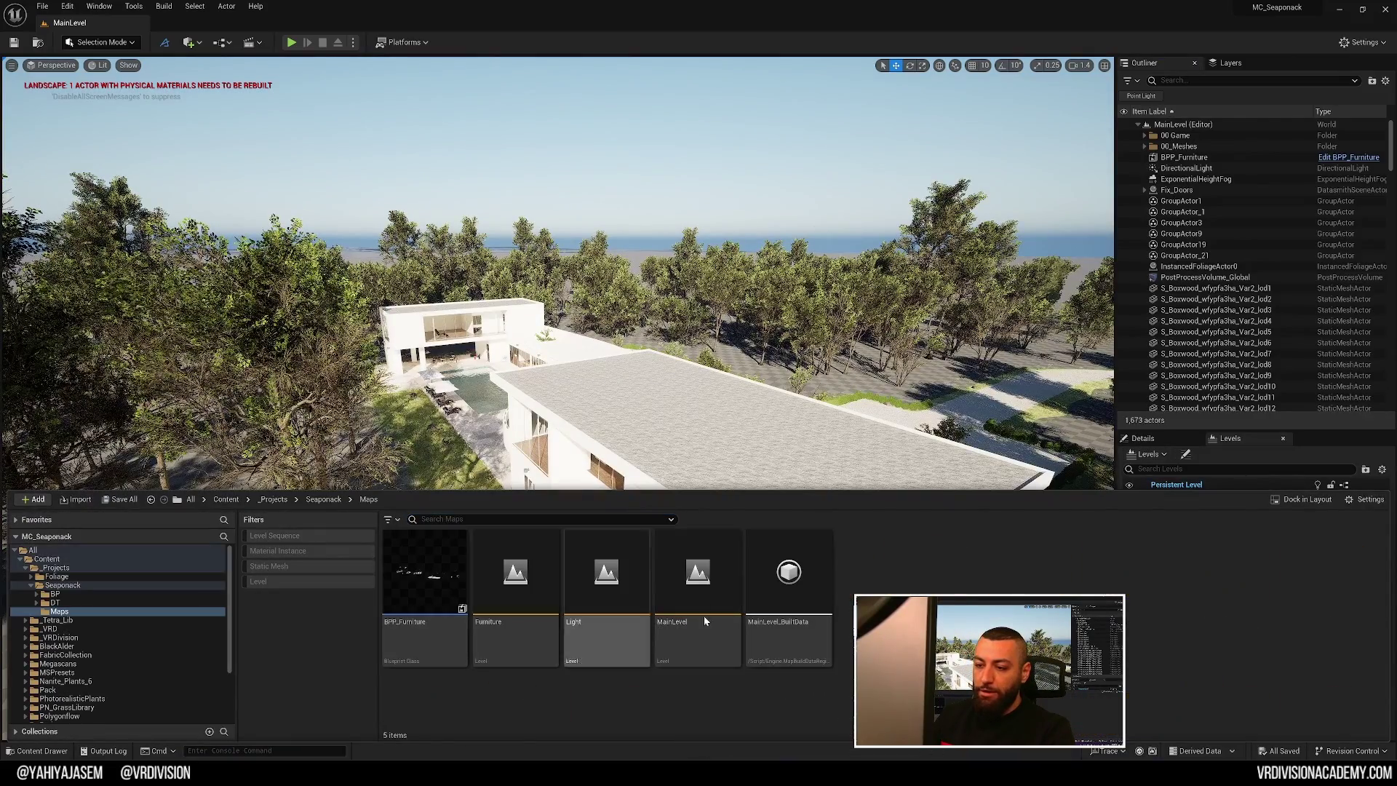
pyautogui.rightClick(919, 591)
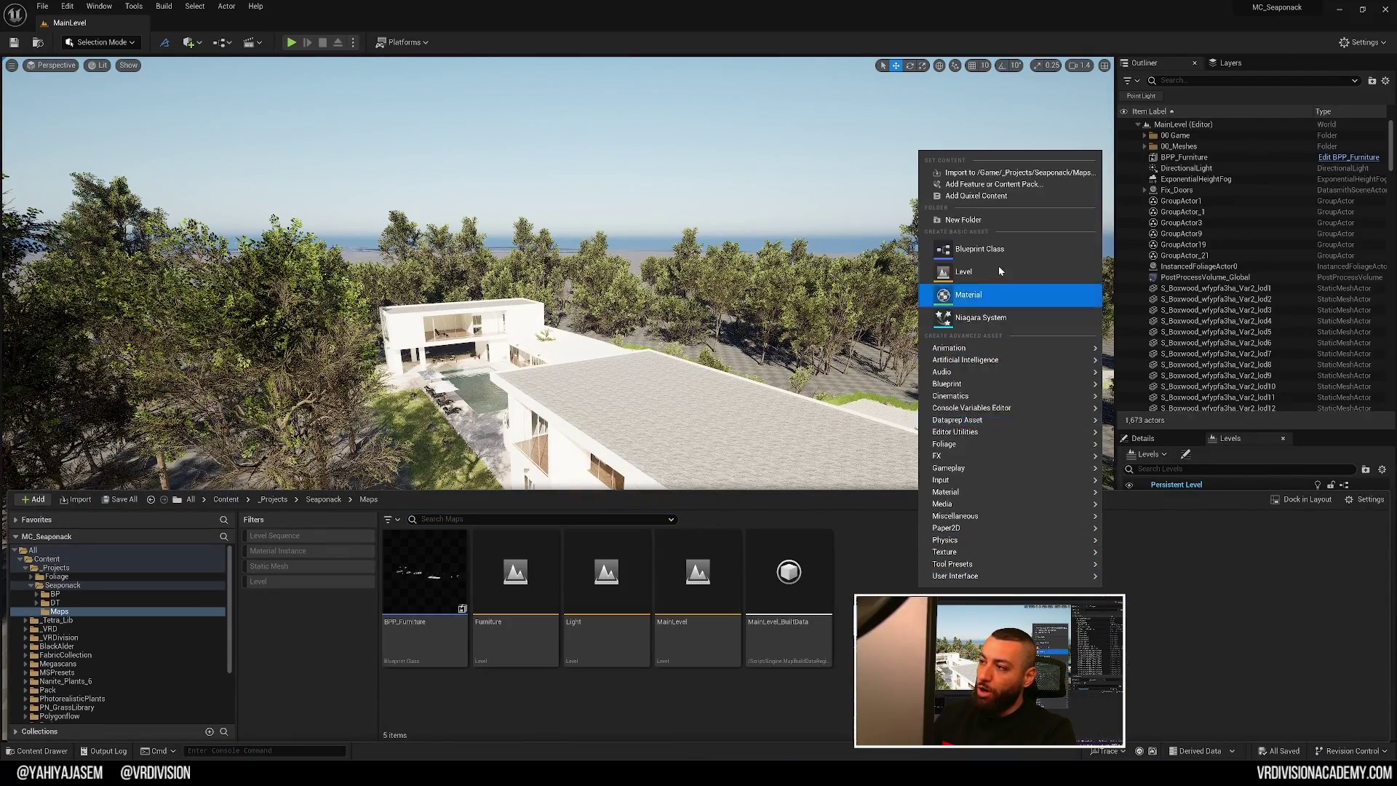
pyautogui.click(984, 219)
pyautogui.write('SubLe')
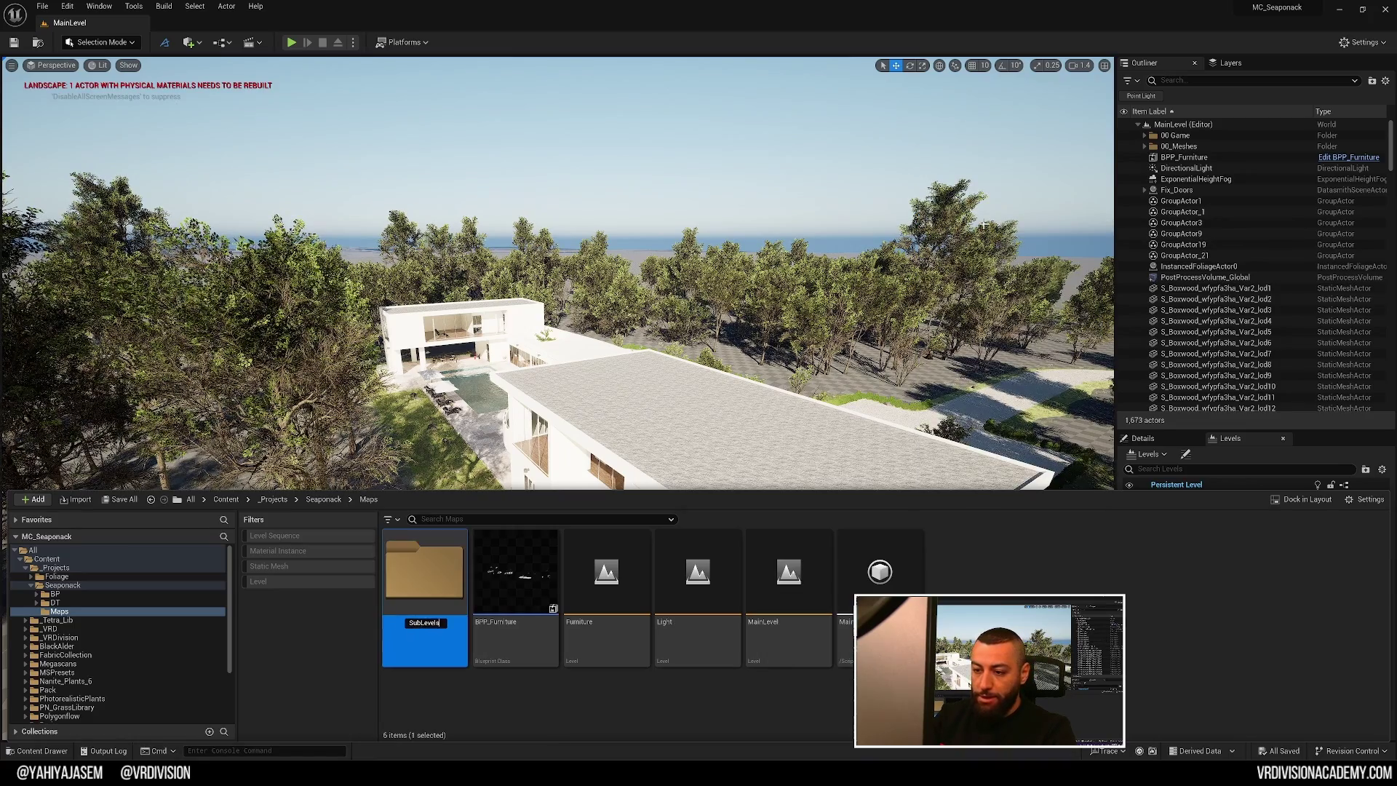
pyautogui.write('vels')
# Create a new level named Furniture in the SubLevels folder.
pyautogui.rightClick(556, 609)
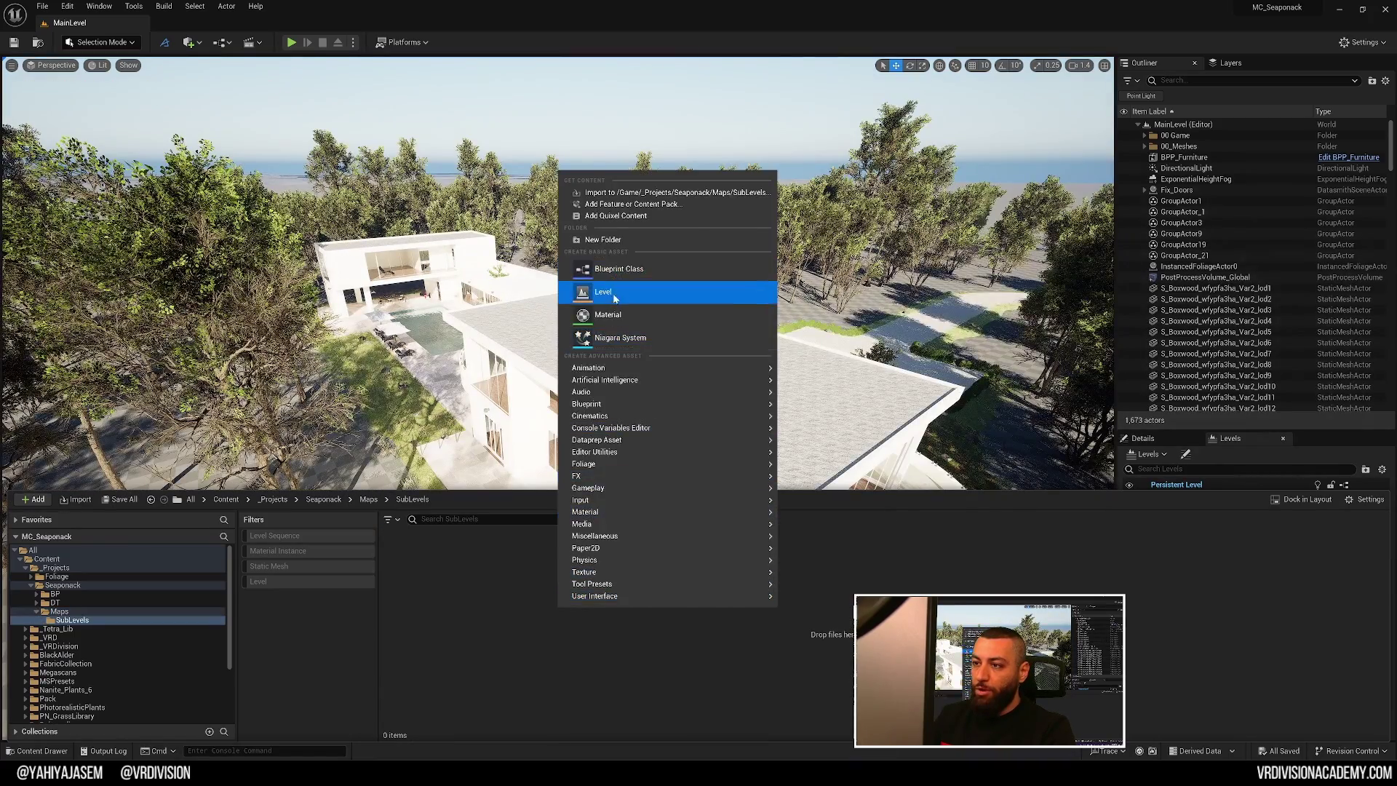
pyautogui.click(619, 292)
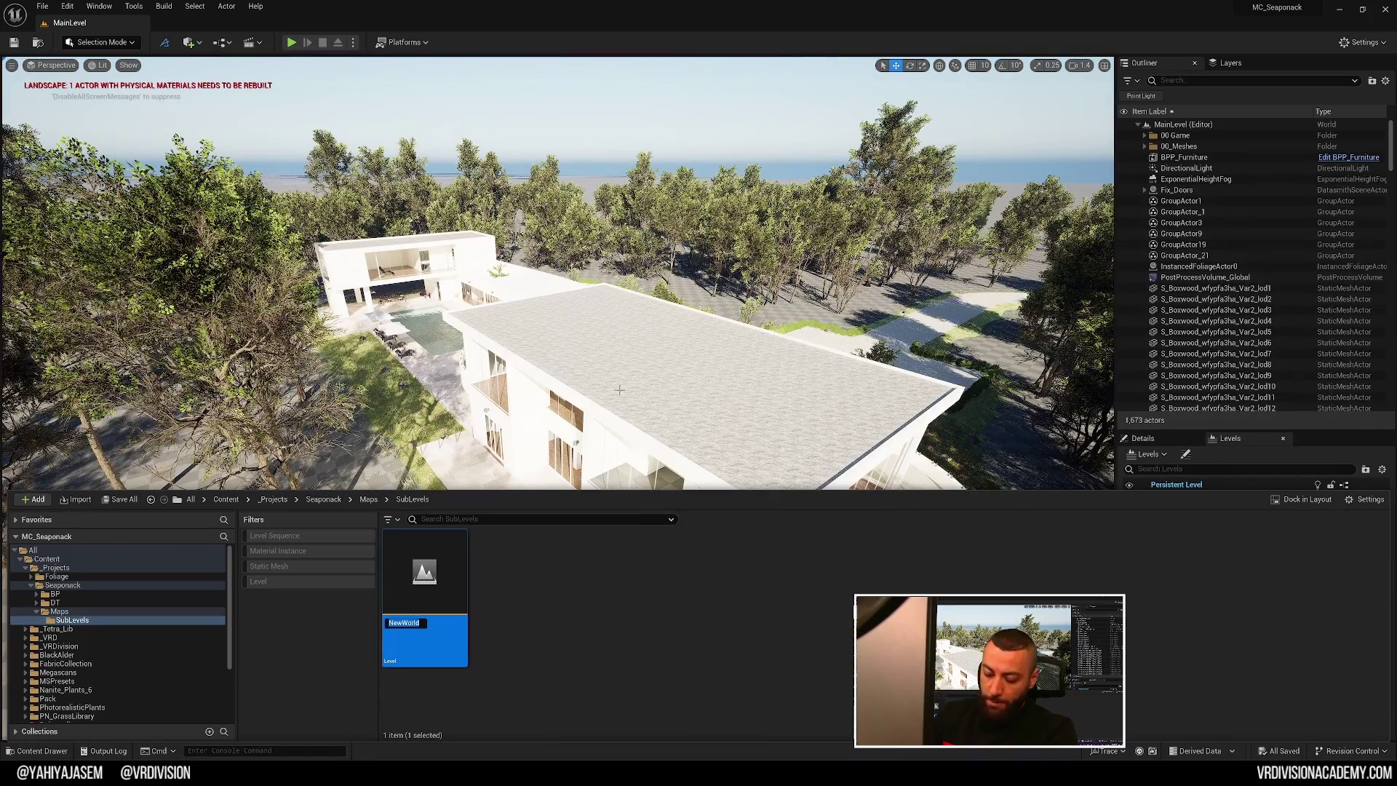
pyautogui.write('Furniture')
pyautogui.press('Return')
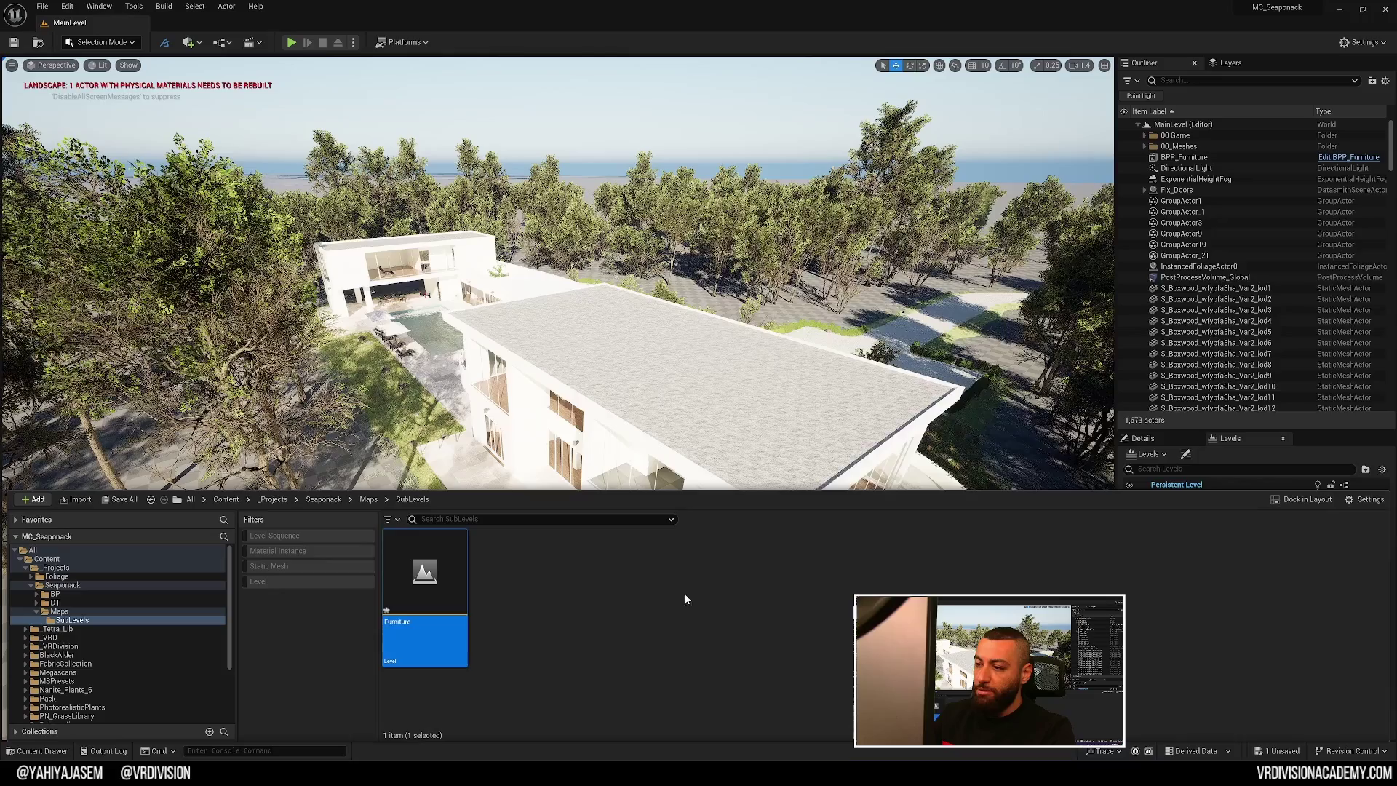
# Add a level named Architecture to the SubLevels folder.
pyautogui.rightClick(685, 598)
pyautogui.click(753, 295)
pyautogui.write('A')
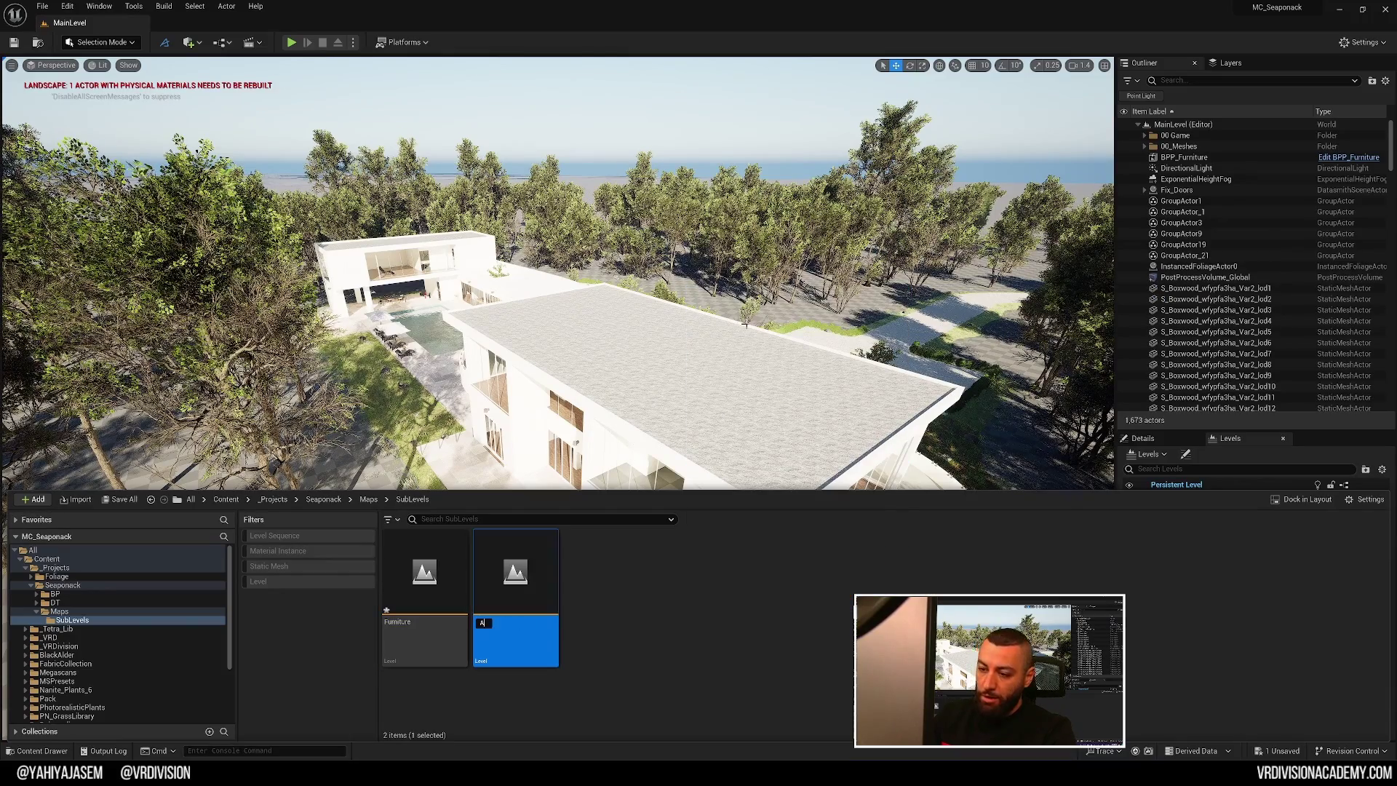
pyautogui.write('rchitectu')
pyautogui.press('Return')
# Add a level named Environment to the SubLevels folder.
pyautogui.rightClick(618, 623)
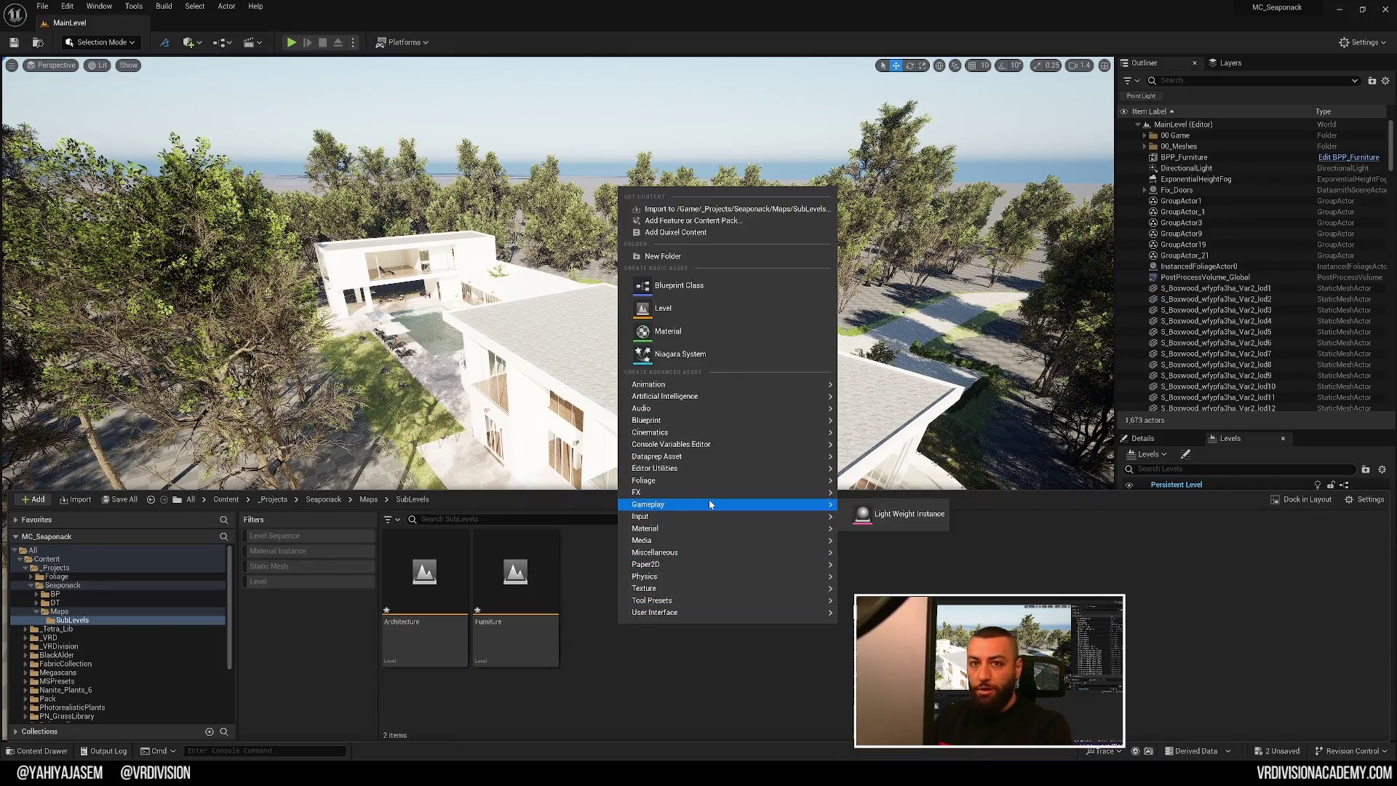
pyautogui.click(662, 308)
pyautogui.write('Environment')
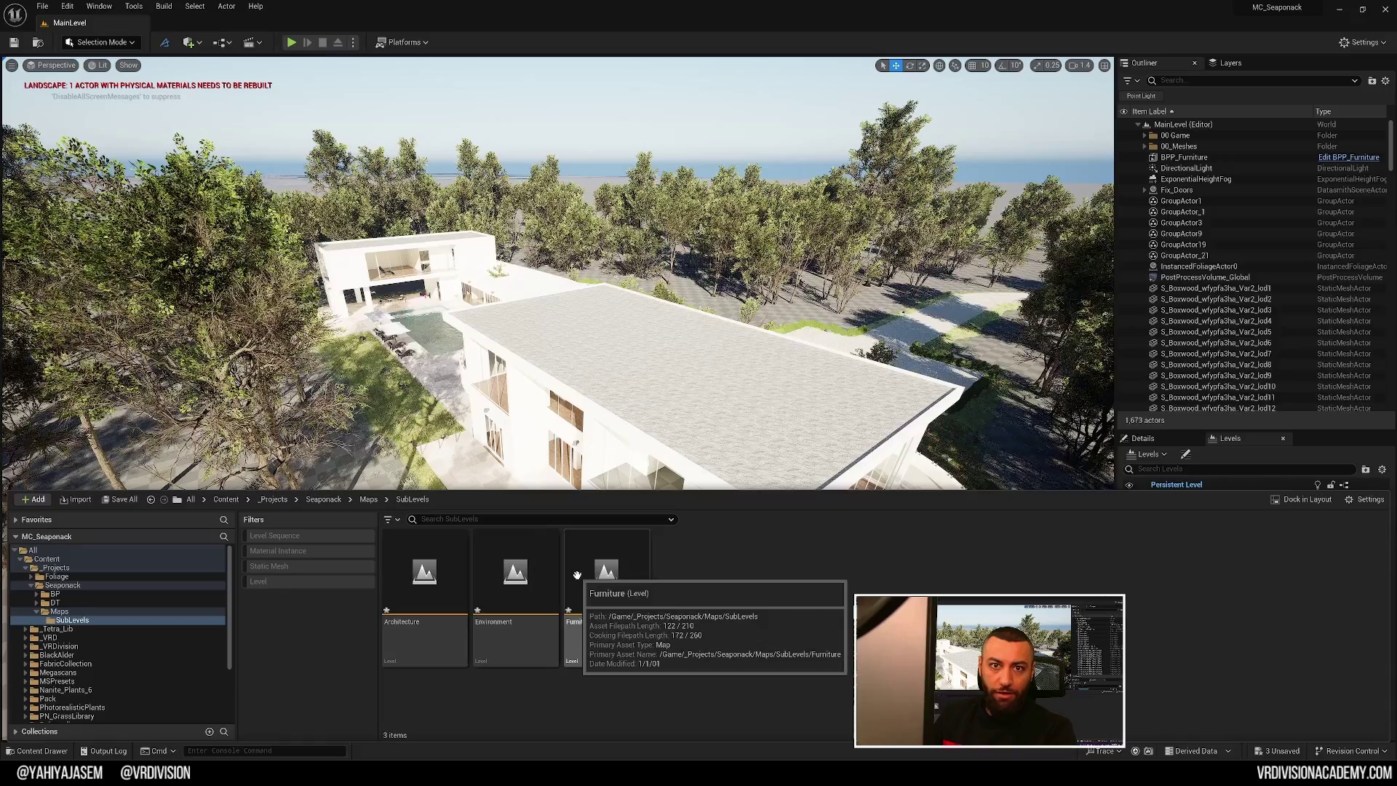
pyautogui.press('Return')
# Undock the Levels panel and place it as a floating window over the viewport.
pyautogui.click(1242, 441)
pyautogui.moveTo(1235, 429); pyautogui.dragTo(428, 168)
pyautogui.moveTo(51, 62); pyautogui.dragTo(418, 206)
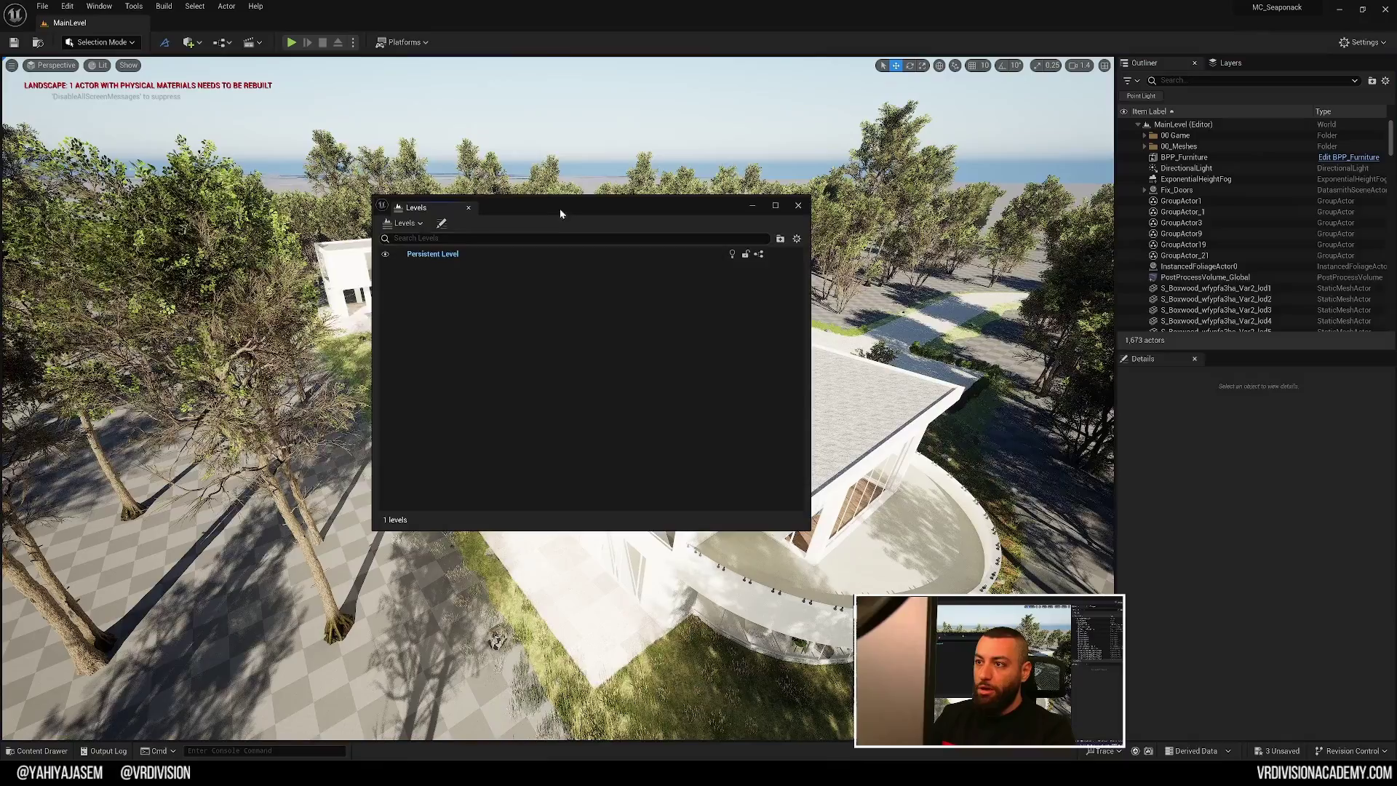
pyautogui.moveTo(561, 208); pyautogui.dragTo(514, 121)
pyautogui.moveTo(597, 495); pyautogui.dragTo(691, 495, button='right')
# Add Architecture, Environment and Furniture as sublevels of the Persistent Level and change the streaming method of Architecture.
pyautogui.hotkey('ctrl', 'space')
pyautogui.click(424, 582)
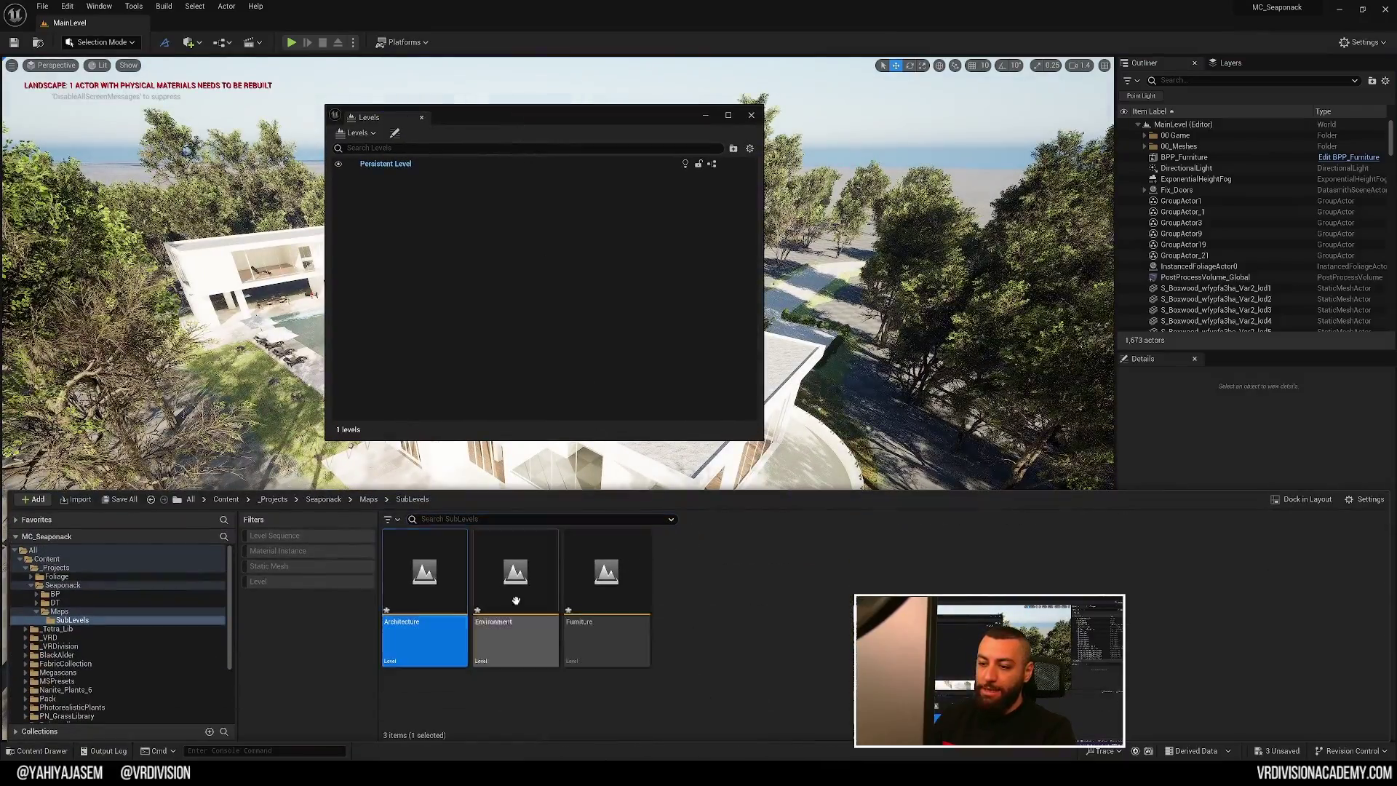
pyautogui.keyDown('shift'); pyautogui.click(606, 582); pyautogui.keyUp('shift')
pyautogui.moveTo(549, 583); pyautogui.dragTo(391, 231)
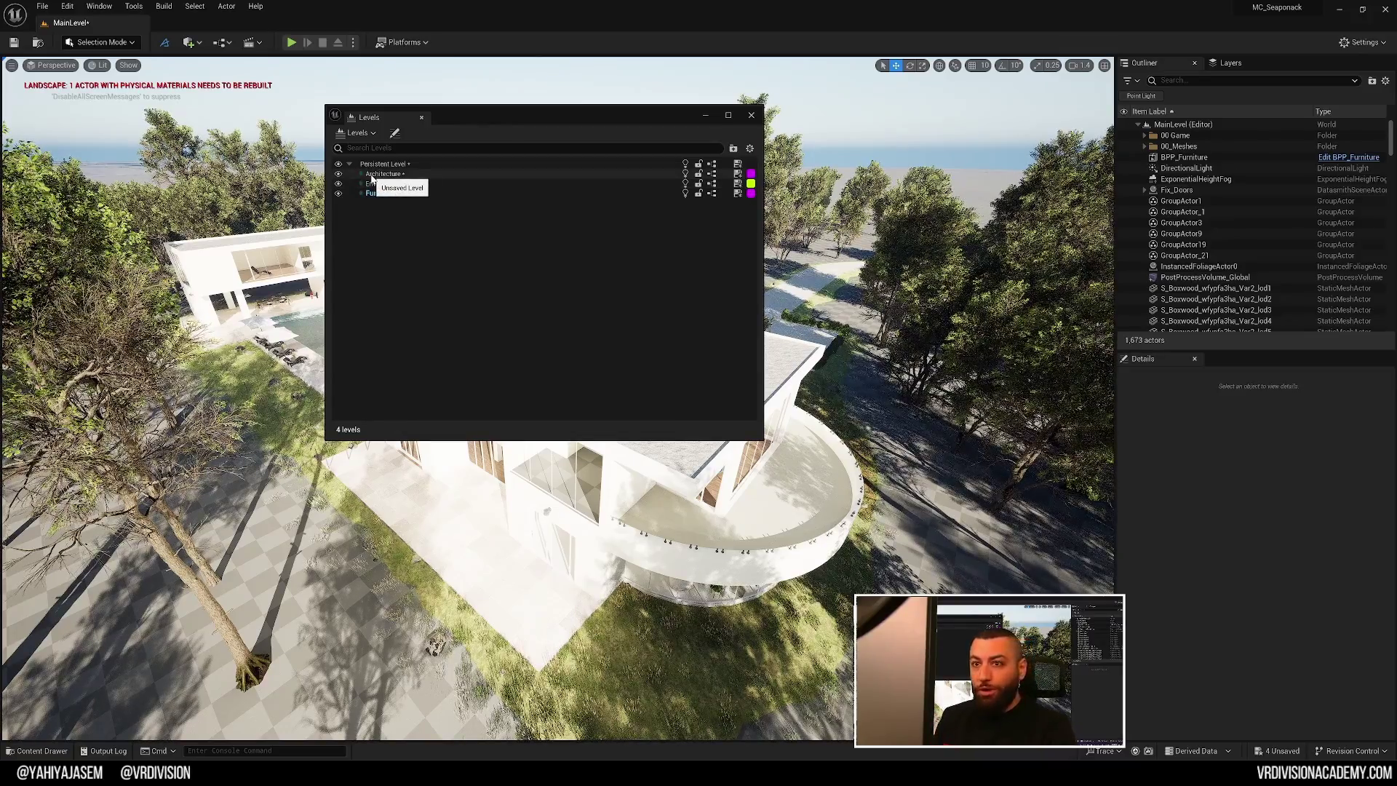
pyautogui.rightClick(372, 174)
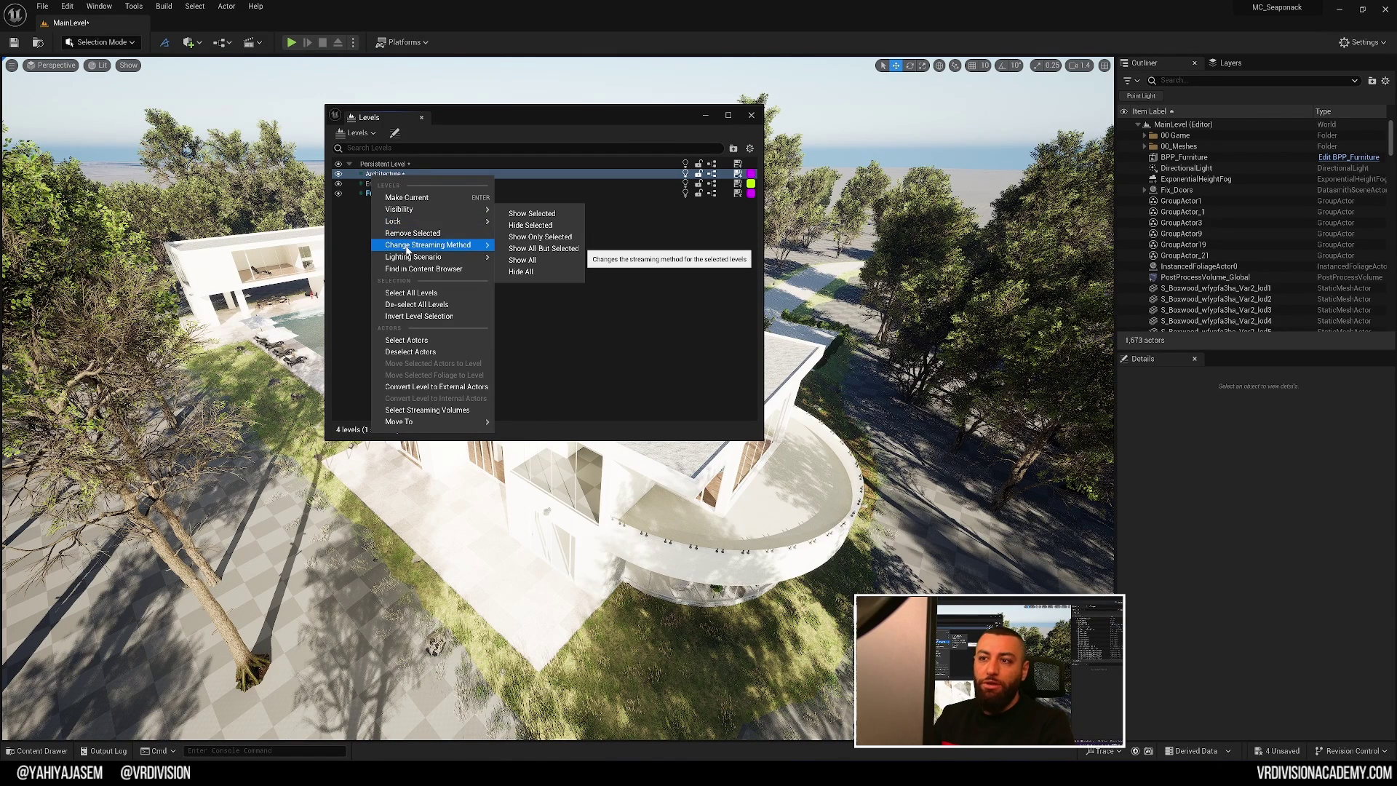
pyautogui.moveTo(433, 248)
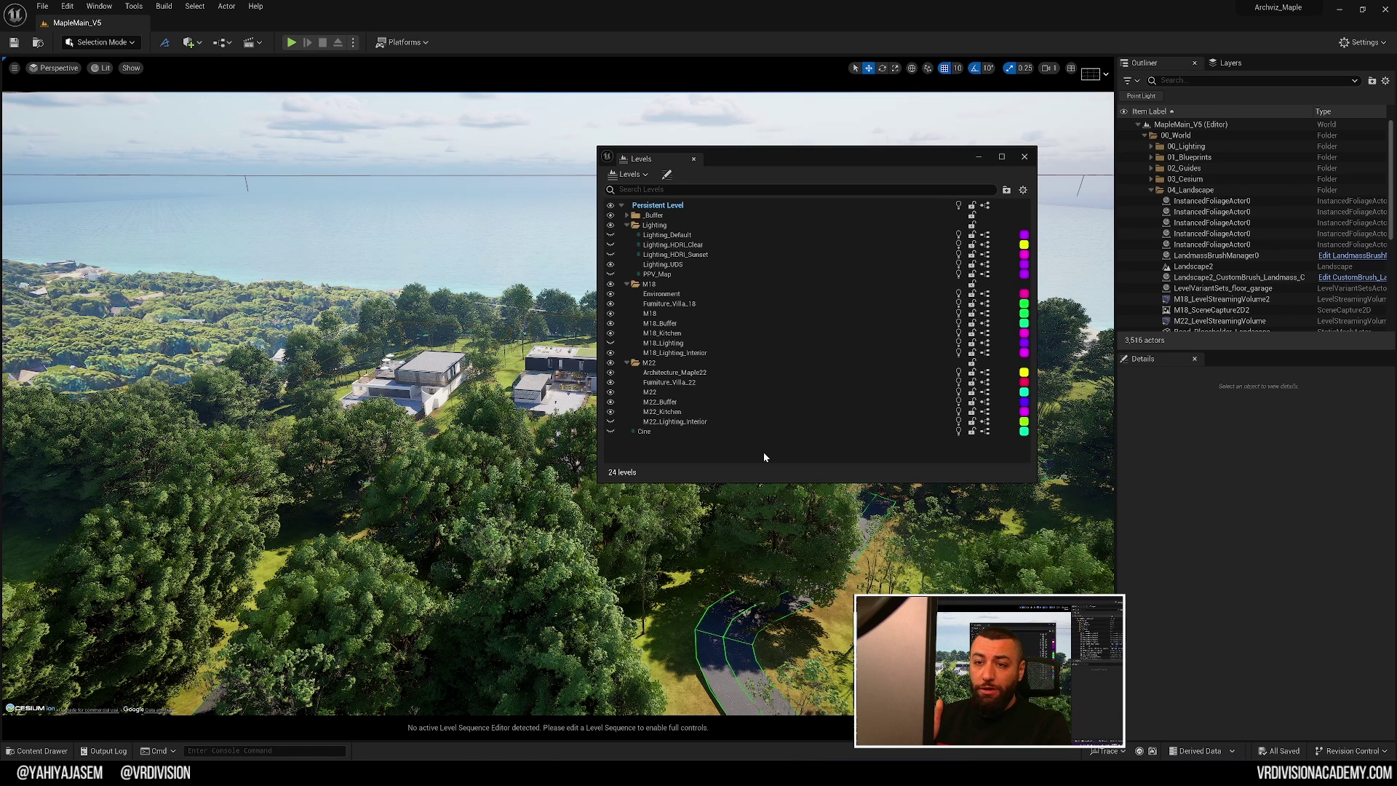
# In the Archviz_Maple project, select and frame M18_LevelStreamingVolume2 with the Levels window moved out of the way.
pyautogui.moveTo(760, 167); pyautogui.dragTo(901, 172)
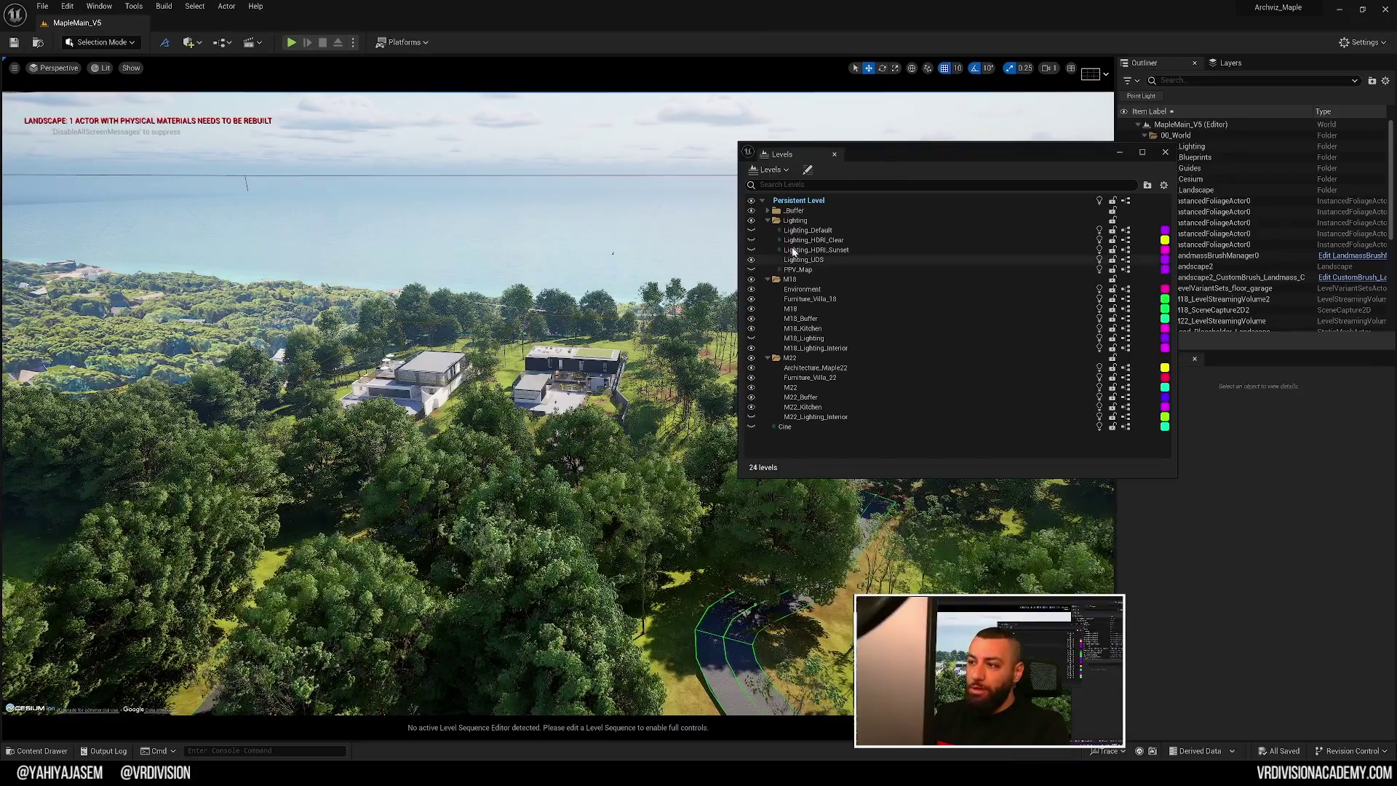
pyautogui.doubleClick(1212, 299)
pyautogui.moveTo(1068, 151); pyautogui.dragTo(922, 169)
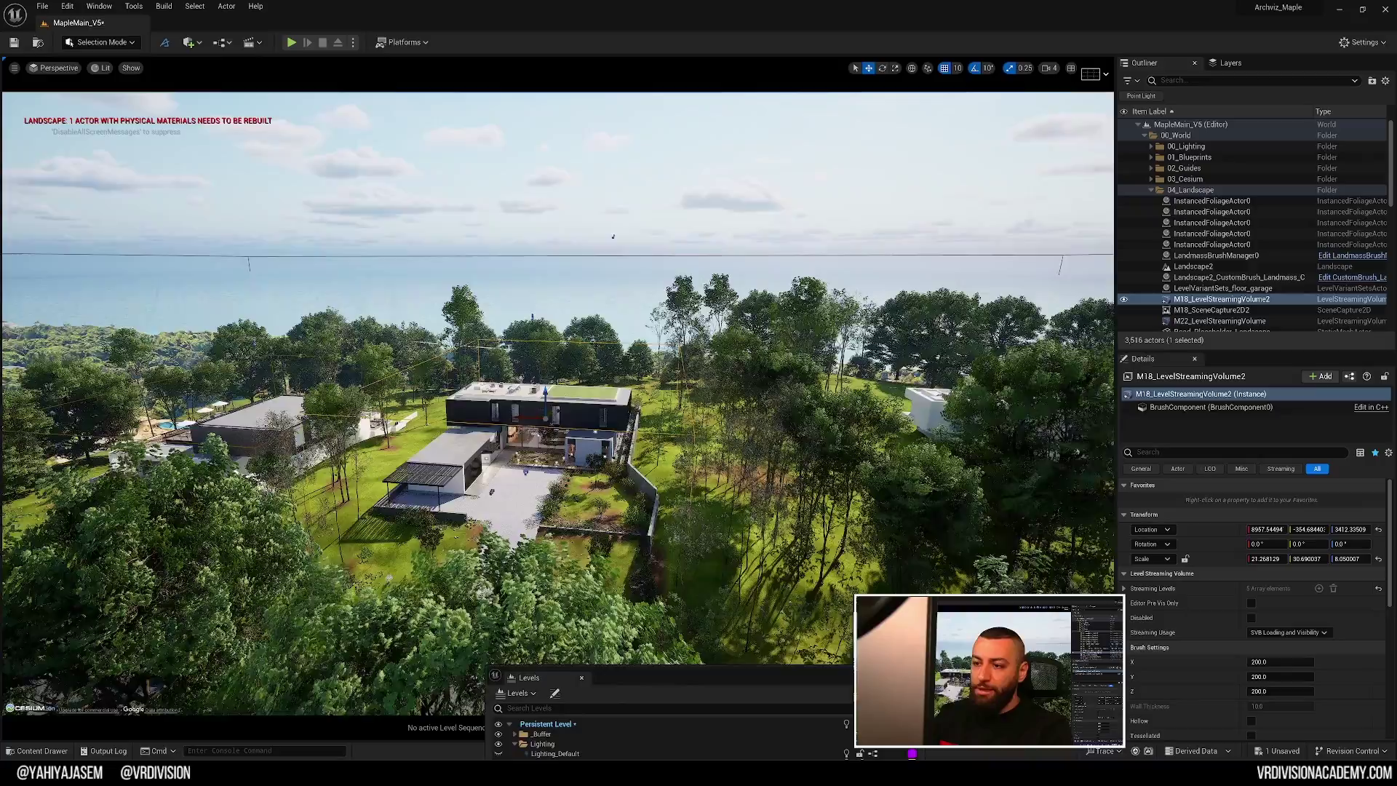
# Examine the villas and the extent of the selected level streaming volume from the air.
pyautogui.press('w')
pyautogui.moveTo(614, 237); pyautogui.dragTo(560, 418, button='right')
pyautogui.scroll(-2, 593, 271)
pyautogui.press('w')
pyautogui.scroll(-1, 603, 280)
pyautogui.press('q')
pyautogui.scroll(-2, 574, 349)
pyautogui.moveTo(504, 358); pyautogui.dragTo(564, 398, button='right')
pyautogui.press('e')
pyautogui.scroll(2, 567, 400)
pyautogui.press('a')
pyautogui.scroll(-2, 379, 378)
pyautogui.press('e')
pyautogui.scroll(1, 480, 382)
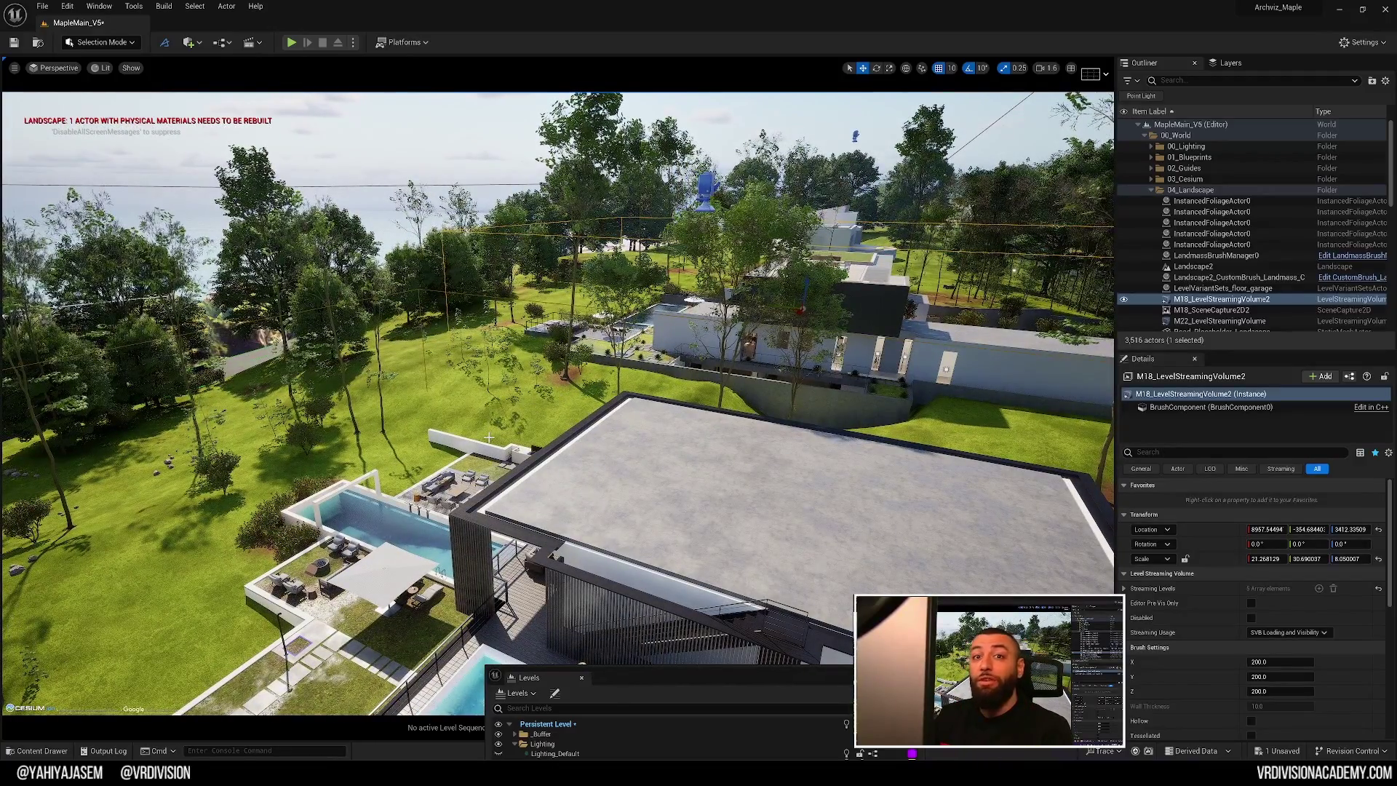
pyautogui.moveTo(489, 437); pyautogui.dragTo(489, 438, button='right')
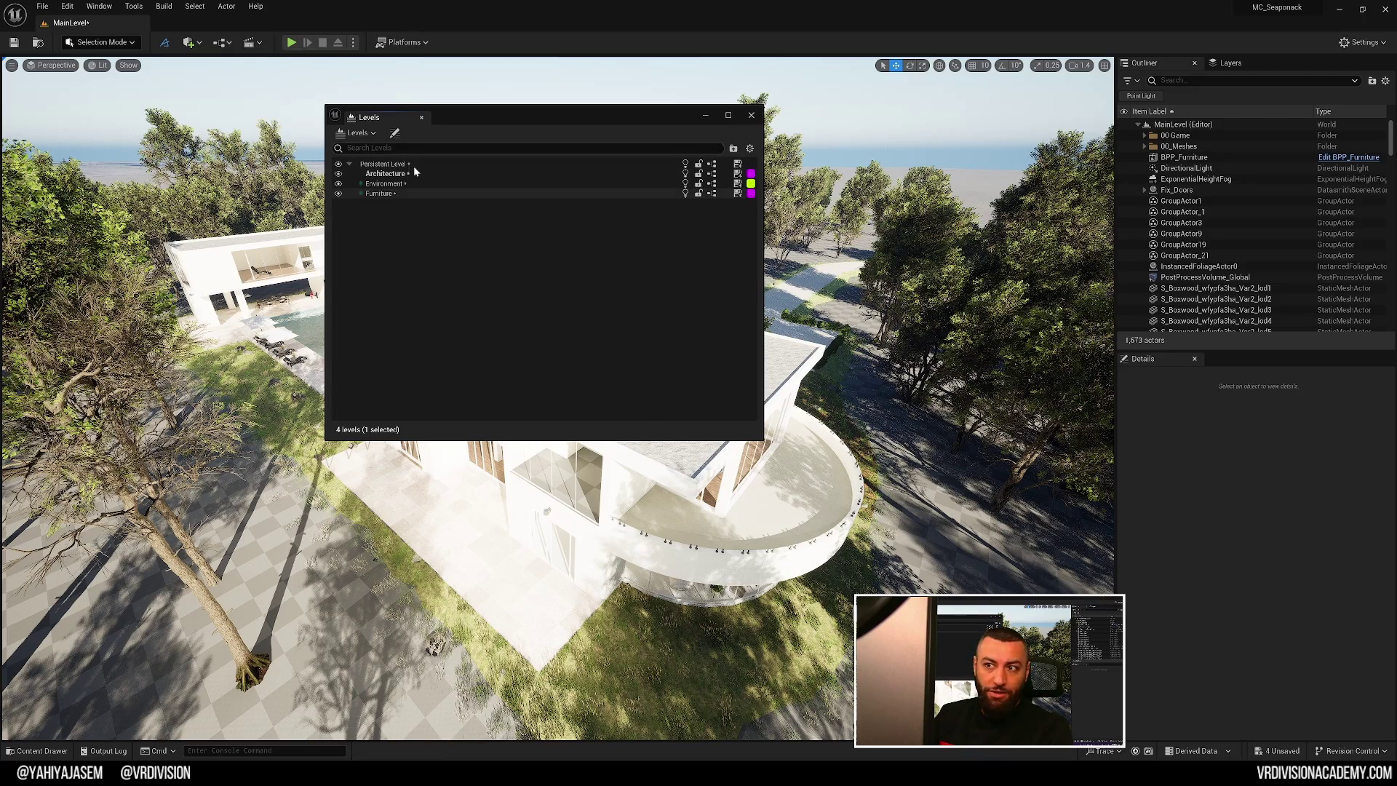
# Back in the MC_Seaponack project, dock the Levels panel beside Details and select the main house's roof mesh.
pyautogui.moveTo(417, 117); pyautogui.dragTo(1237, 359)
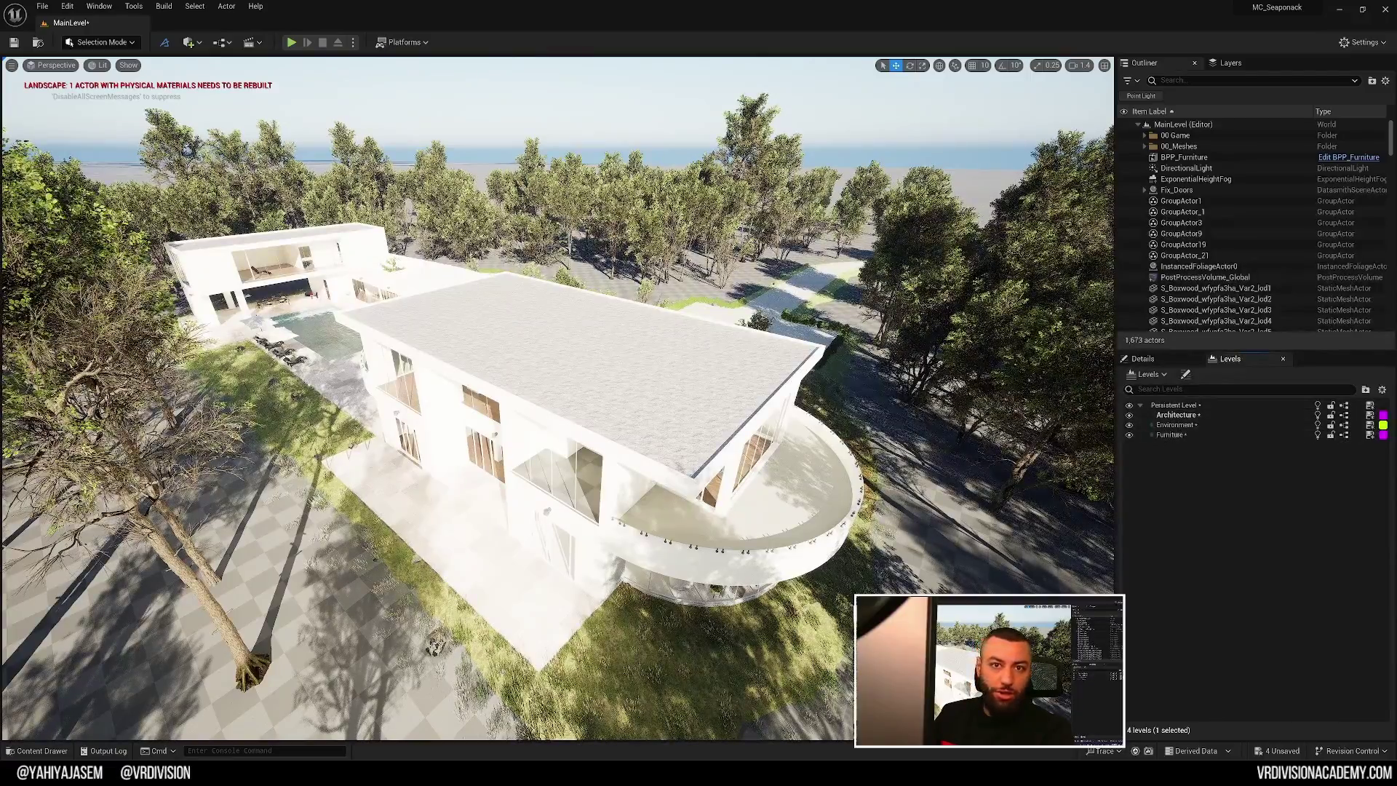
pyautogui.moveTo(652, 405); pyautogui.dragTo(550, 376, button='right')
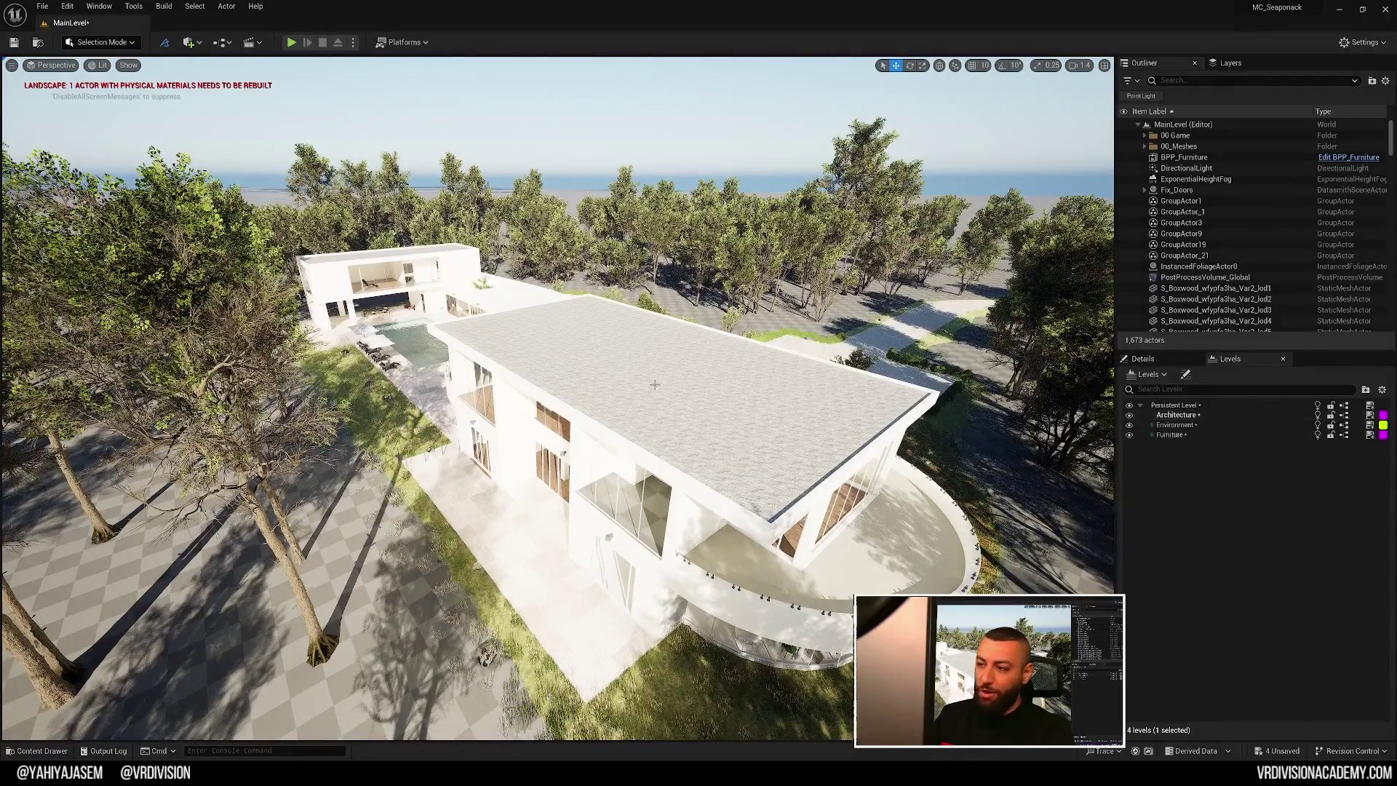
pyautogui.click(655, 386)
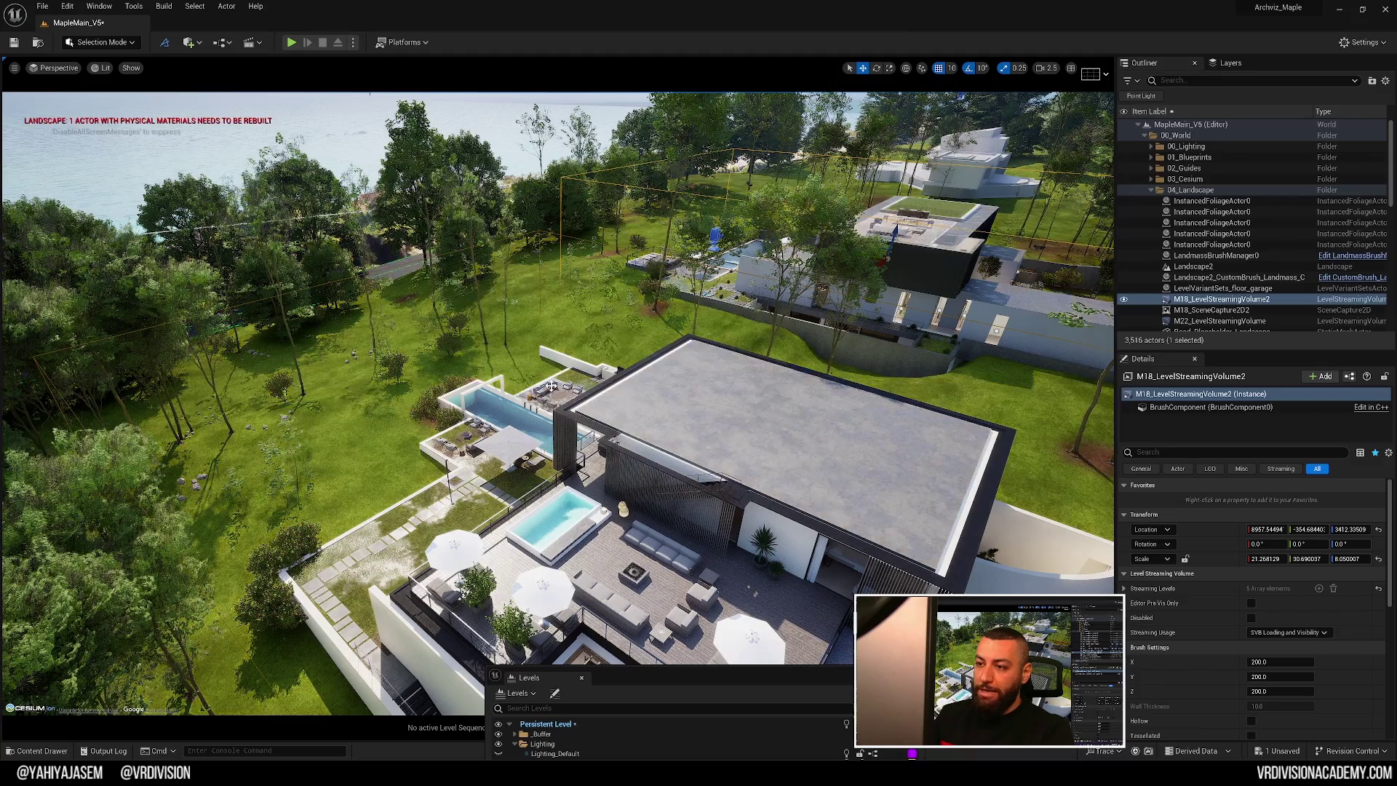
# Select the outdoor sofa beside the villa in Archviz_Maple and undo the latest selection changes in MainLevel.
pyautogui.click(551, 386)
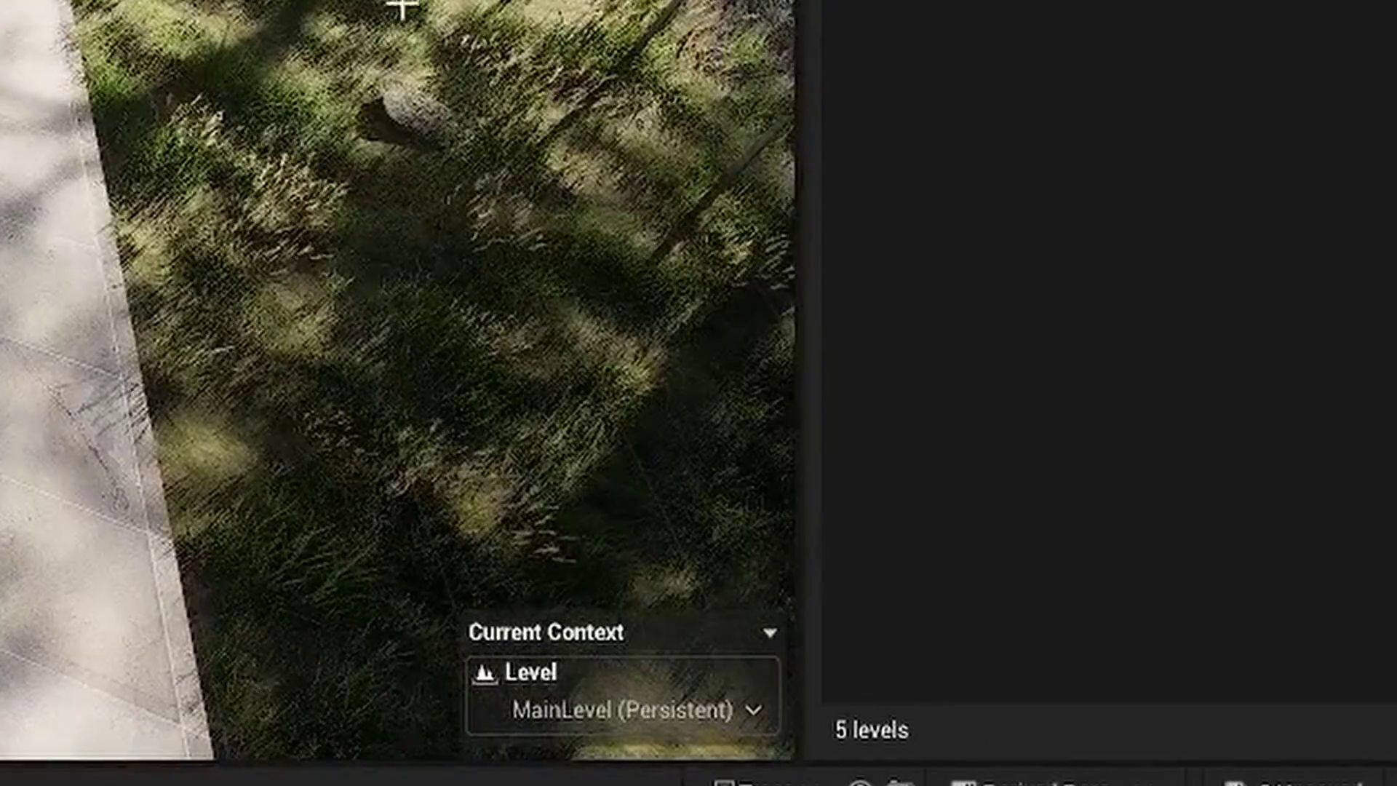
pyautogui.hotkey('ctrl', 'z')
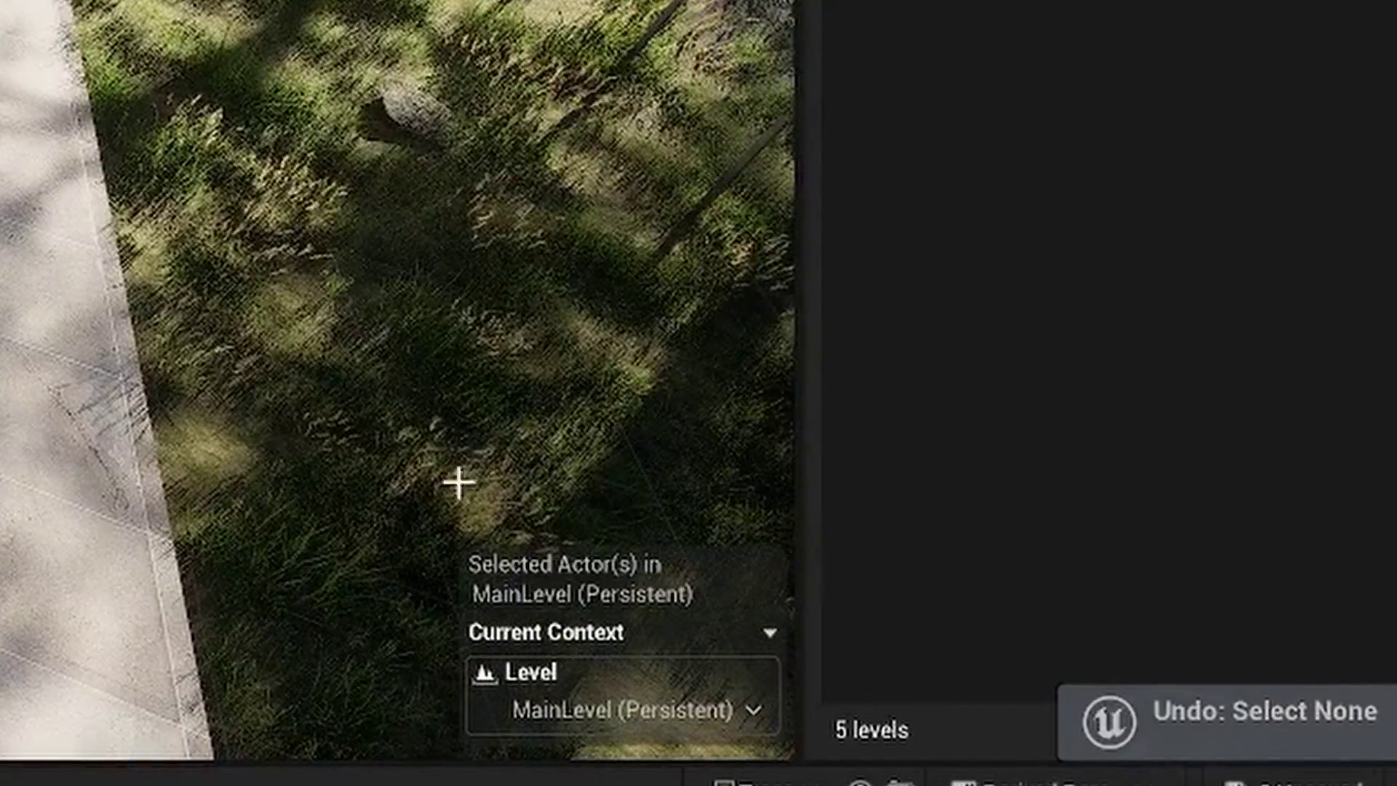
pyautogui.hotkey('ctrl', 'z')
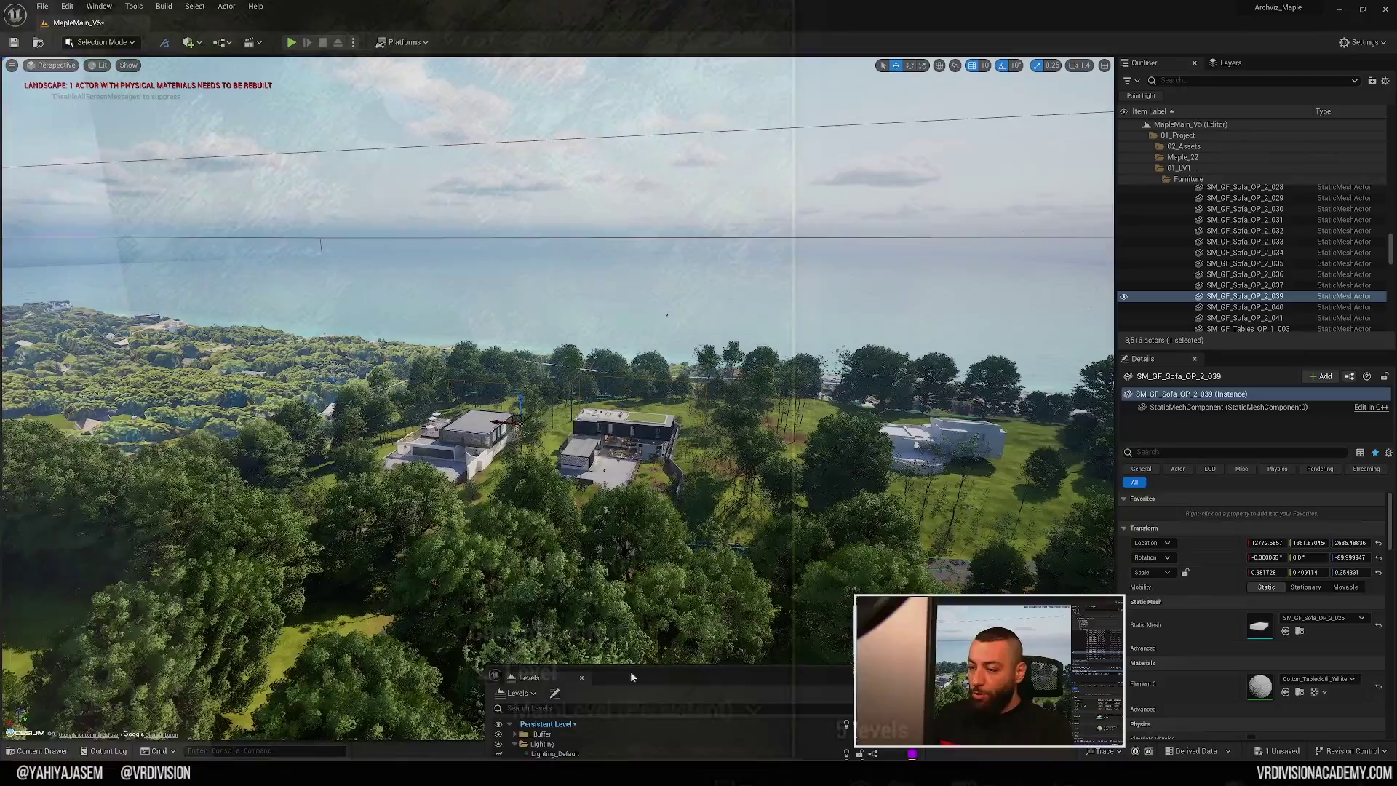
# In Archviz_Maple, bring the full Levels window into view and make M18_Buffer the current level.
pyautogui.moveTo(630, 671); pyautogui.dragTo(752, 166)
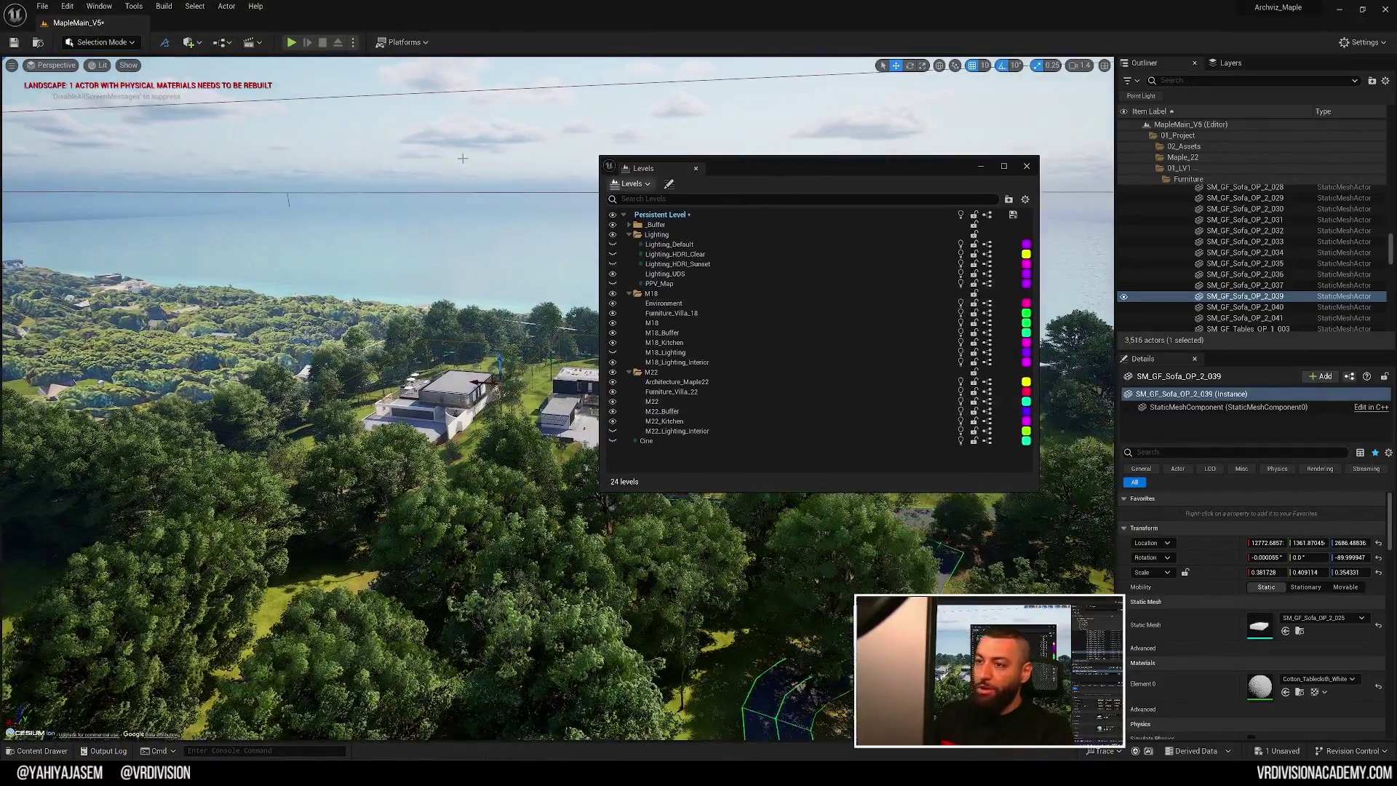
pyautogui.click(463, 158)
pyautogui.moveTo(463, 158); pyautogui.dragTo(450, 136)
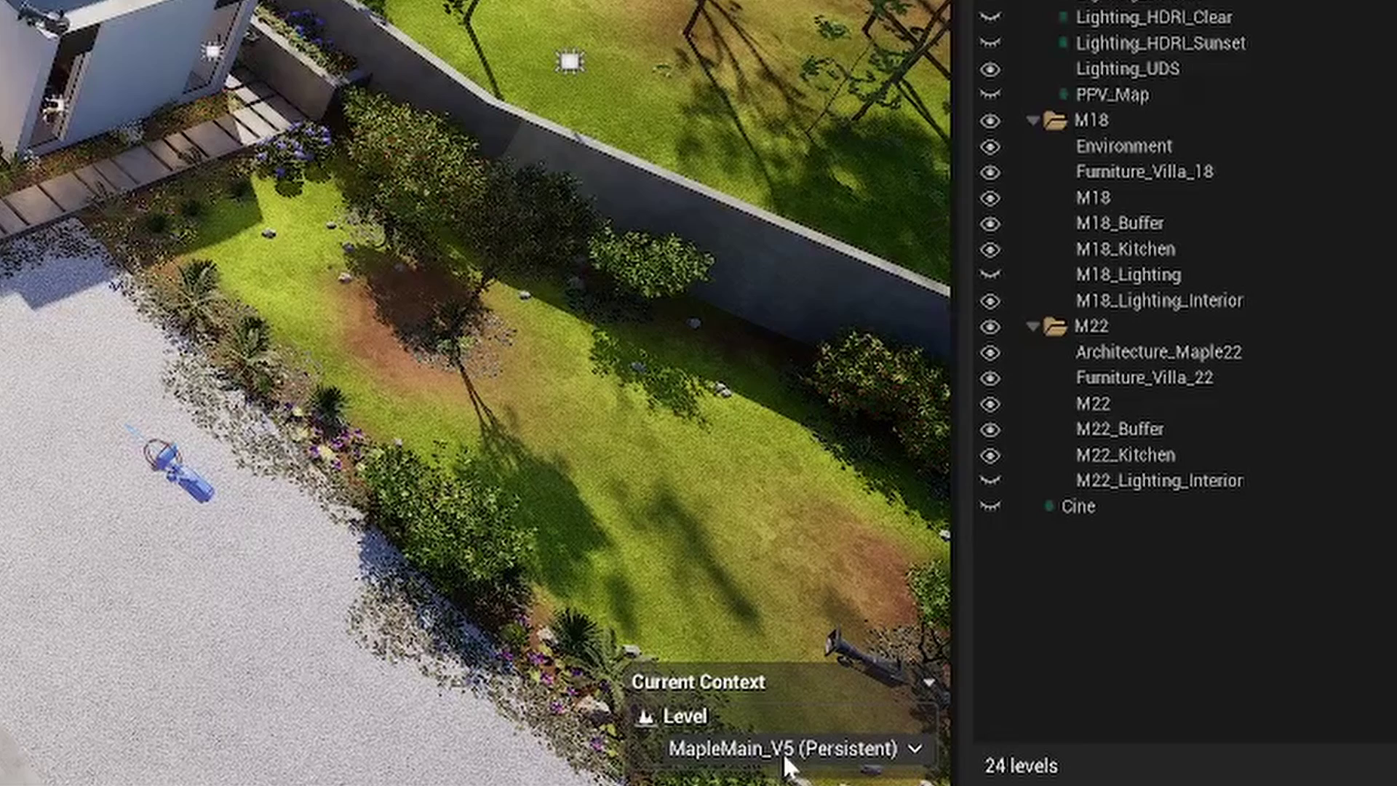
pyautogui.doubleClick(1085, 208)
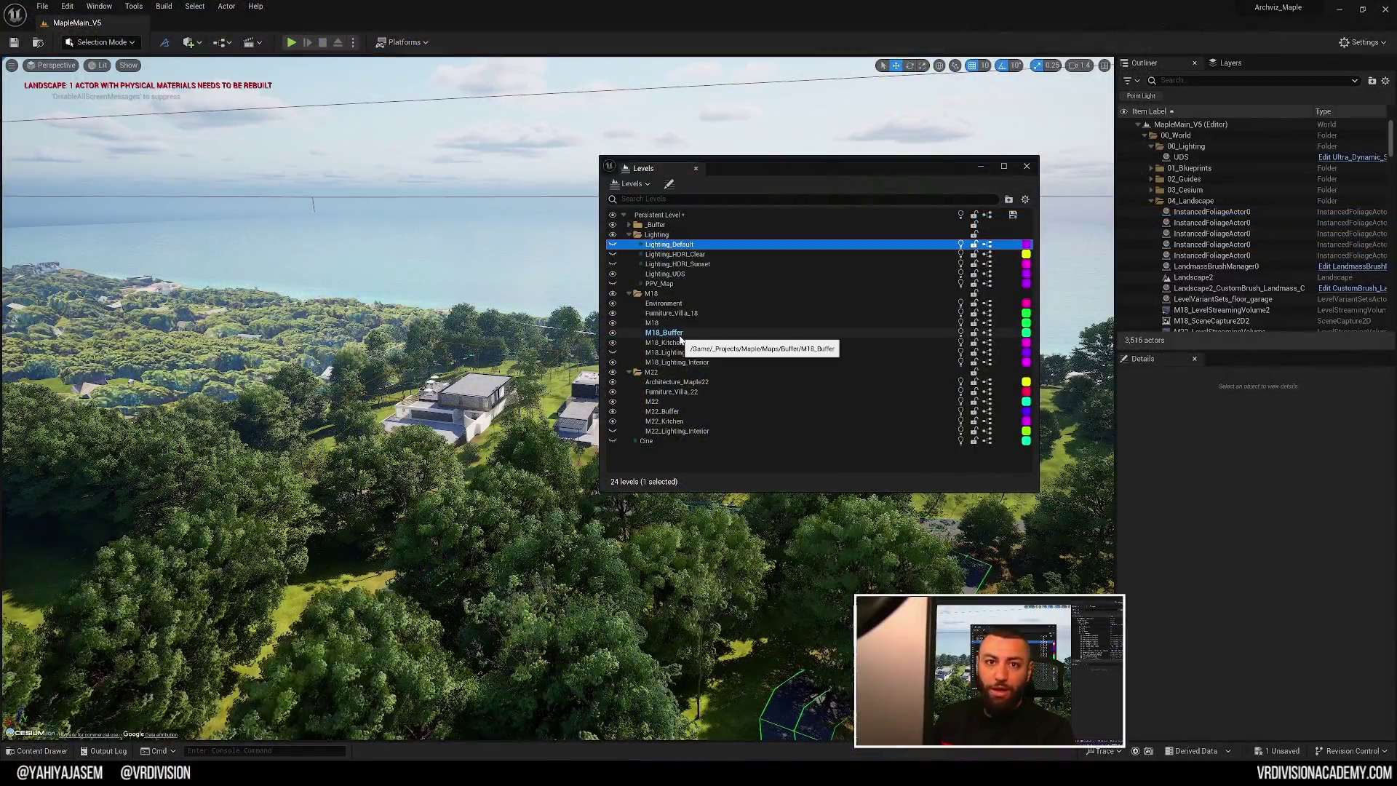
# Make the Persistent Level current again and look into the villa's living room with the Levels window moved aside.
pyautogui.click(657, 215)
pyautogui.moveTo(774, 168); pyautogui.dragTo(937, 177)
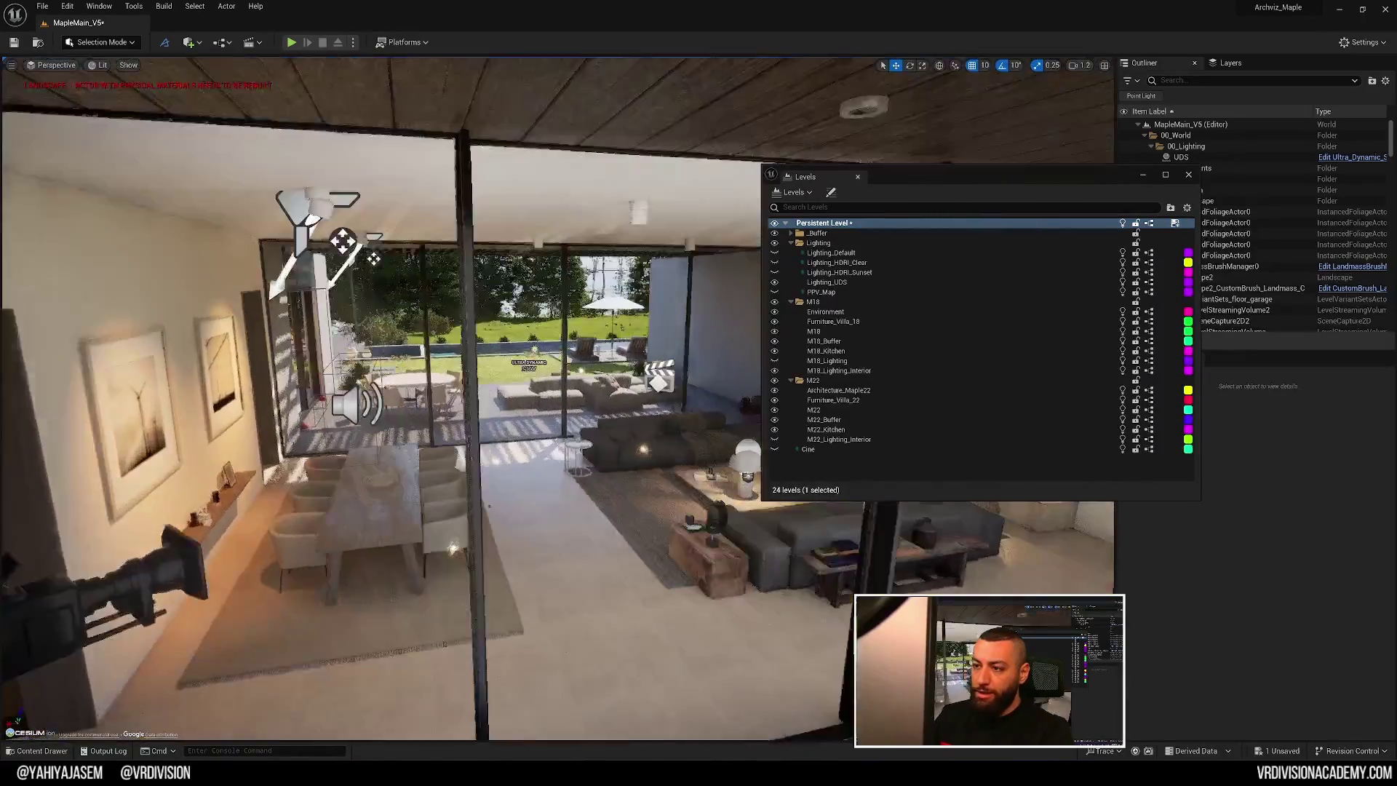
pyautogui.moveTo(436, 309); pyautogui.dragTo(566, 309, button='right')
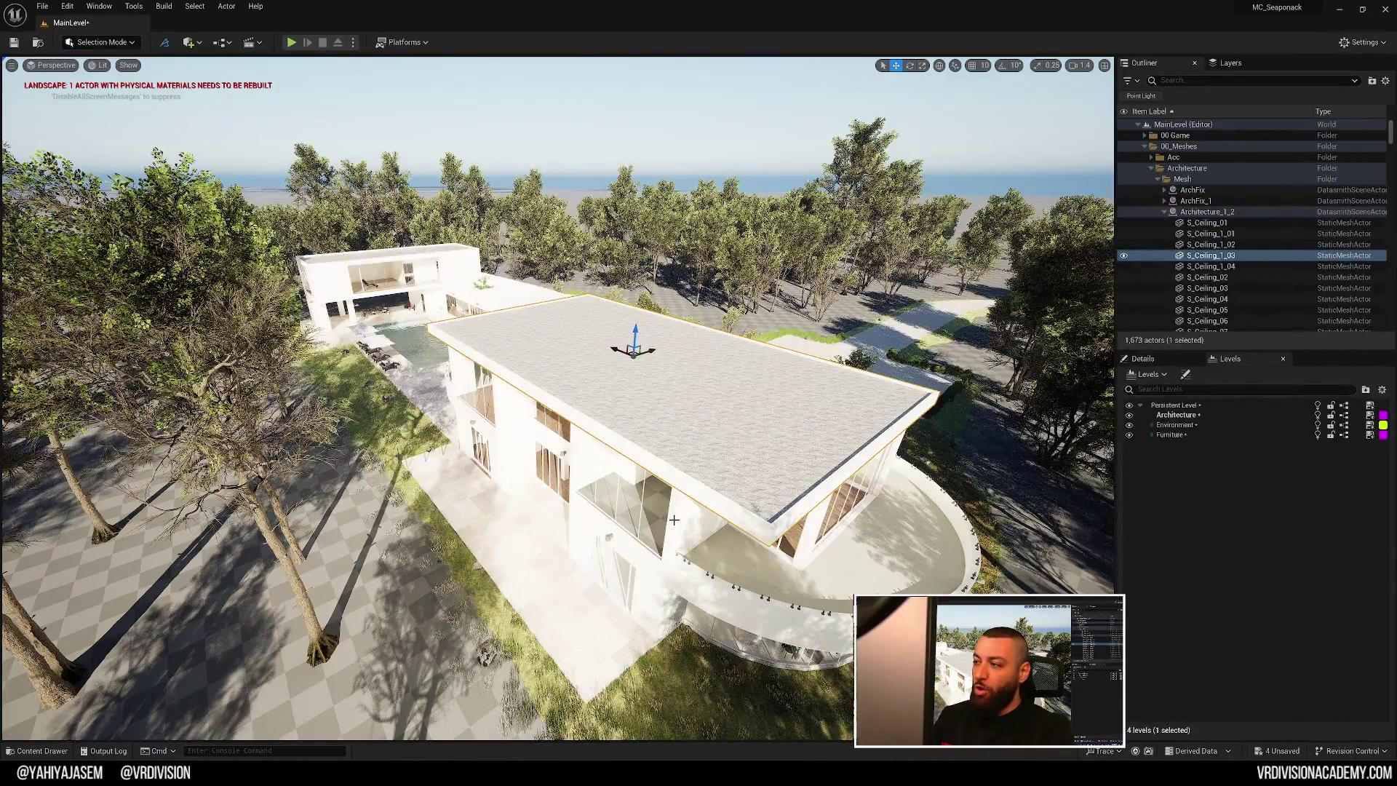
# Select the Architecture level and all descendants of the Architecture folder in the Outliner.
pyautogui.click(1216, 416)
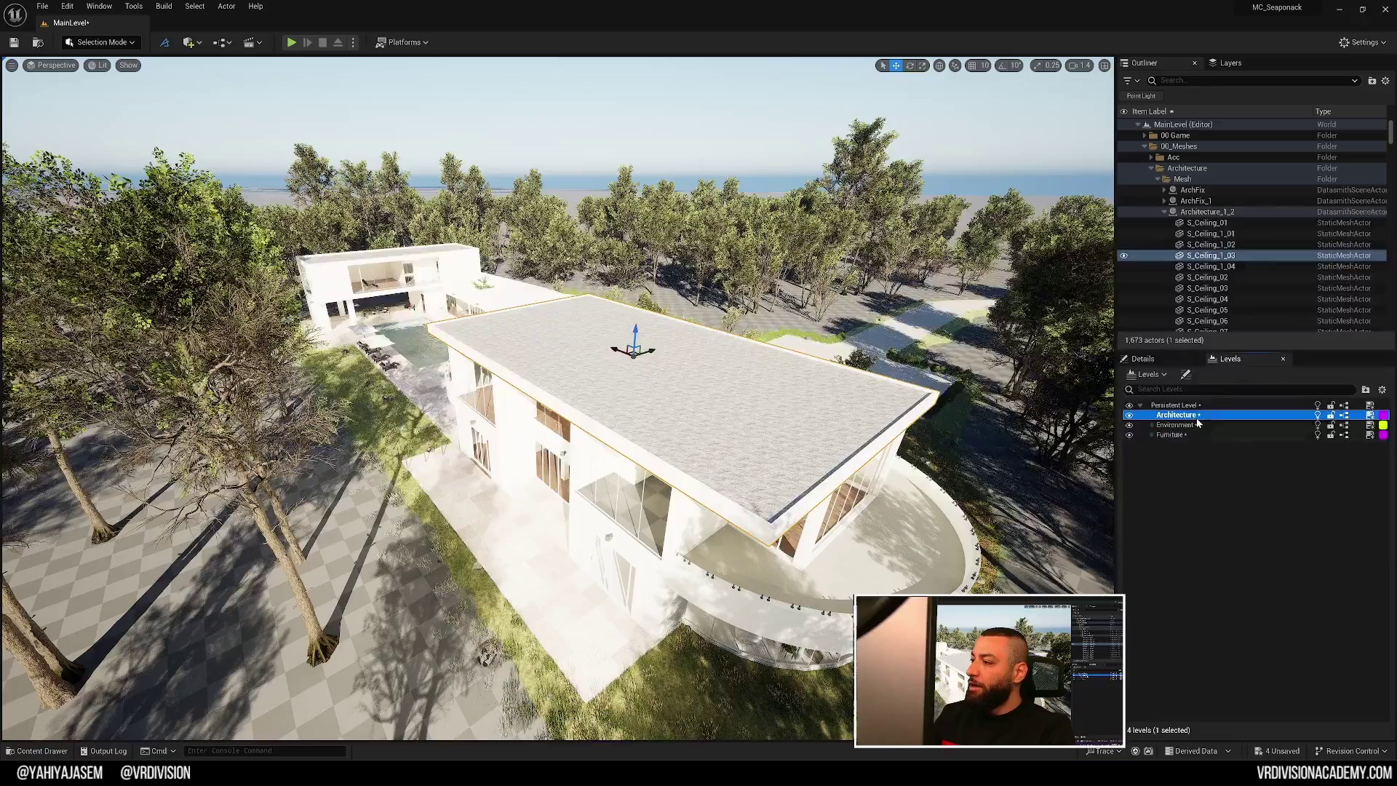
pyautogui.click(572, 486)
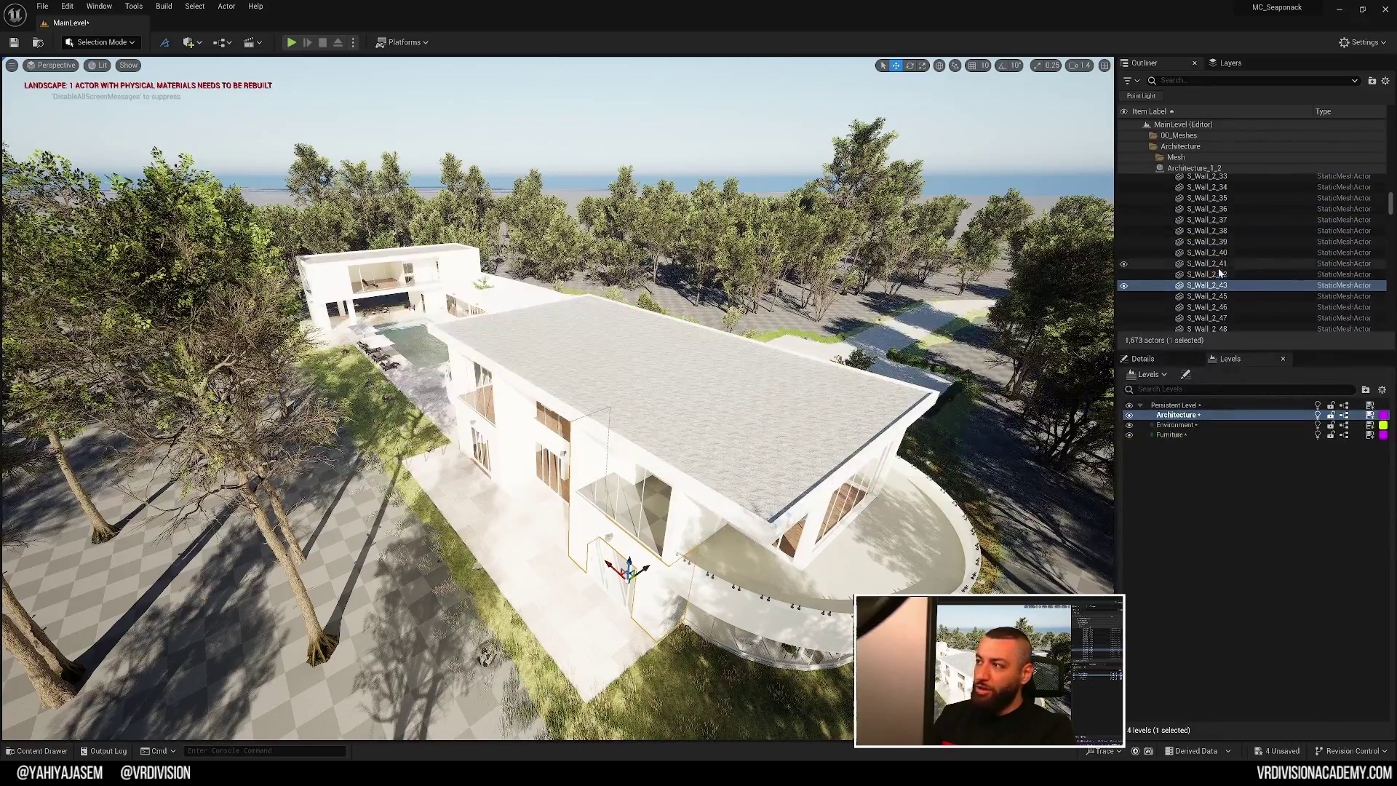
pyautogui.scroll(10, 1164, 148)
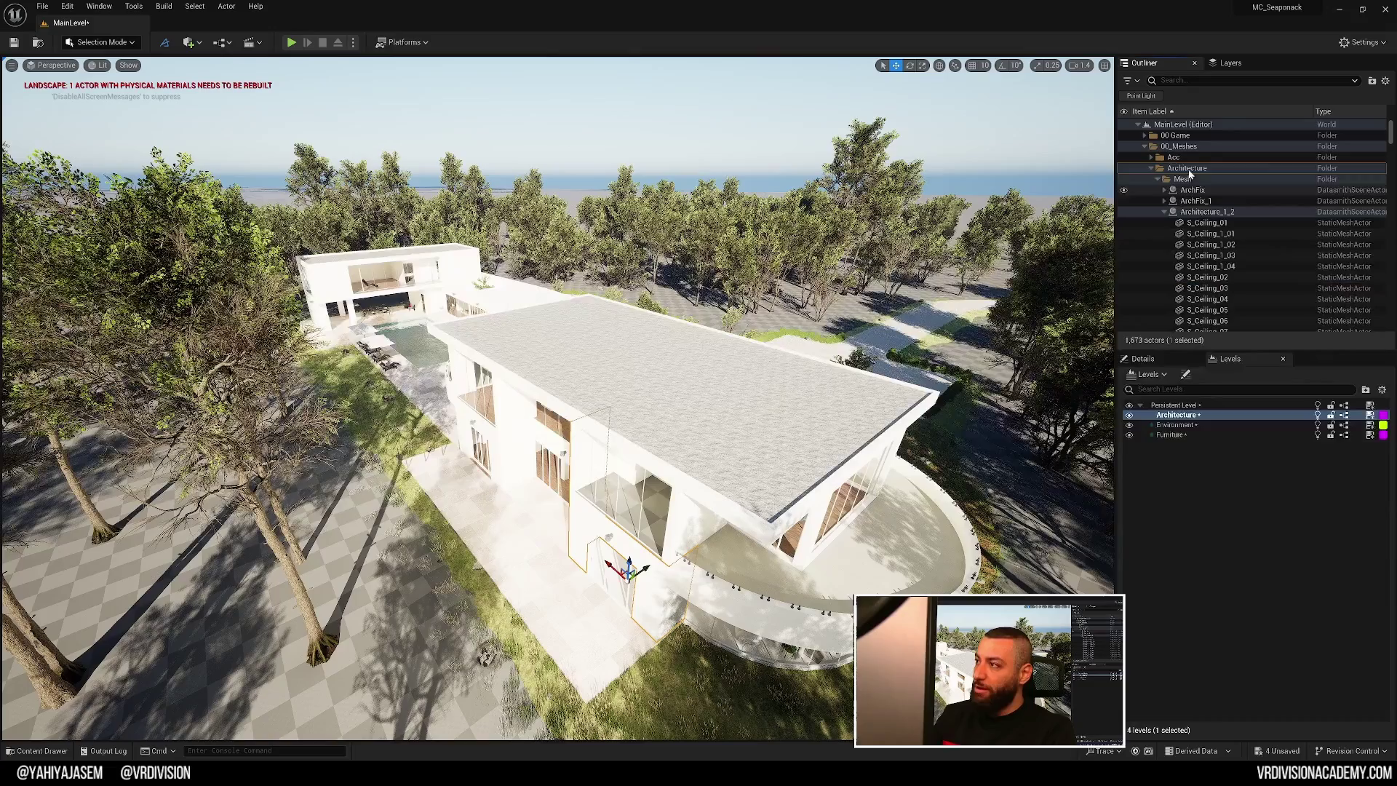
pyautogui.rightClick(1182, 170)
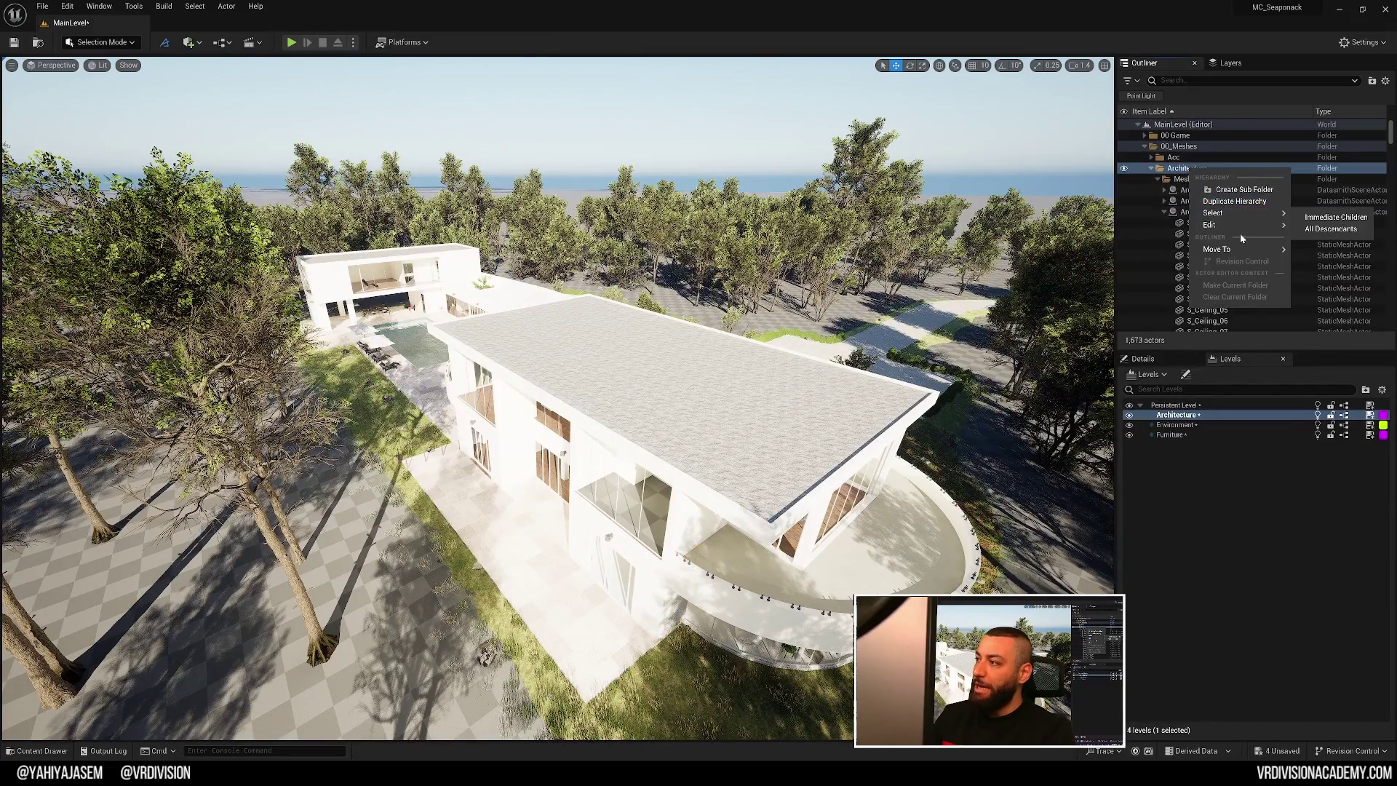
pyautogui.moveTo(1237, 212)
pyautogui.click(1328, 228)
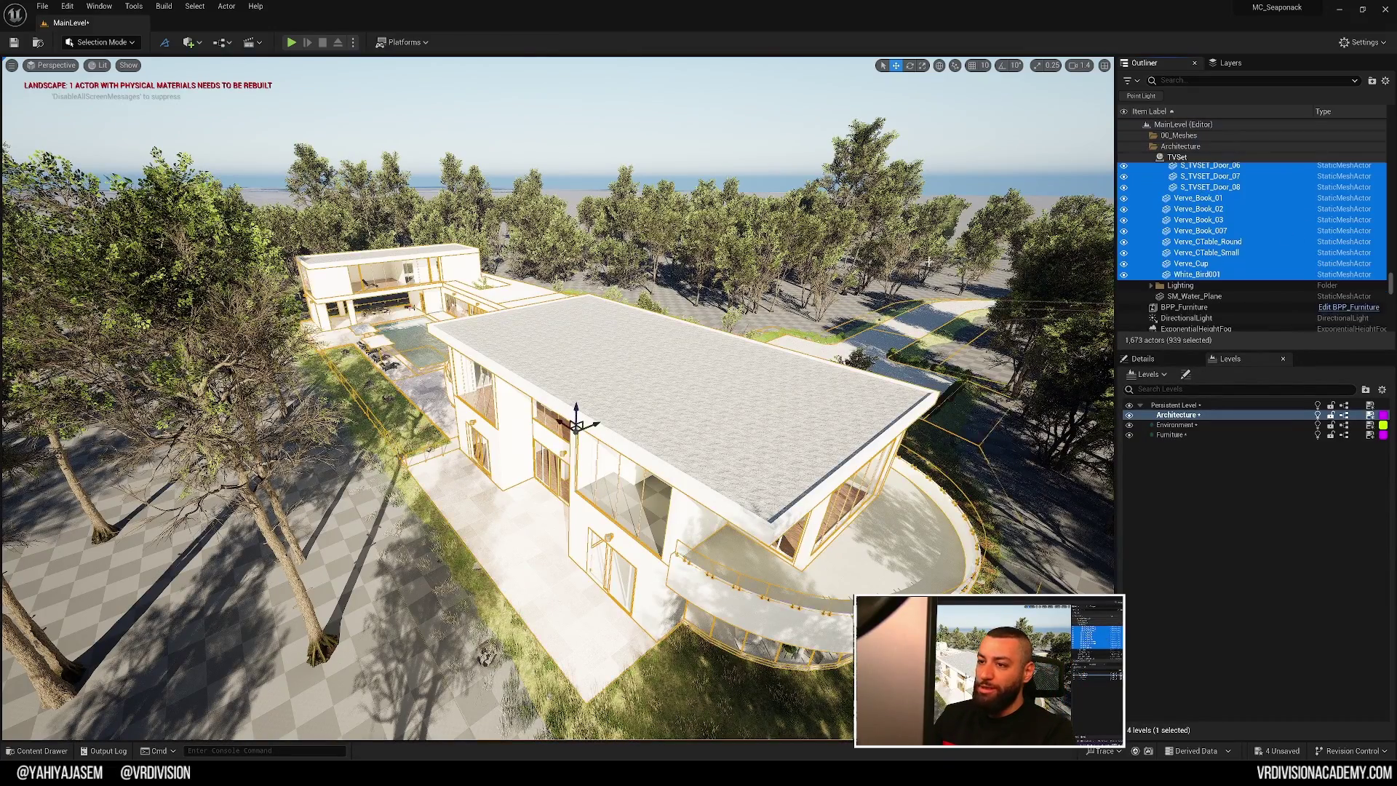
# Frame the selected architecture actors and inspect the villa in Wireframe and Unlit view modes.
pyautogui.press('f')
pyautogui.hotkey('alt', '2')
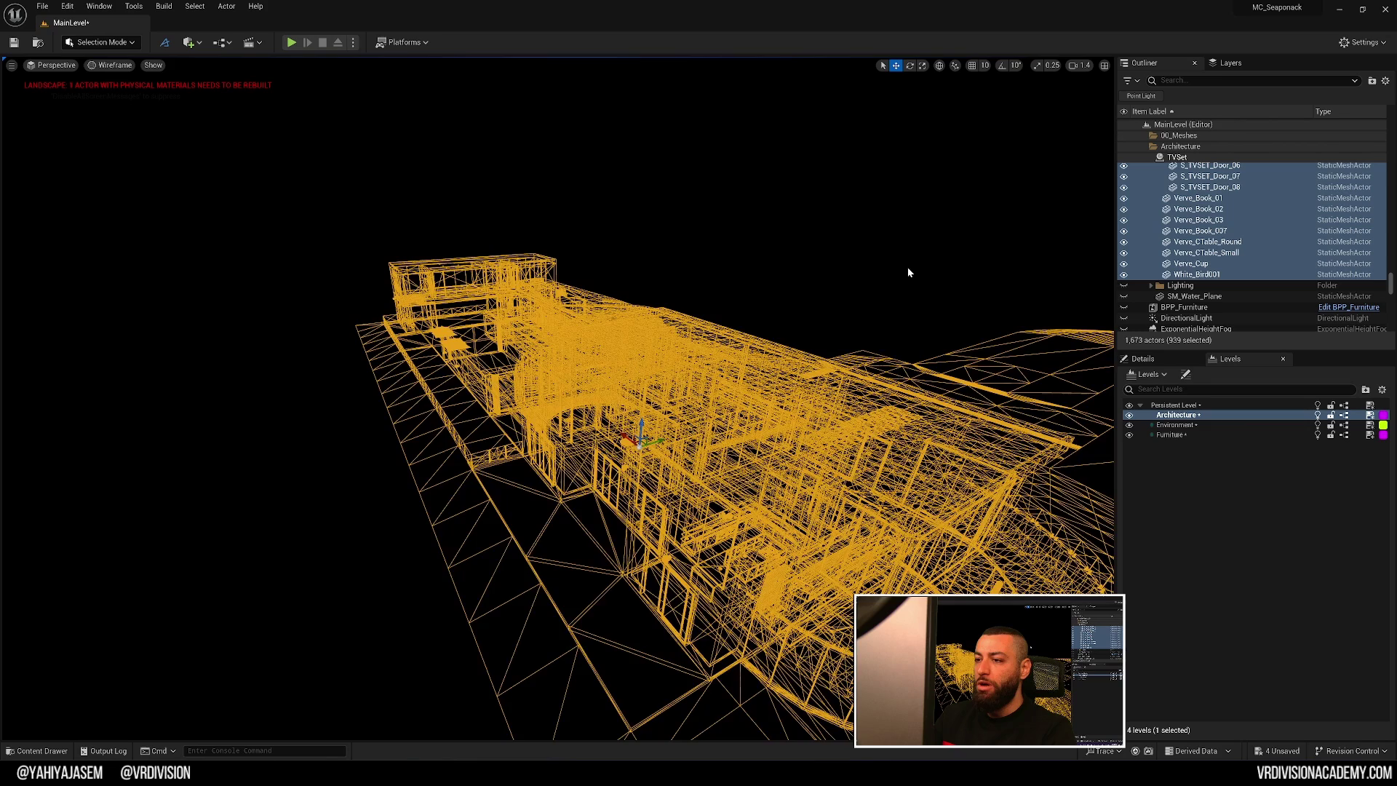
pyautogui.hotkey('alt', '3')
pyautogui.press('f')
pyautogui.keyDown('alt'); pyautogui.moveTo(875, 281); pyautogui.dragTo(618, 306); pyautogui.keyUp('alt')
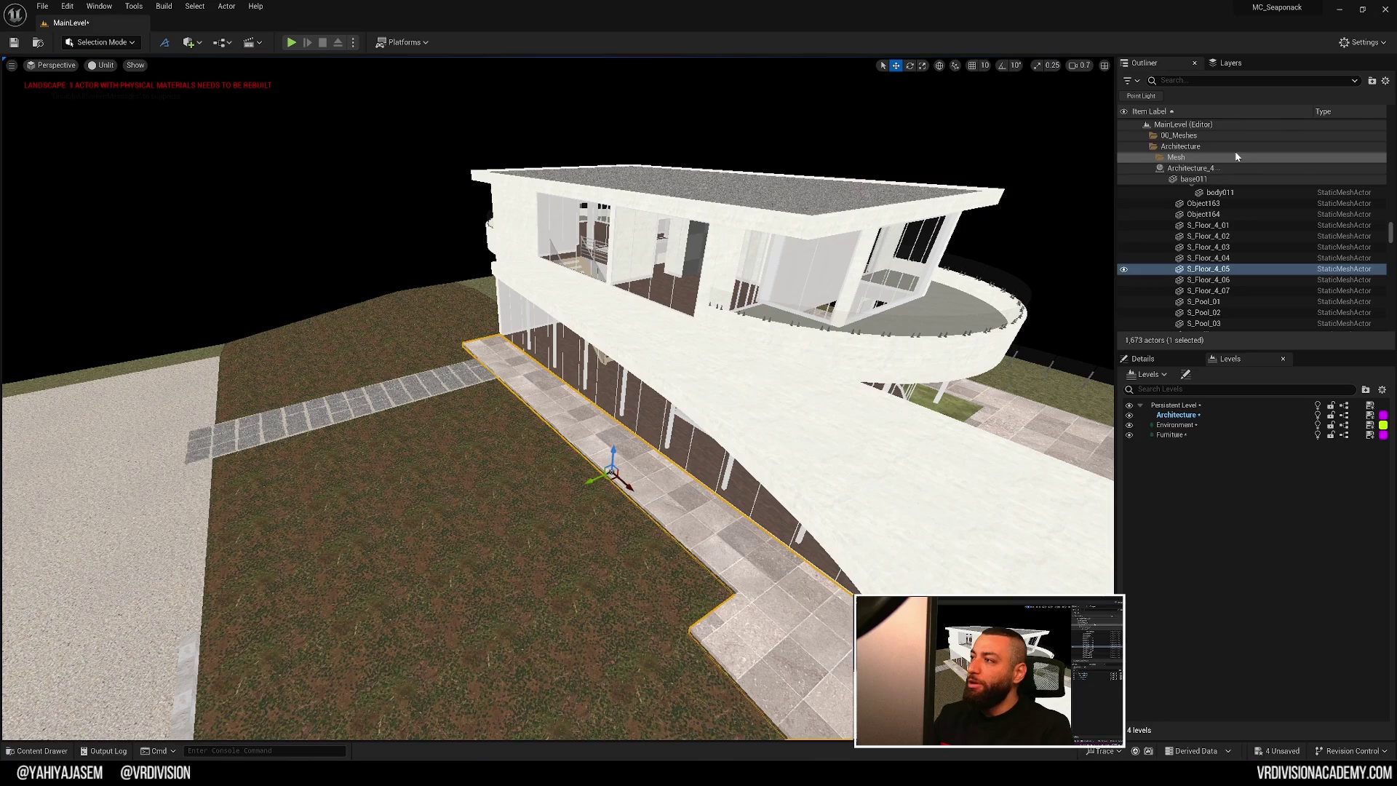
# With the whole isolated villa site in view, reselect all descendants of the Architecture folder.
pyautogui.scroll(10, 1222, 219)
pyautogui.click(1186, 168)
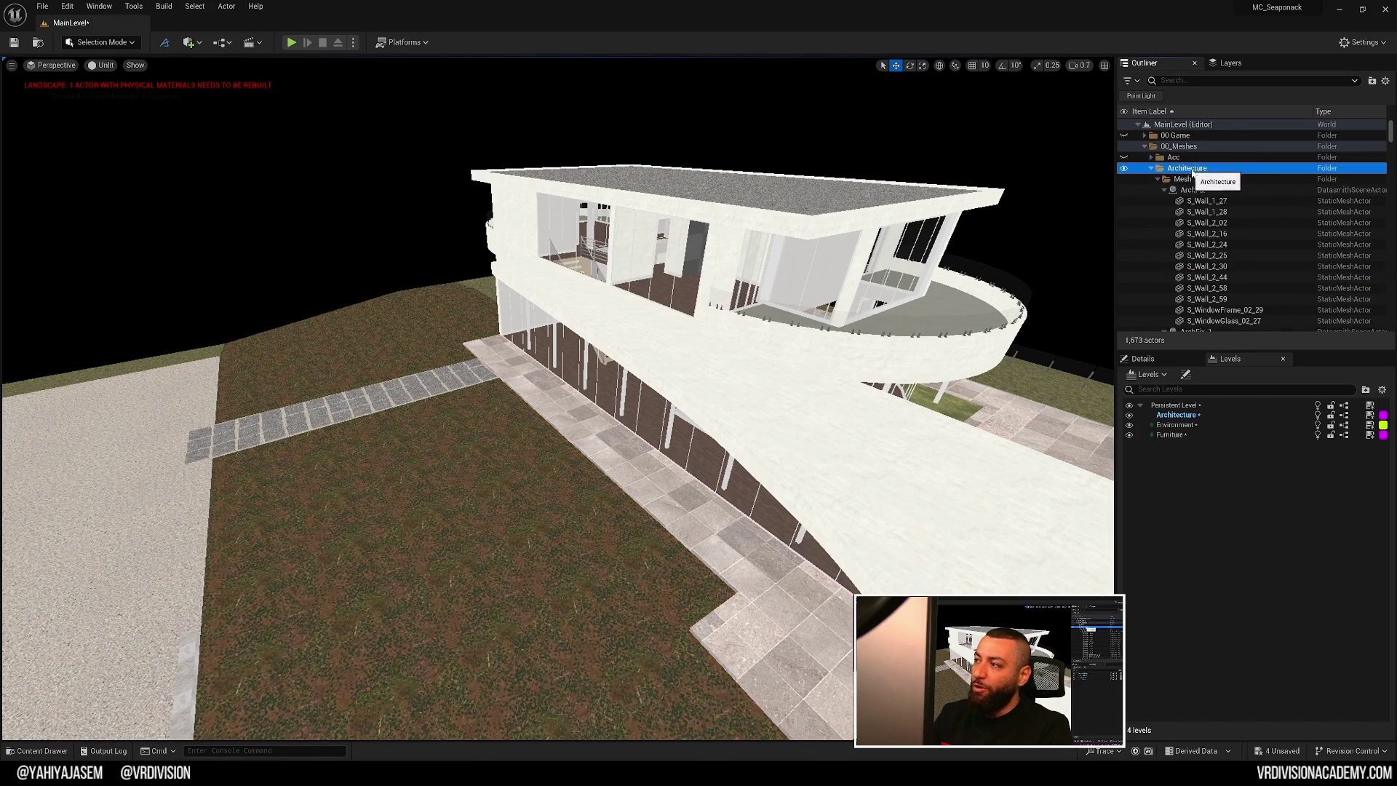
pyautogui.moveTo(751, 291)
pyautogui.mouseDown(button='right')
pyautogui.moveTo(764, 276)
pyautogui.moveTo(751, 291)
pyautogui.mouseUp(button='right')
pyautogui.scroll(5, 750, 291)
pyautogui.press('s')
pyautogui.moveTo(735, 392); pyautogui.dragTo(735, 422, button='right')
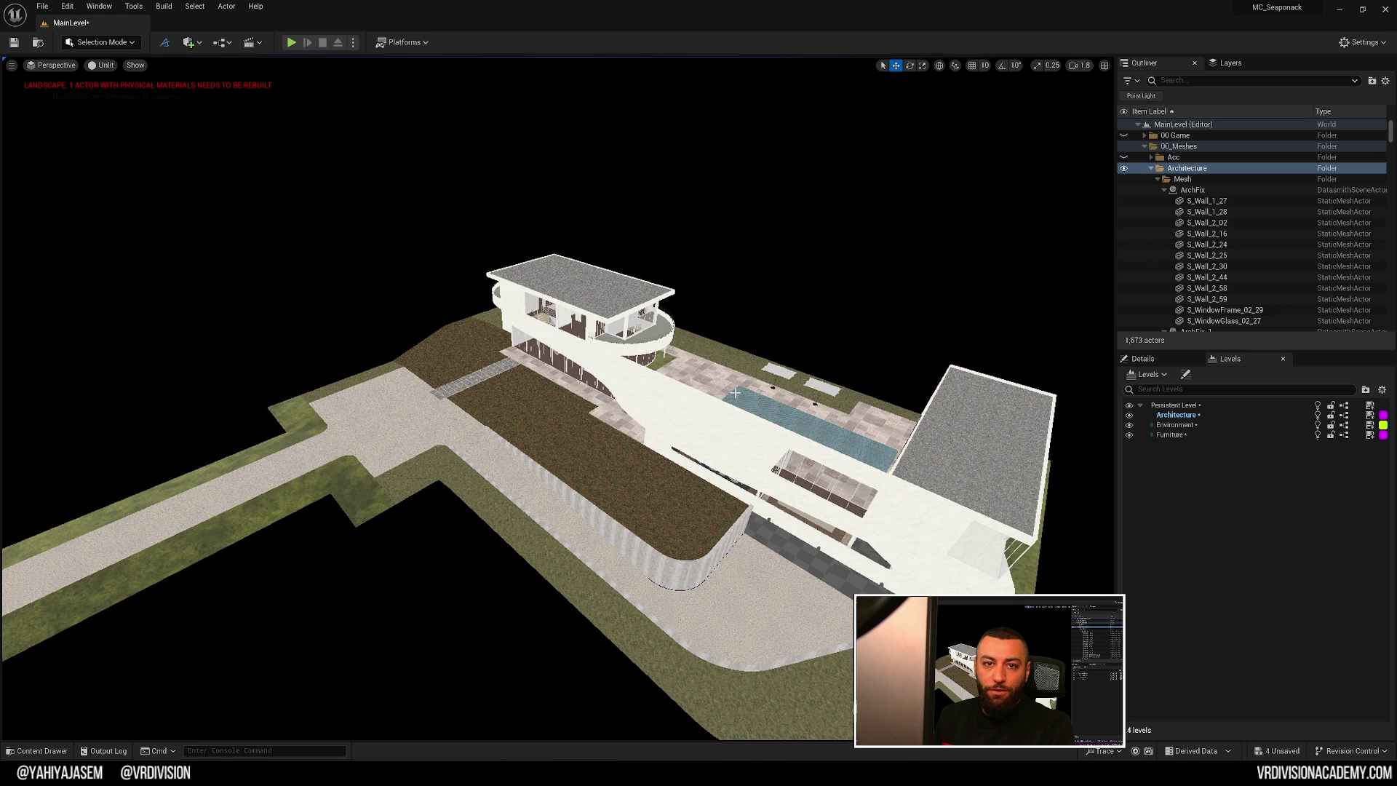
pyautogui.rightClick(1200, 171)
pyautogui.moveTo(1251, 223)
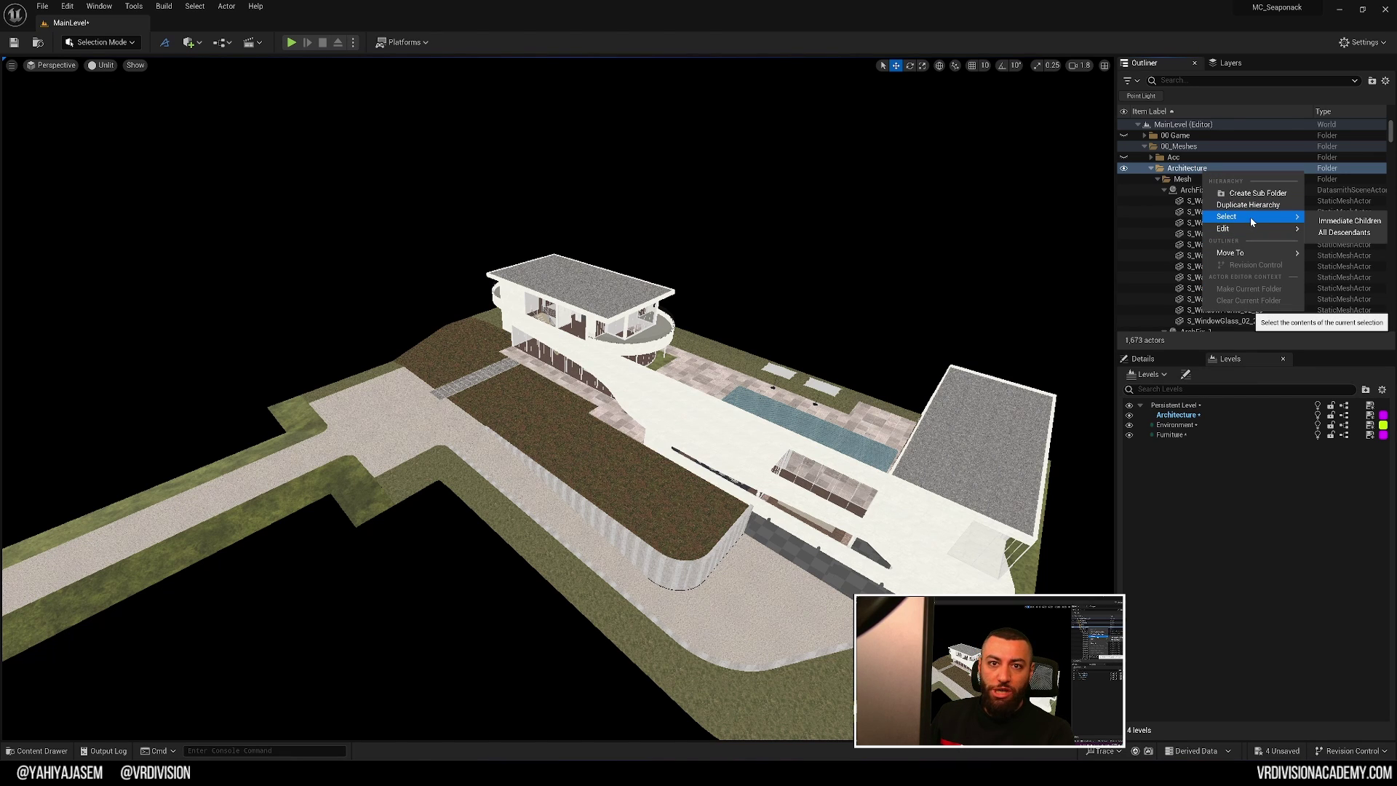
pyautogui.click(1344, 232)
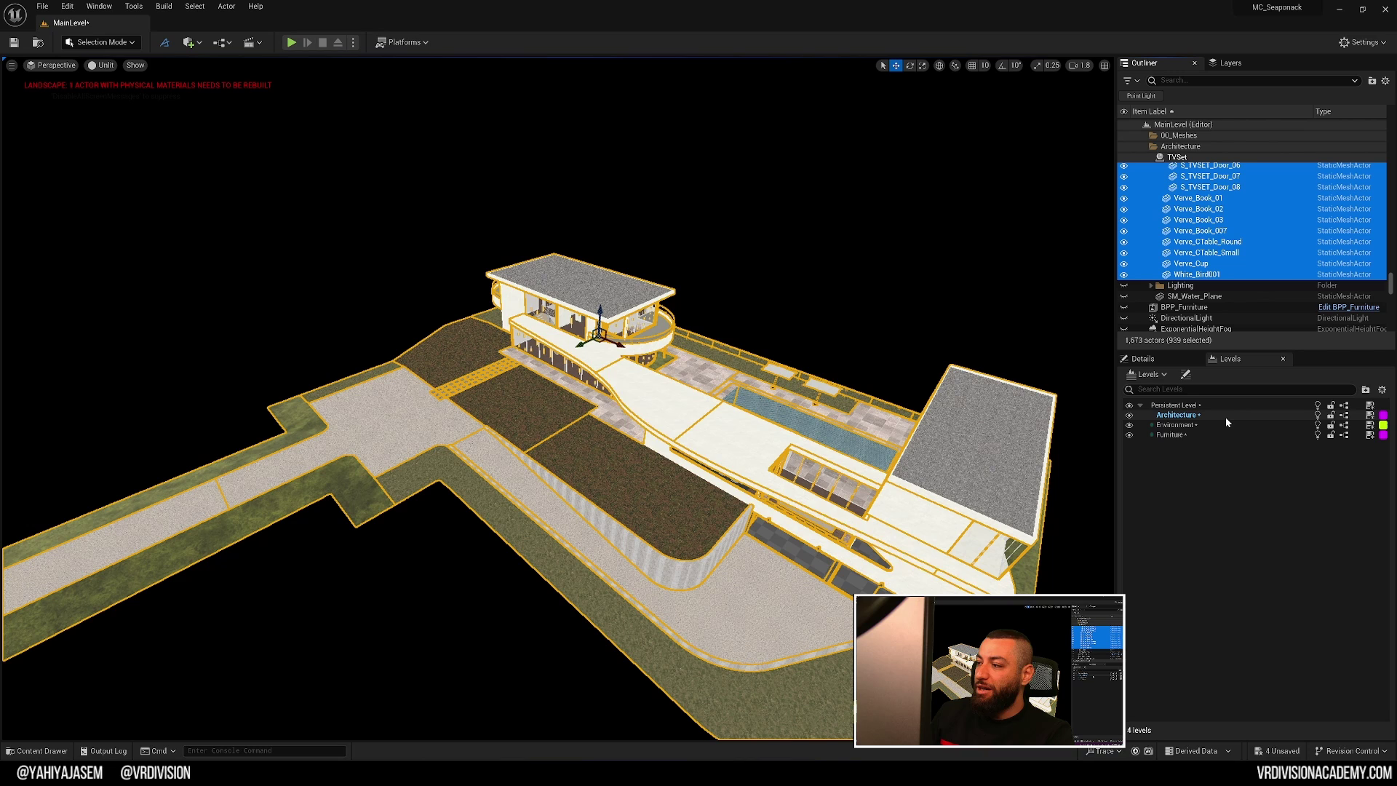
# Move the selected actors to the Architecture level, accepting the broken-reference warning for all of them.
pyautogui.rightClick(1183, 415)
pyautogui.click(1224, 601)
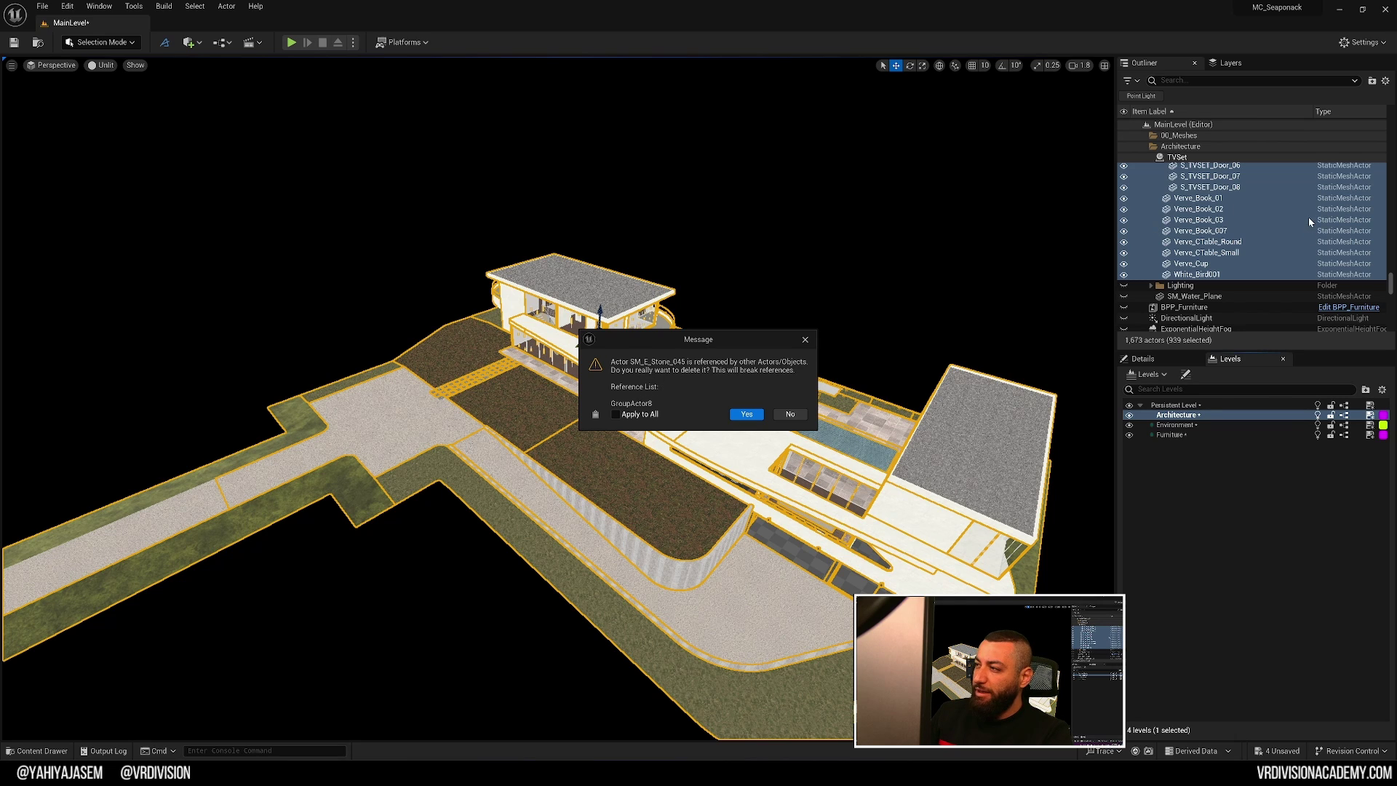
pyautogui.click(653, 414)
pyautogui.click(748, 414)
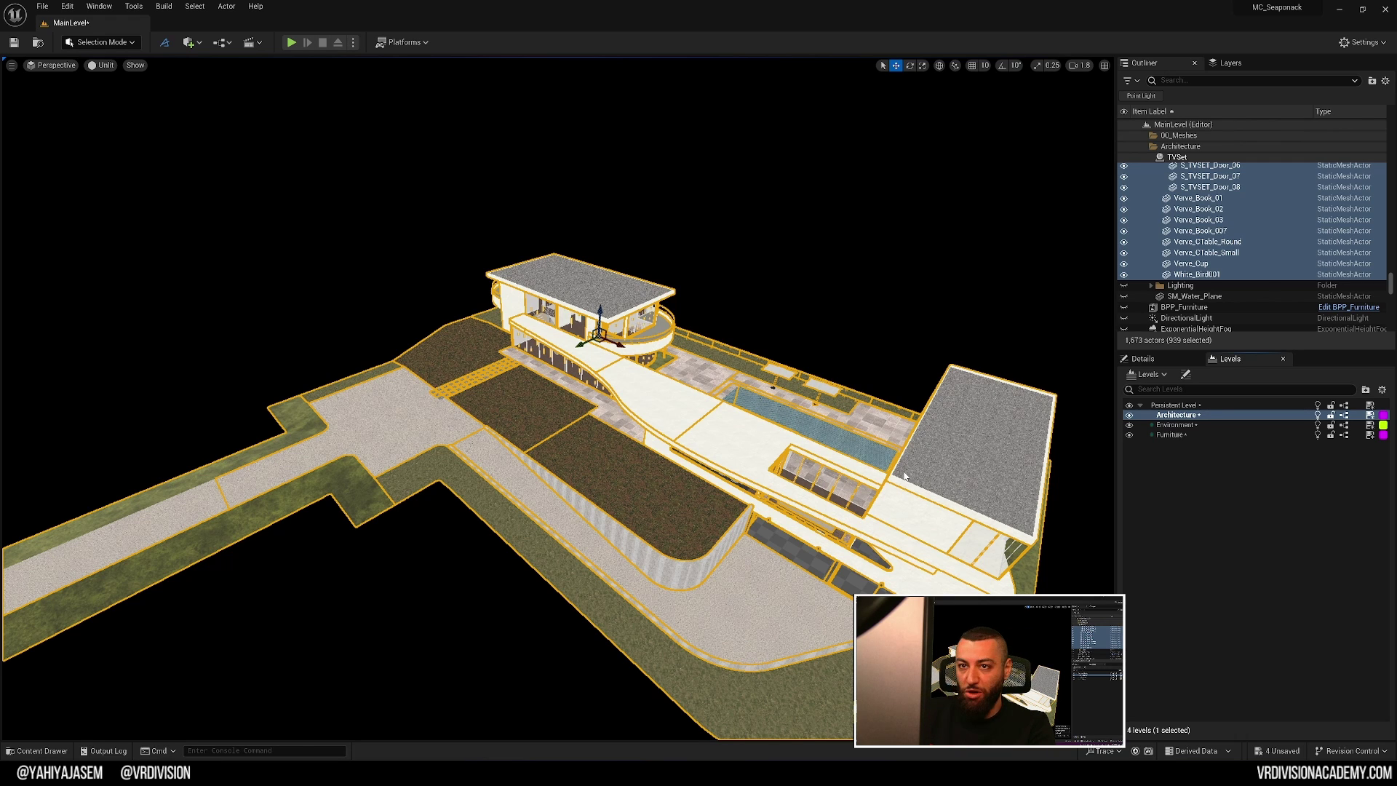
# Review and accept the prompt about packages with fixed-up soft references, and clear the actor selection.
pyautogui.scroll(-3, 672, 354)
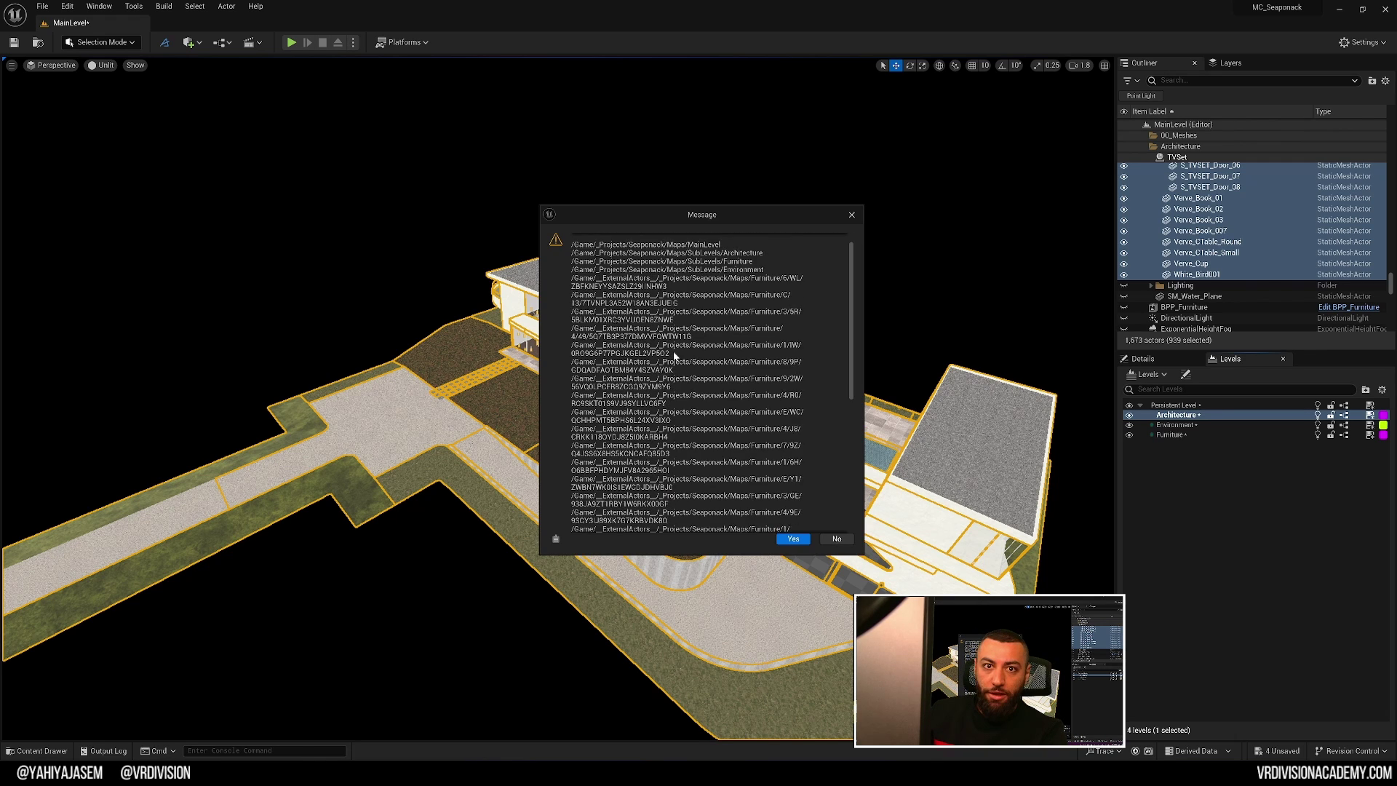
pyautogui.scroll(3, 606, 292)
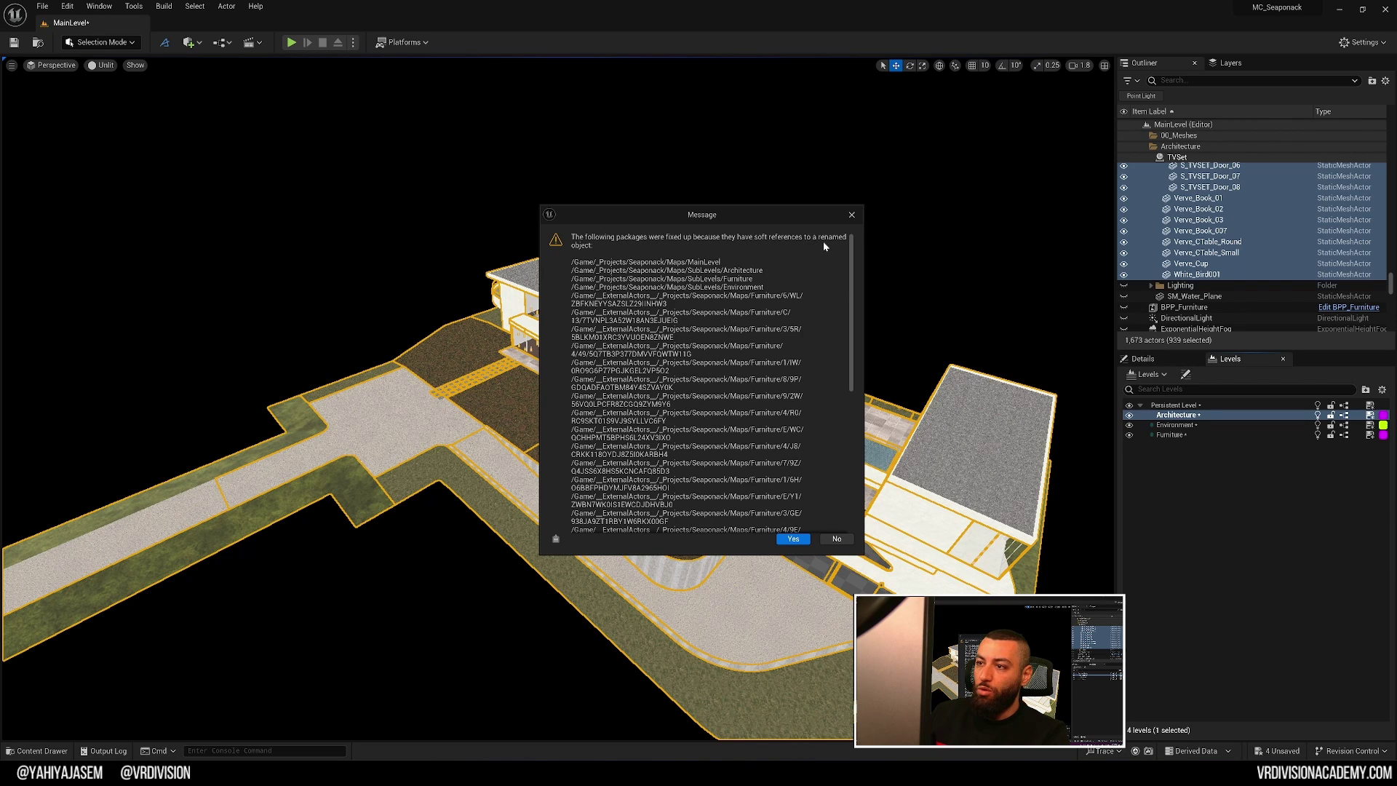
pyautogui.click(785, 539)
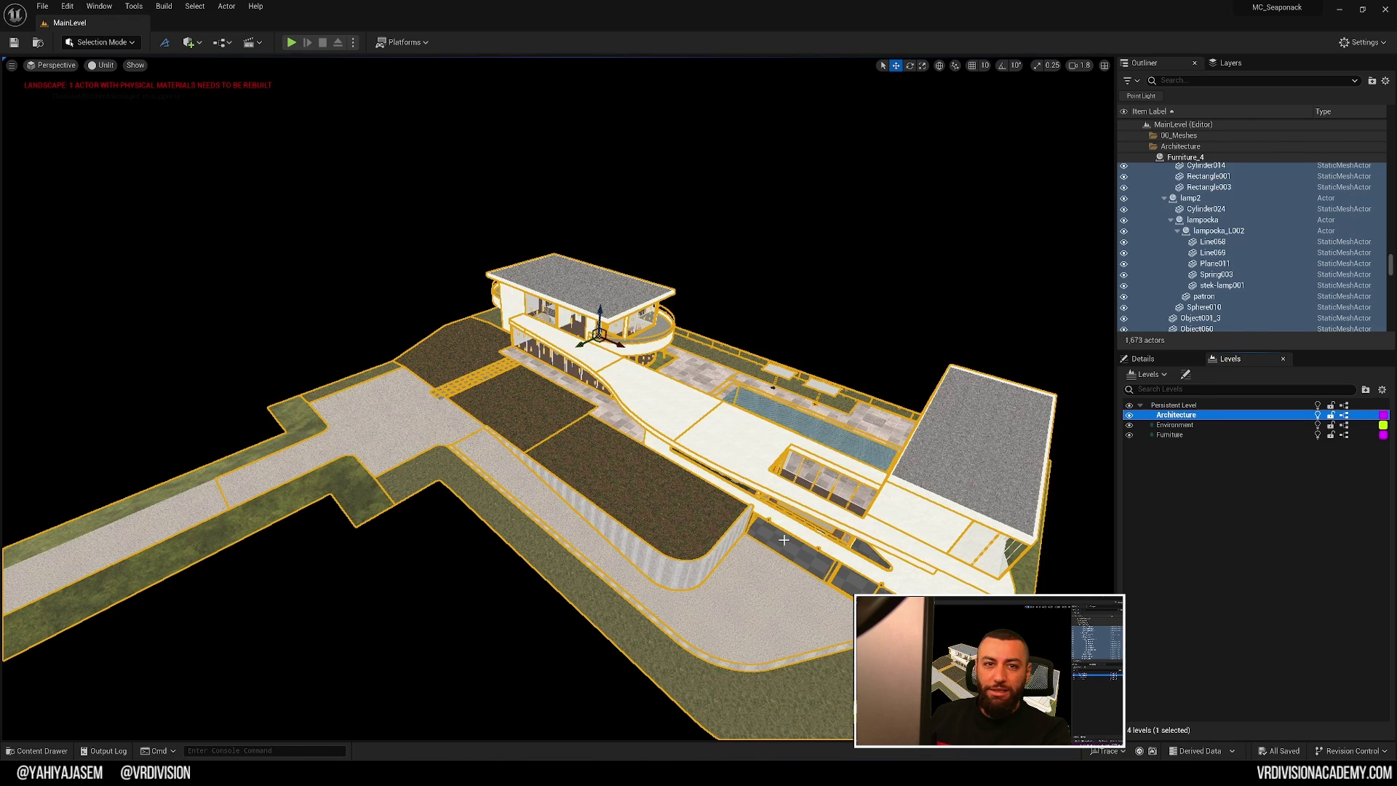
pyautogui.moveTo(784, 539); pyautogui.dragTo(784, 628, button='right')
pyautogui.press('Escape')
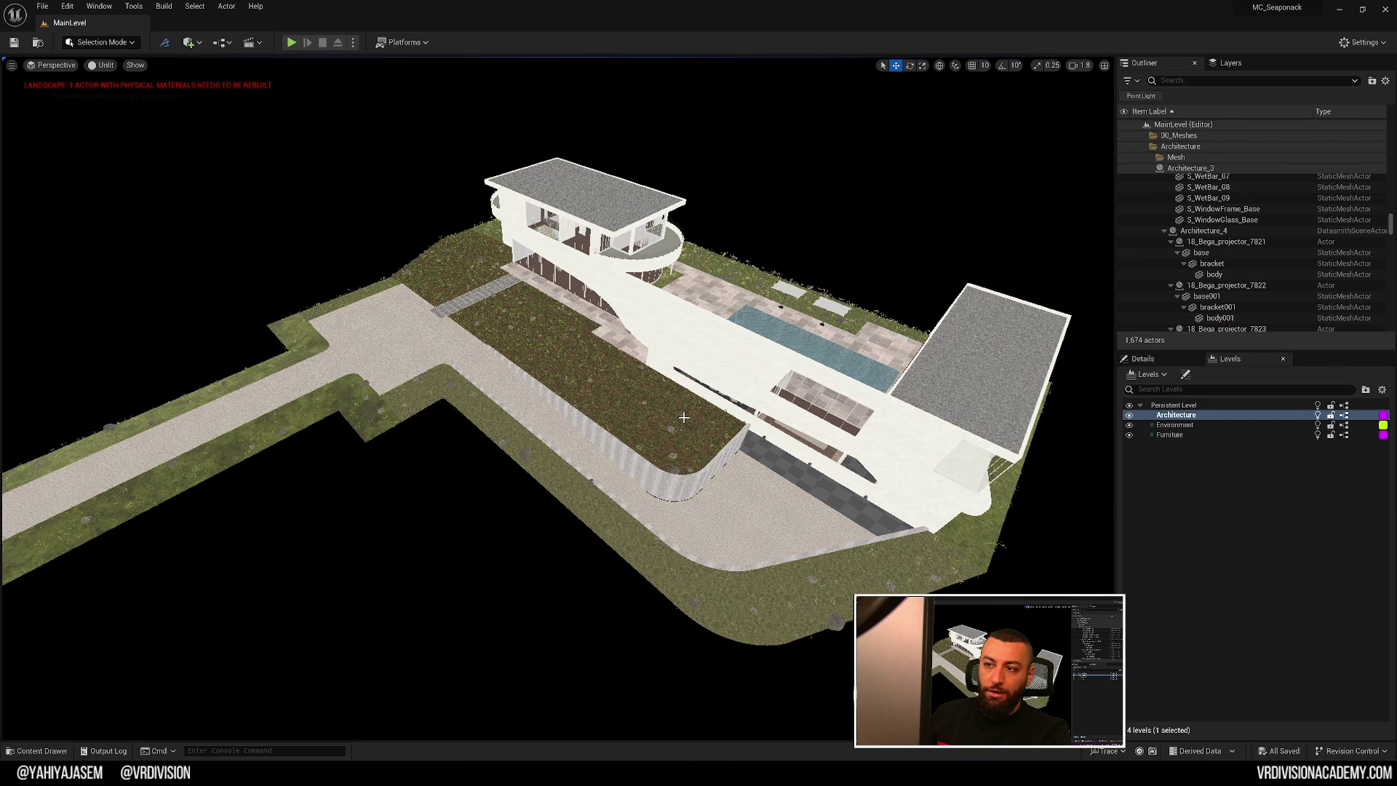
# Browse the Seaponack project's DT content folder and look into its ArchFix subfolder.
pyautogui.hotkey('ctrl', 'space')
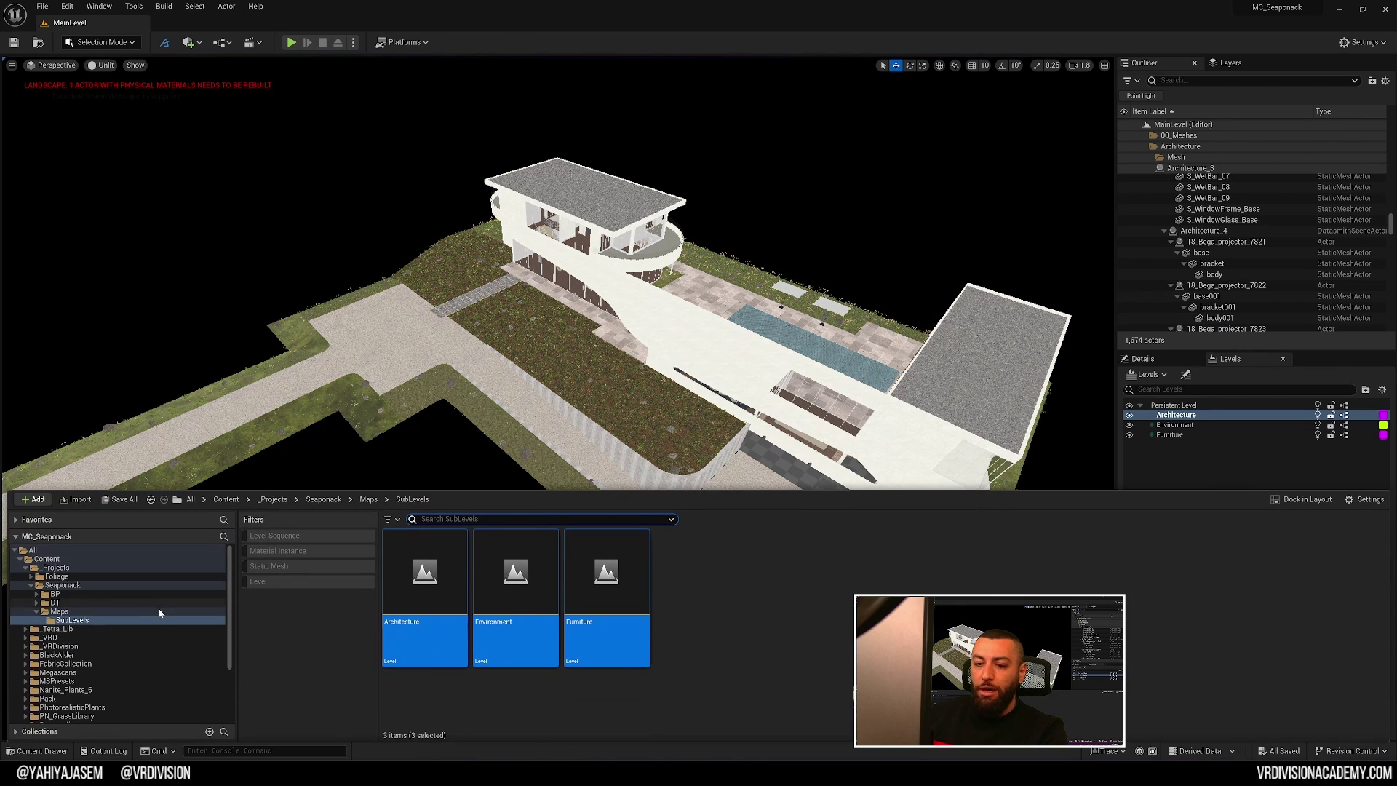
pyautogui.click(141, 610)
pyautogui.click(54, 602)
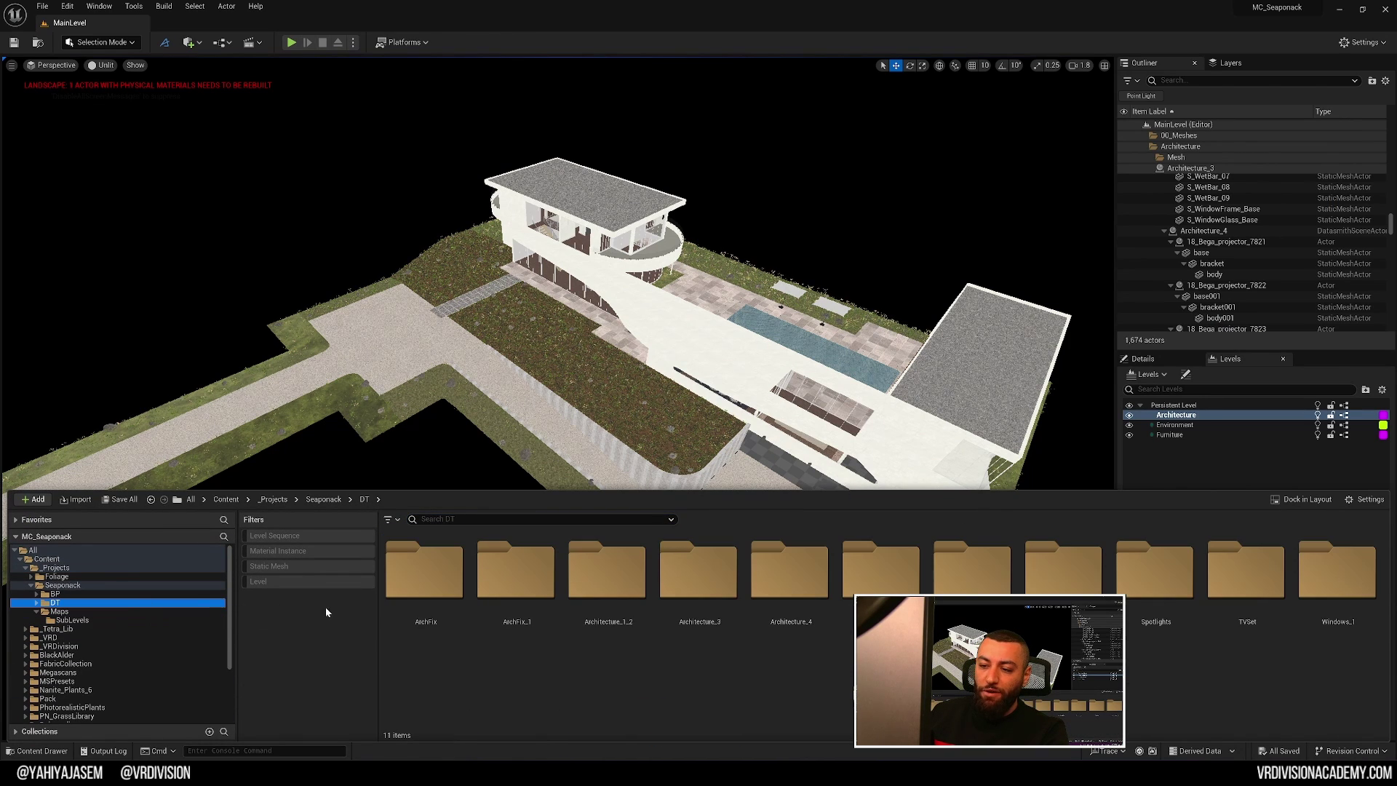
pyautogui.doubleClick(424, 571)
pyautogui.click(364, 500)
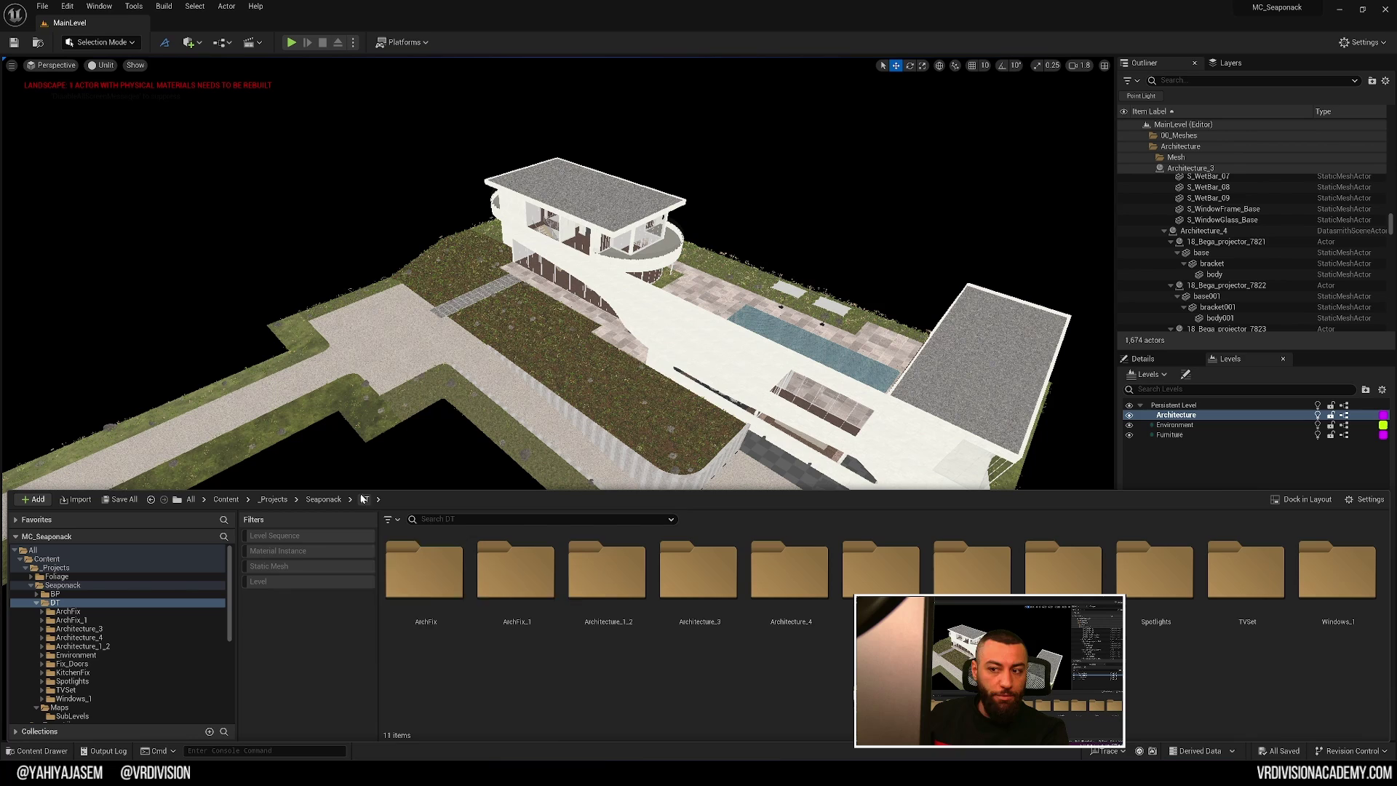
# Try to delete the ArchFix folder and to move it into the Architecture_1_2 folder.
pyautogui.click(408, 571)
pyautogui.press('Delete')
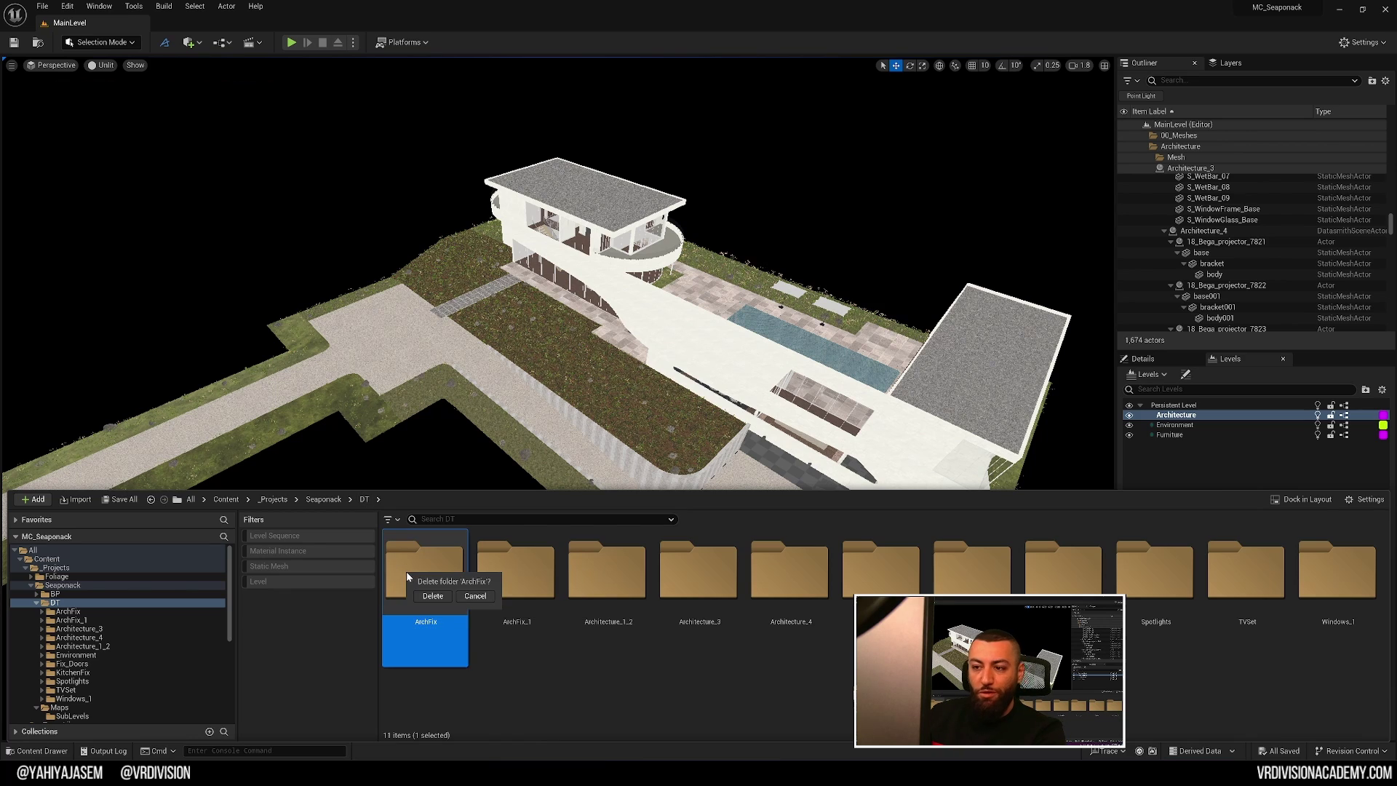
pyautogui.click(474, 596)
pyautogui.moveTo(424, 578); pyautogui.dragTo(132, 648)
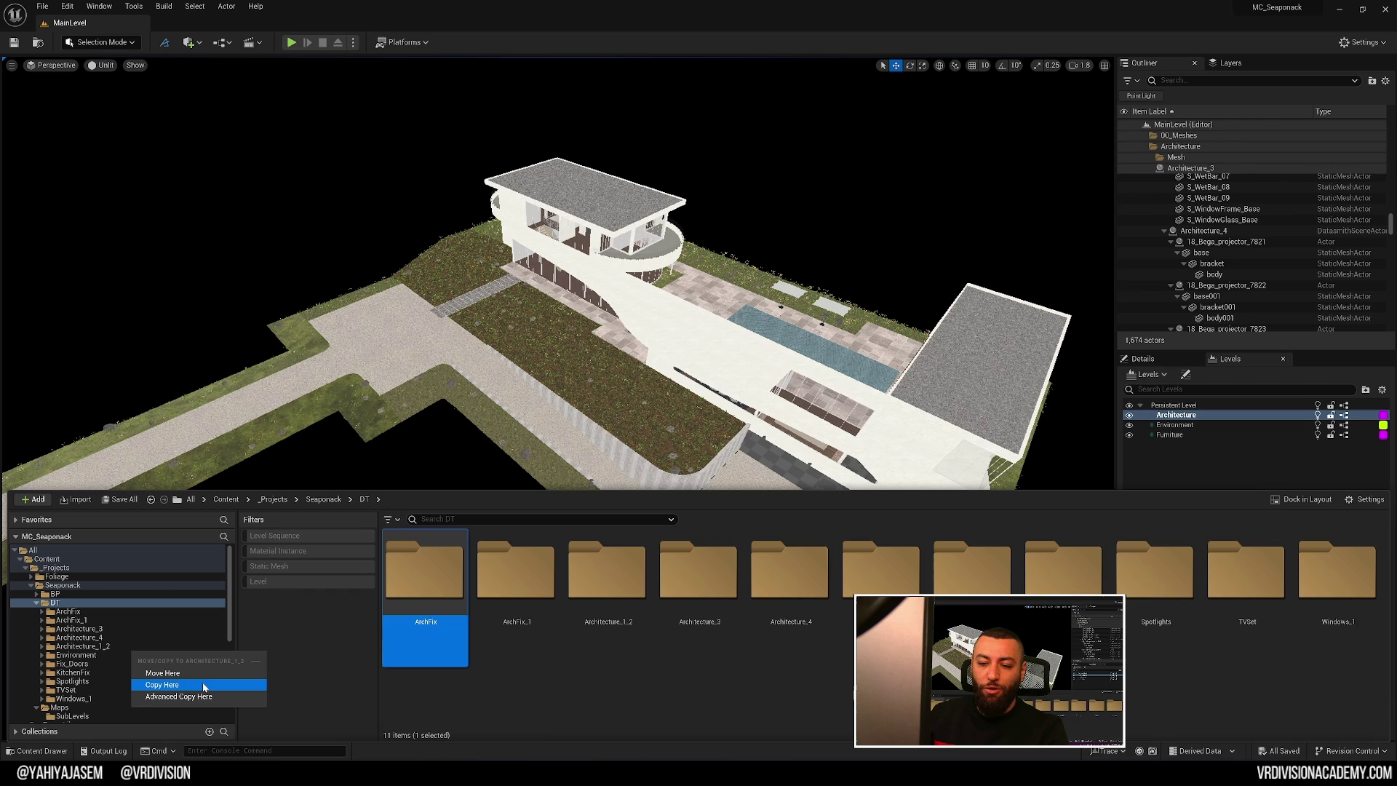
pyautogui.click(183, 675)
# Look up the Fix Up Redirectors operation for the DT folder without running it.
pyautogui.rightClick(61, 602)
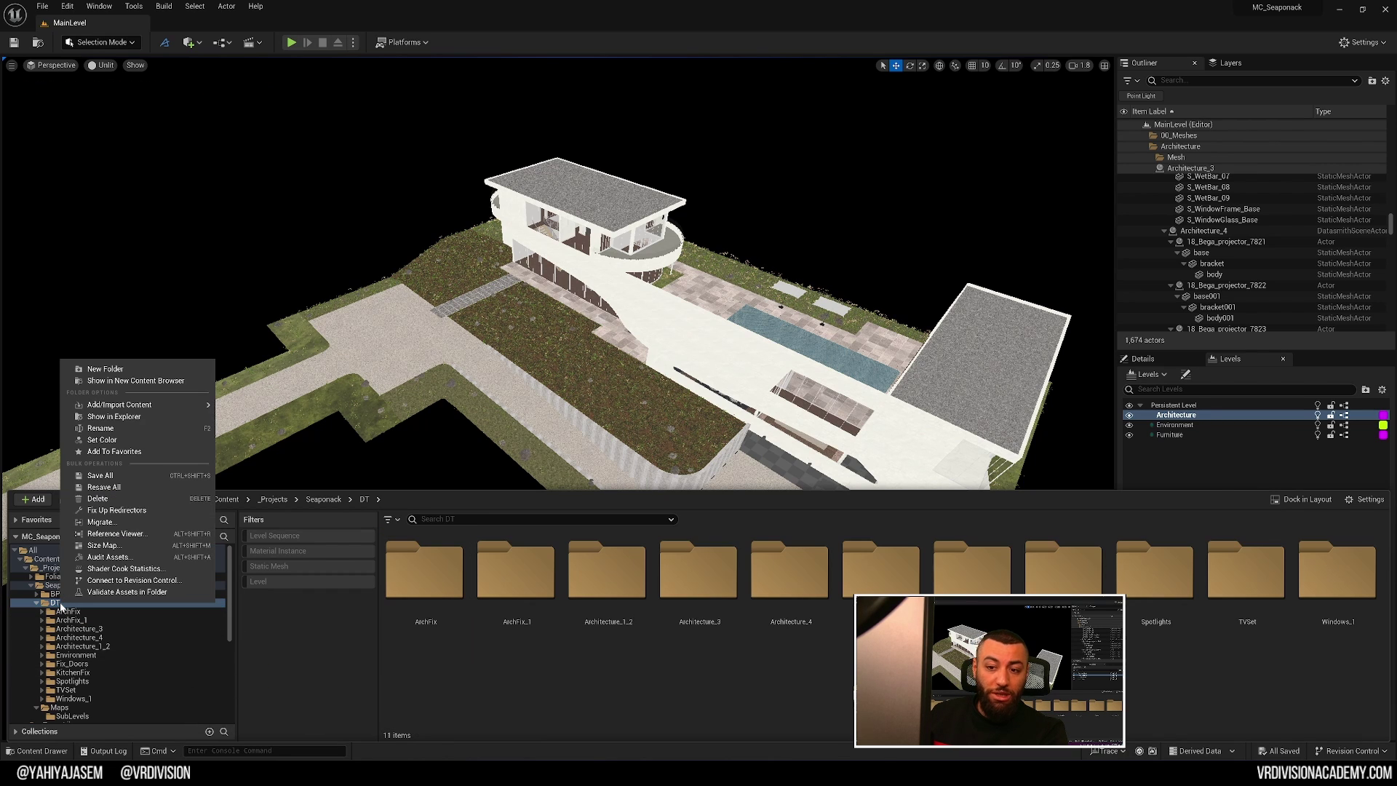
pyautogui.rightClick(430, 604)
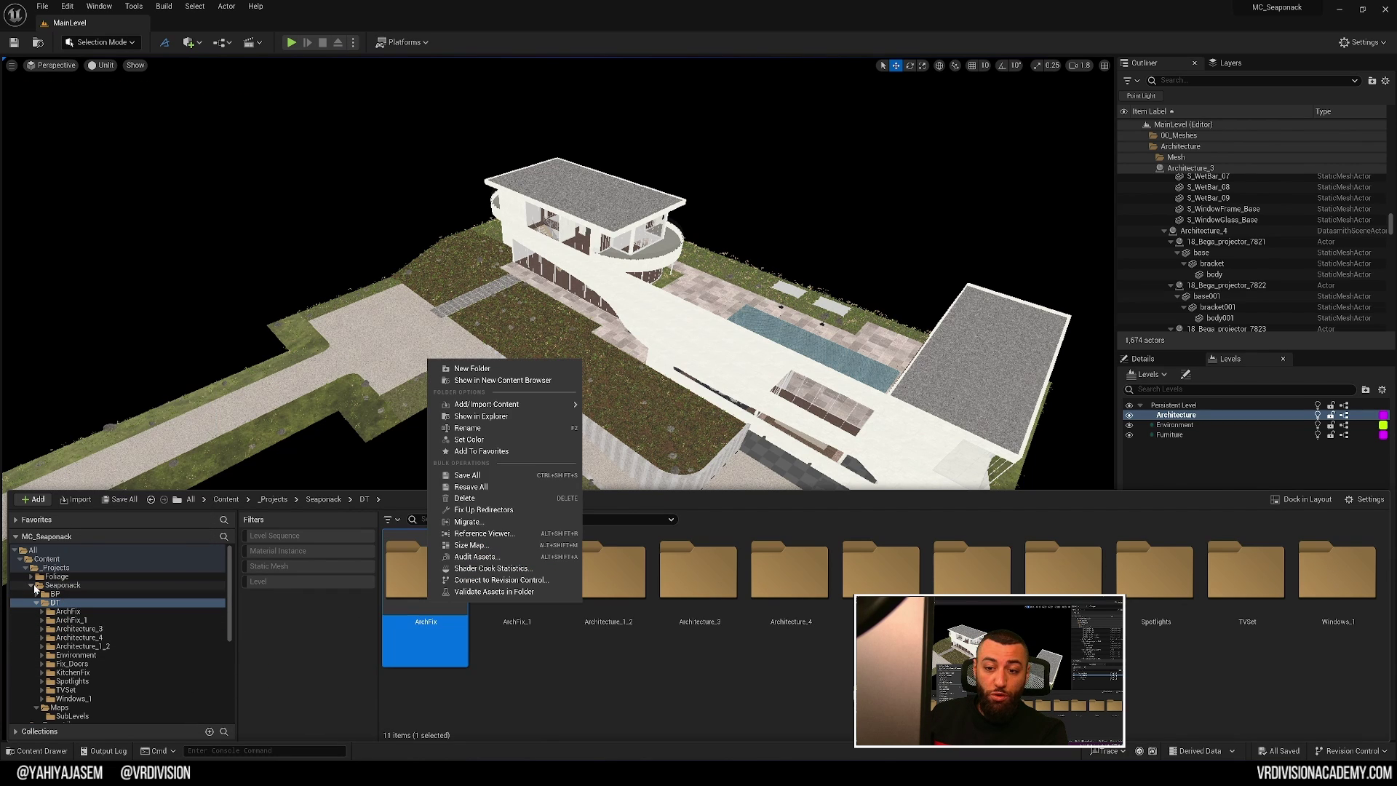
pyautogui.rightClick(53, 604)
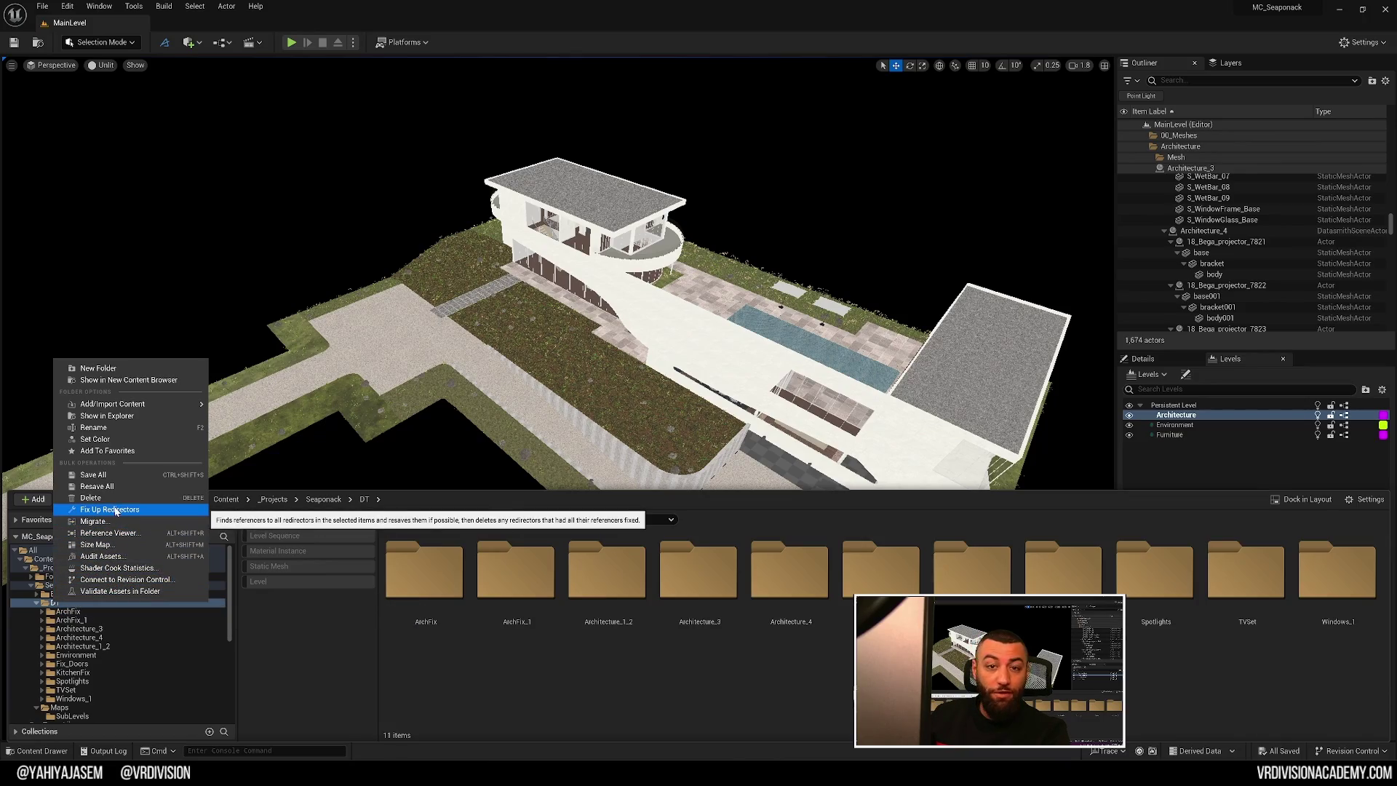
pyautogui.click(364, 423)
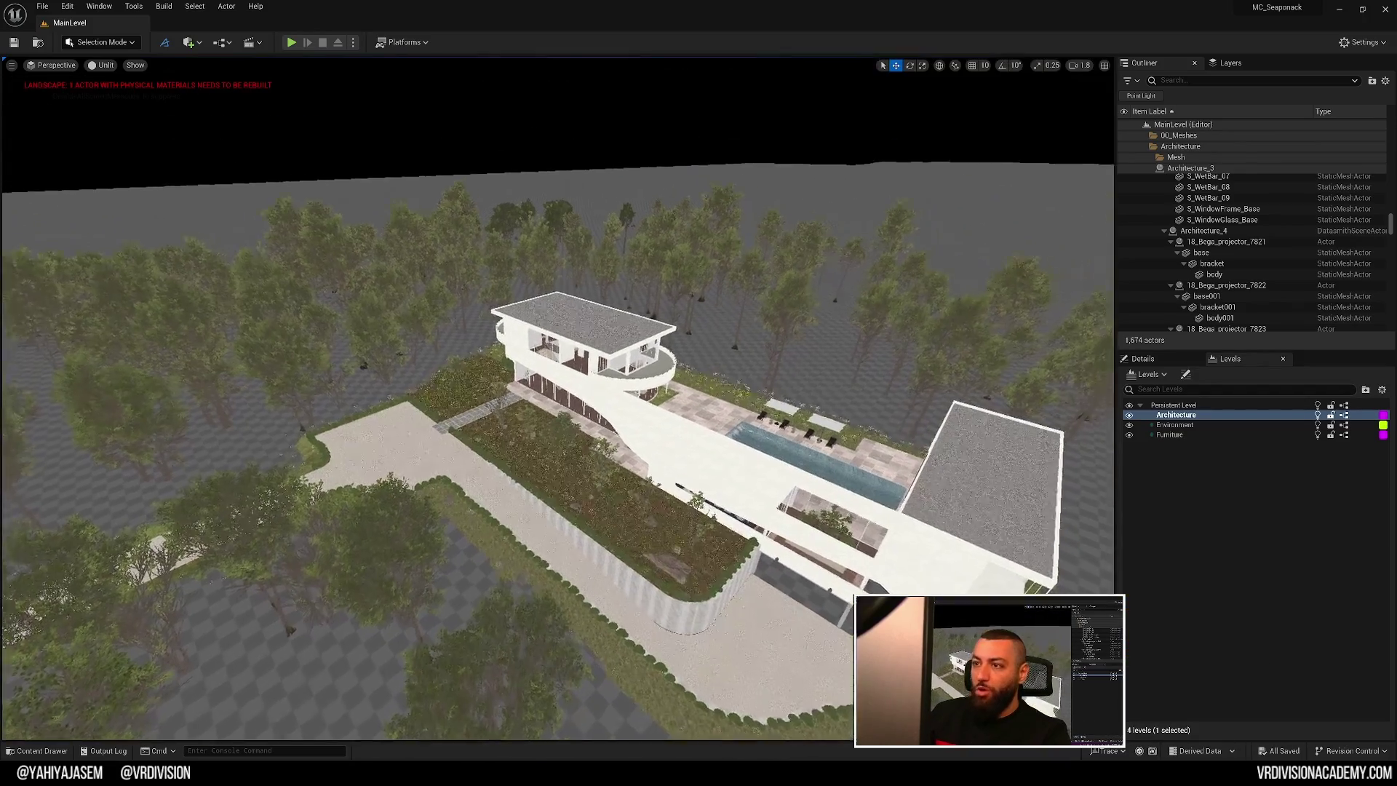
# Return the viewport to Lit mode and hide the Architecture level.
pyautogui.moveTo(877, 331); pyautogui.dragTo(942, 390, button='right')
pyautogui.hotkey('alt', '4')
pyautogui.click(1130, 415)
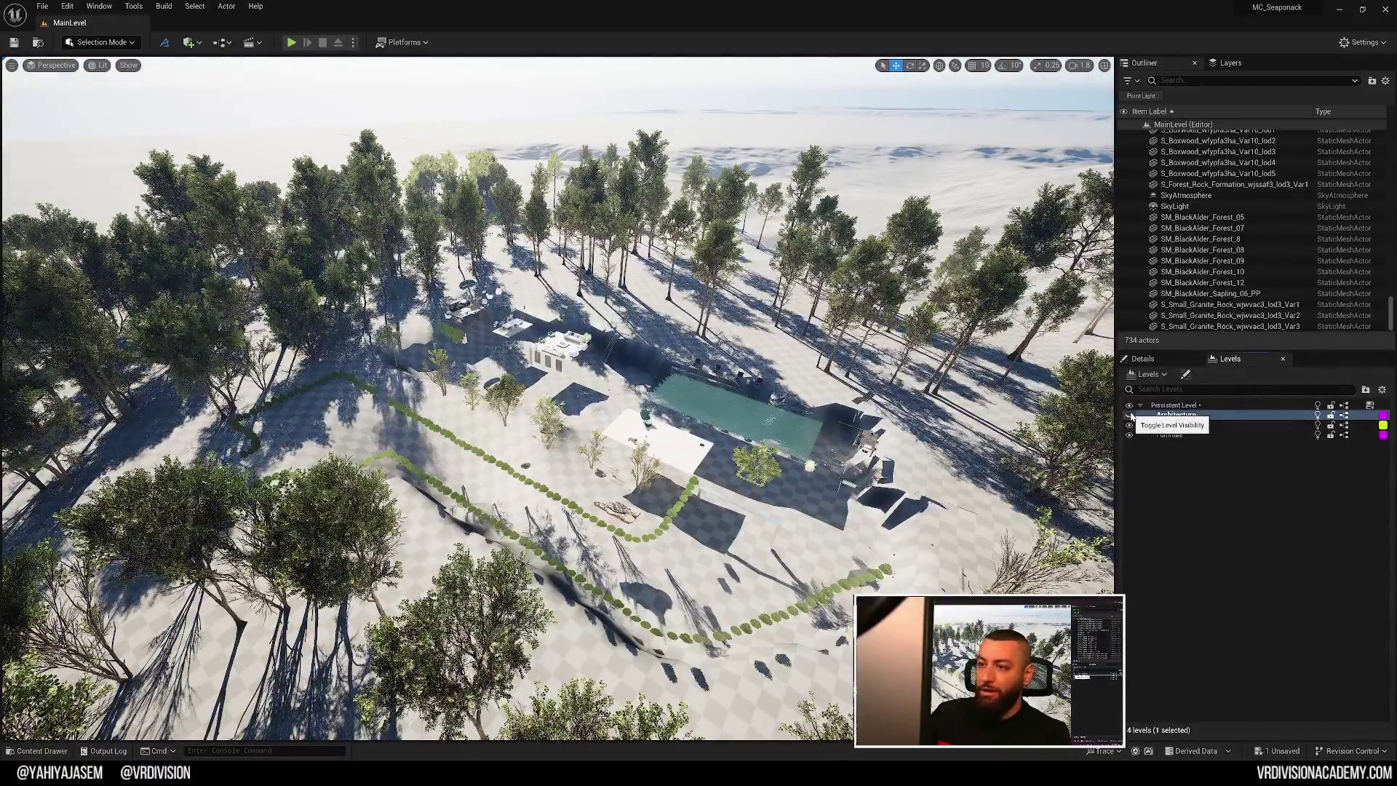
pyautogui.click(1130, 415)
pyautogui.click(1130, 415)
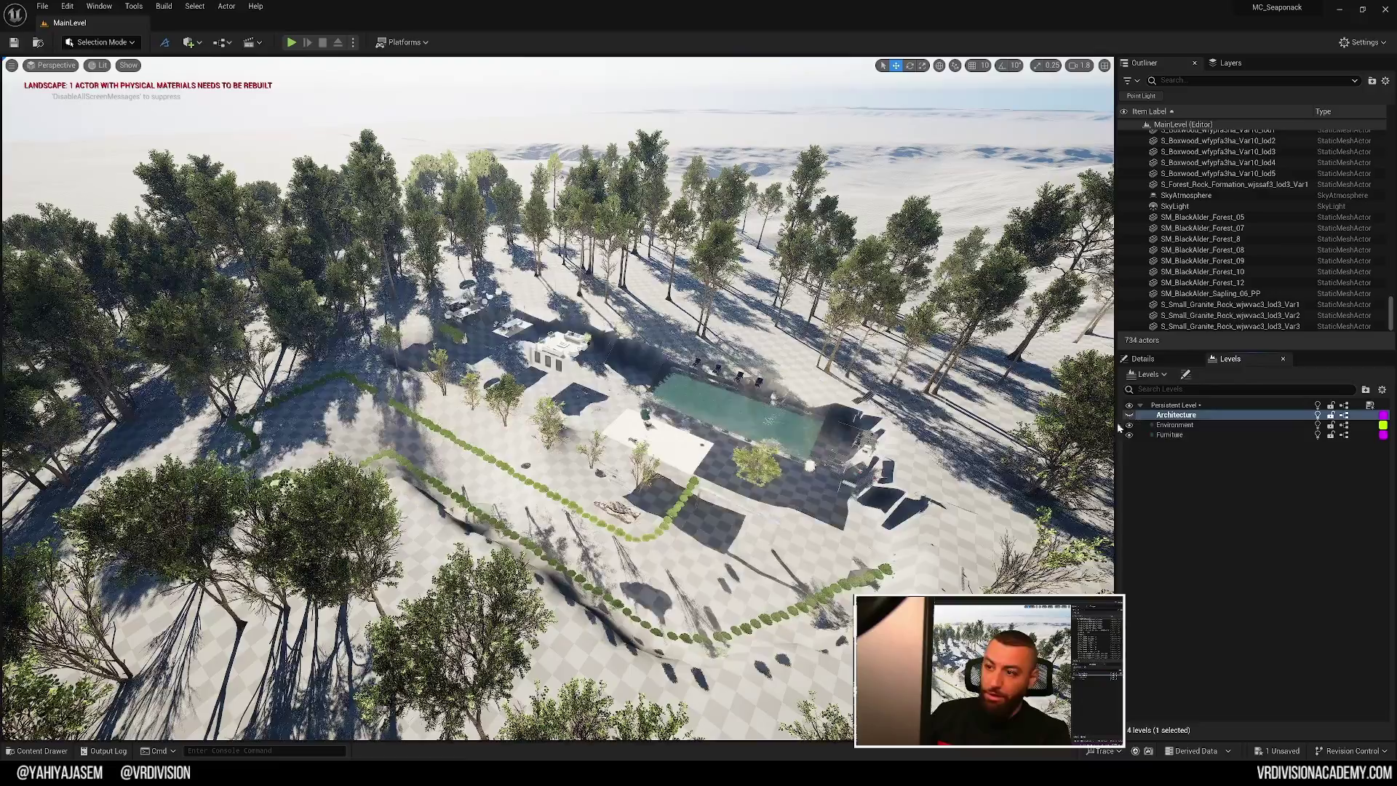
# Move the Landscape1 actor and the instanced tree foliage to the Environment level.
pyautogui.click(1146, 425)
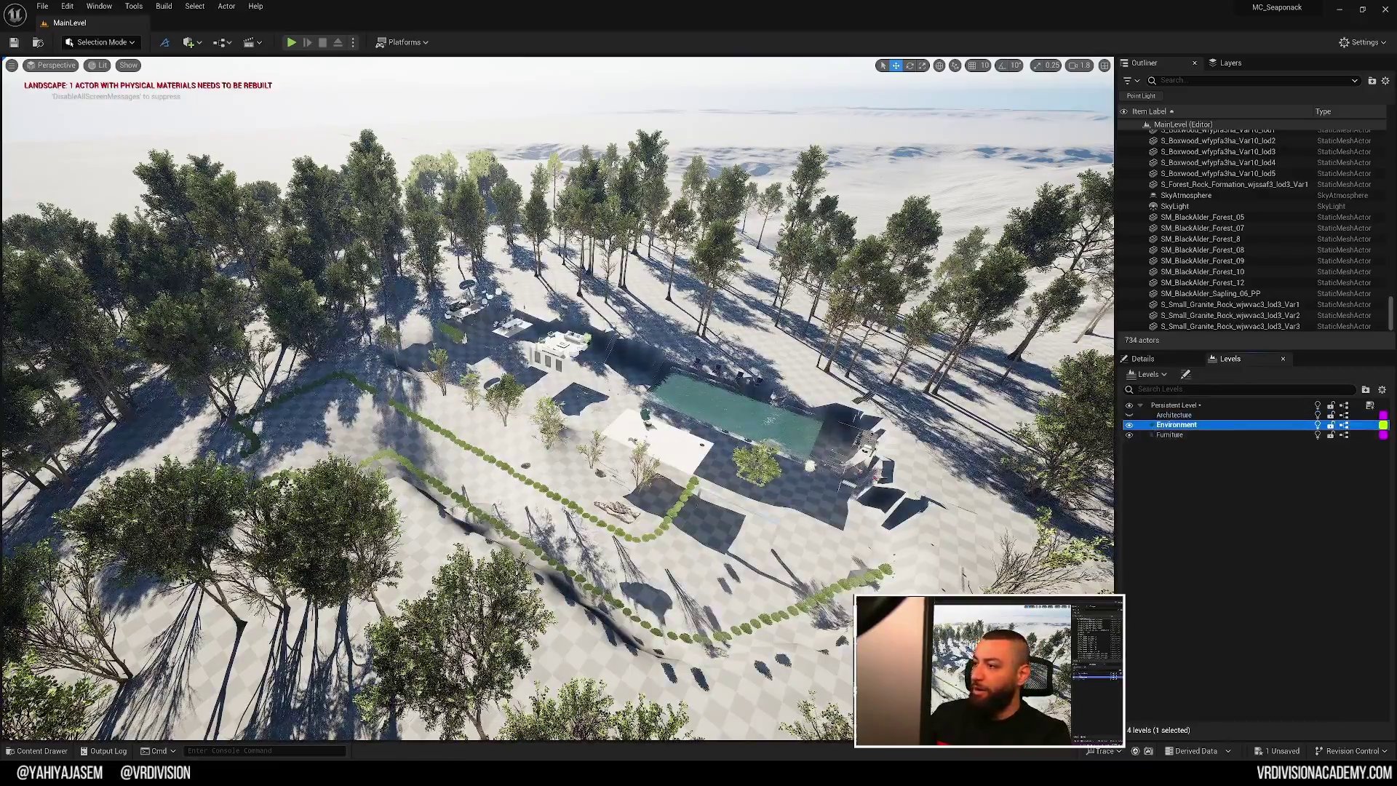
pyautogui.click(1020, 393)
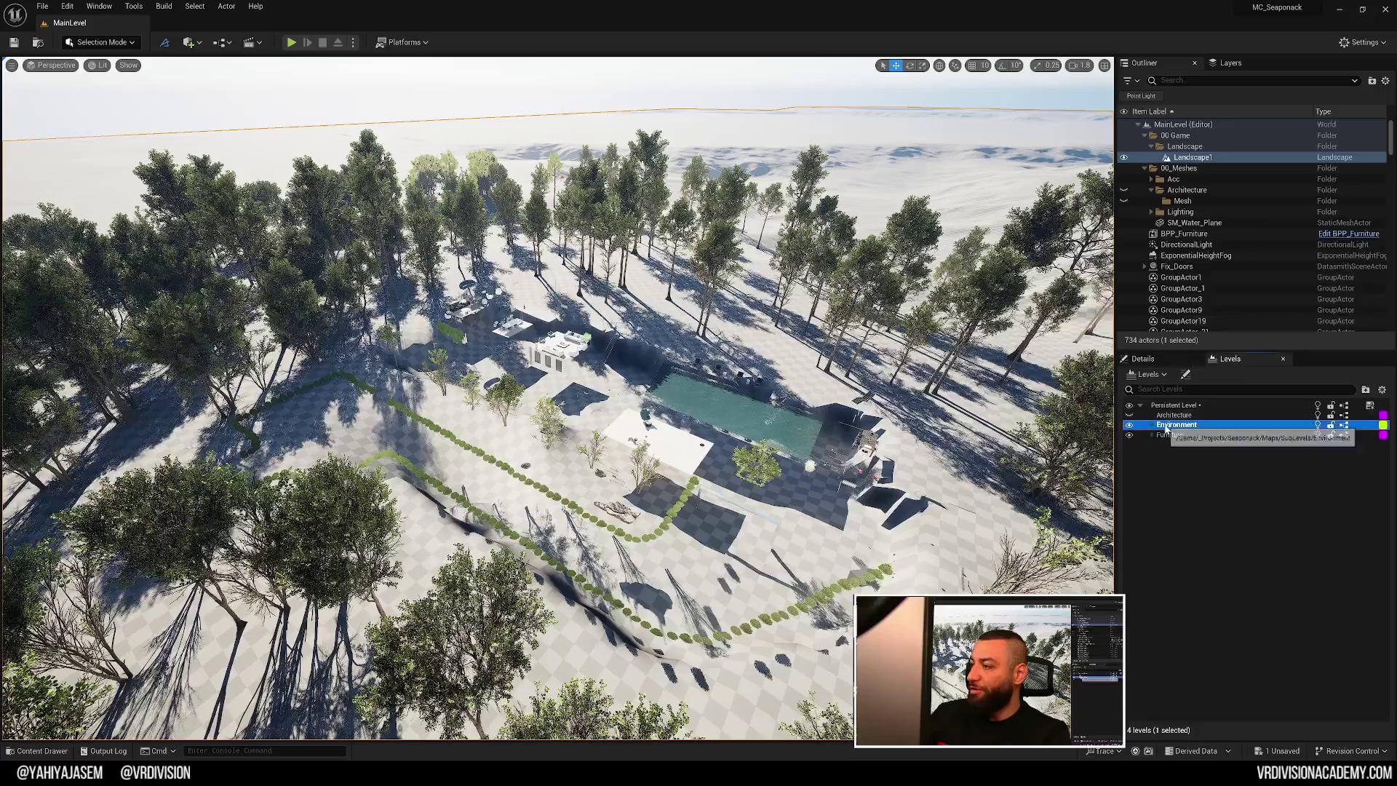
pyautogui.rightClick(1164, 424)
pyautogui.click(1205, 615)
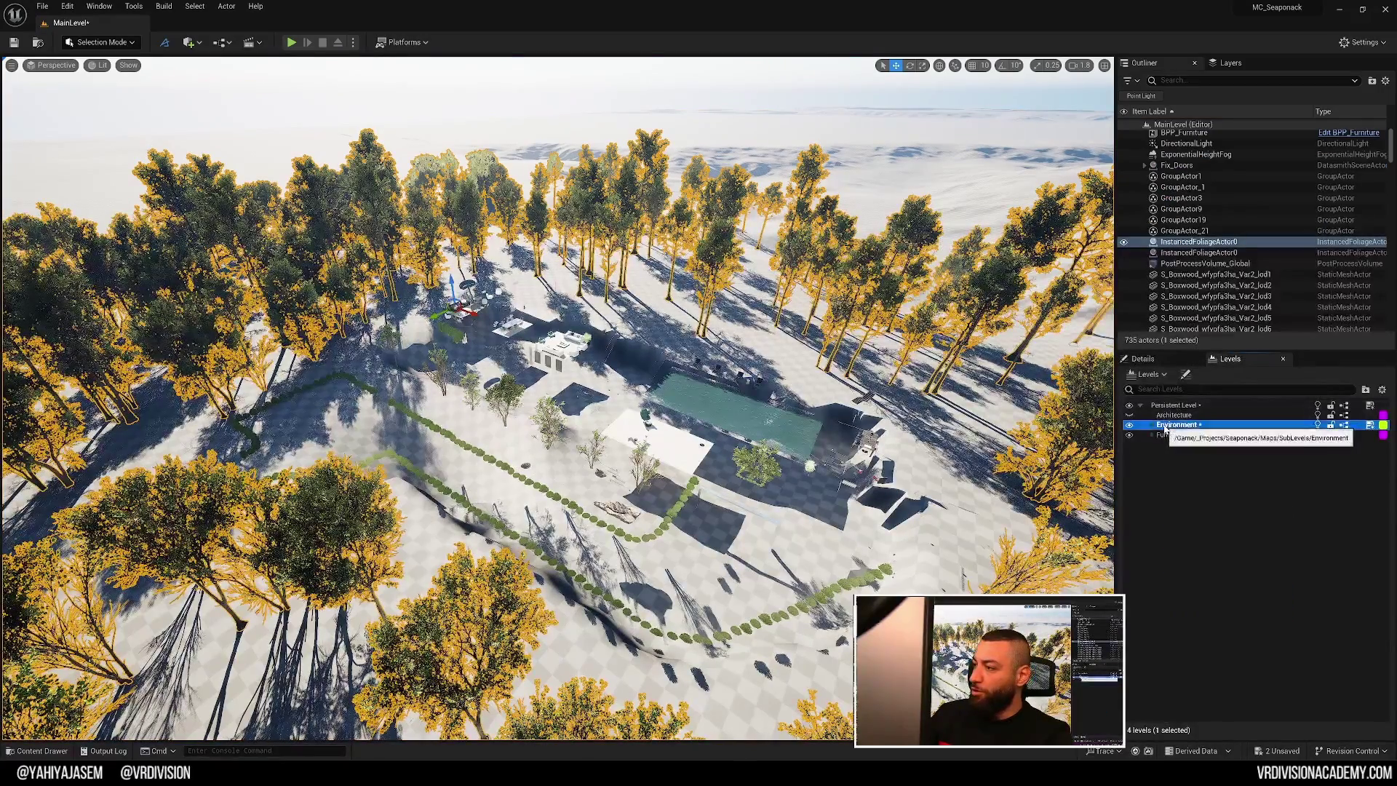
pyautogui.rightClick(1164, 425)
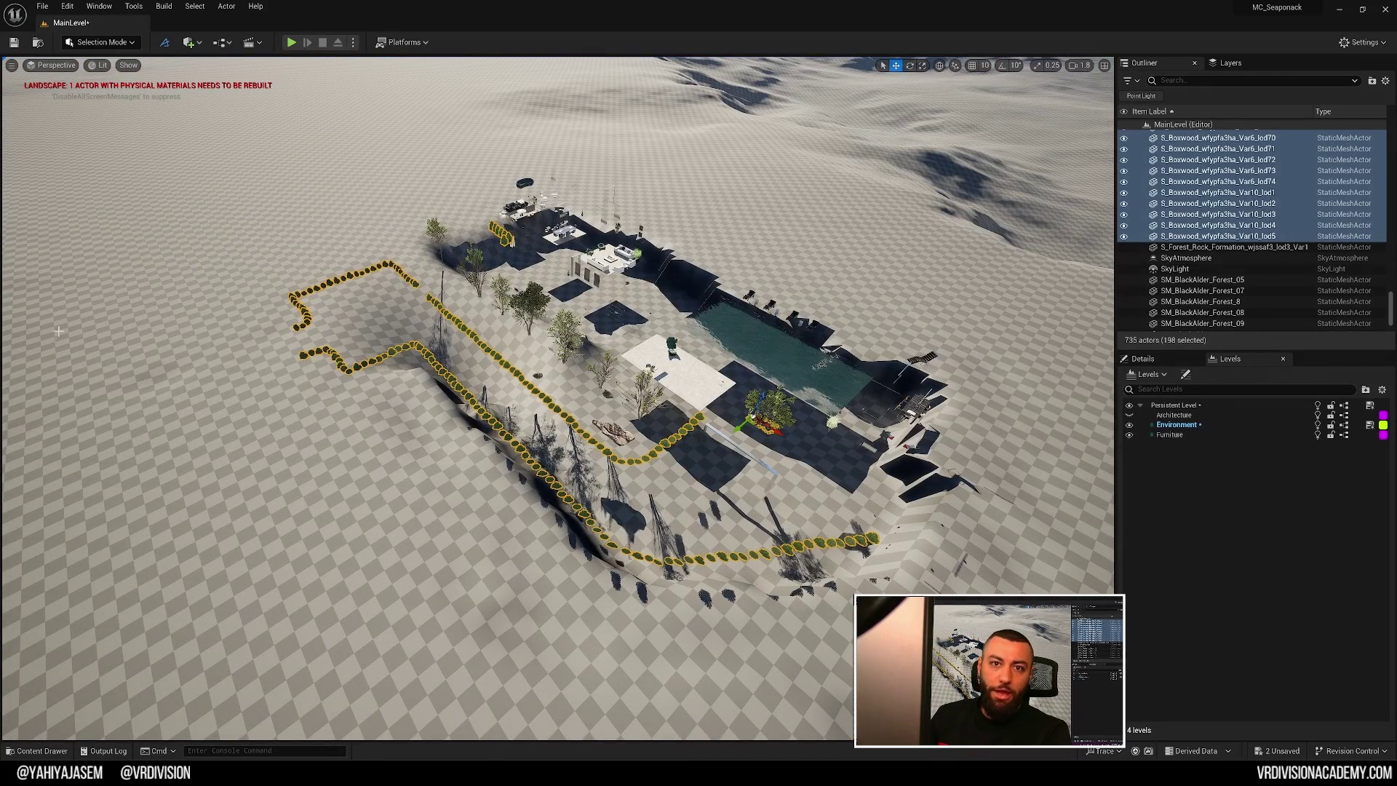
# Isolate the selected boxwood hedge actors and make all hidden actors visible again.
pyautogui.click(226, 6)
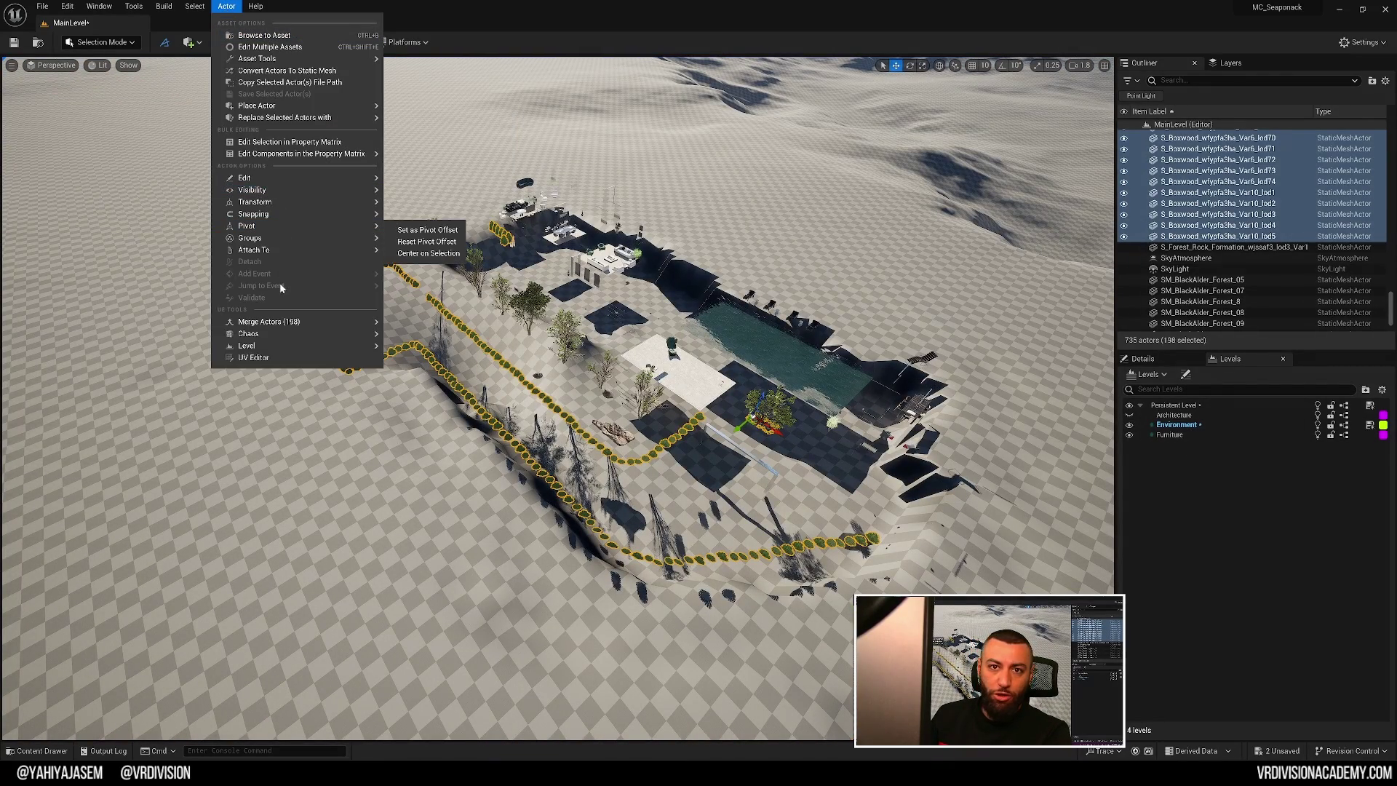
pyautogui.click(630, 220)
pyautogui.moveTo(630, 220); pyautogui.dragTo(675, 259, button='right')
pyautogui.hotkey('shift', 'h')
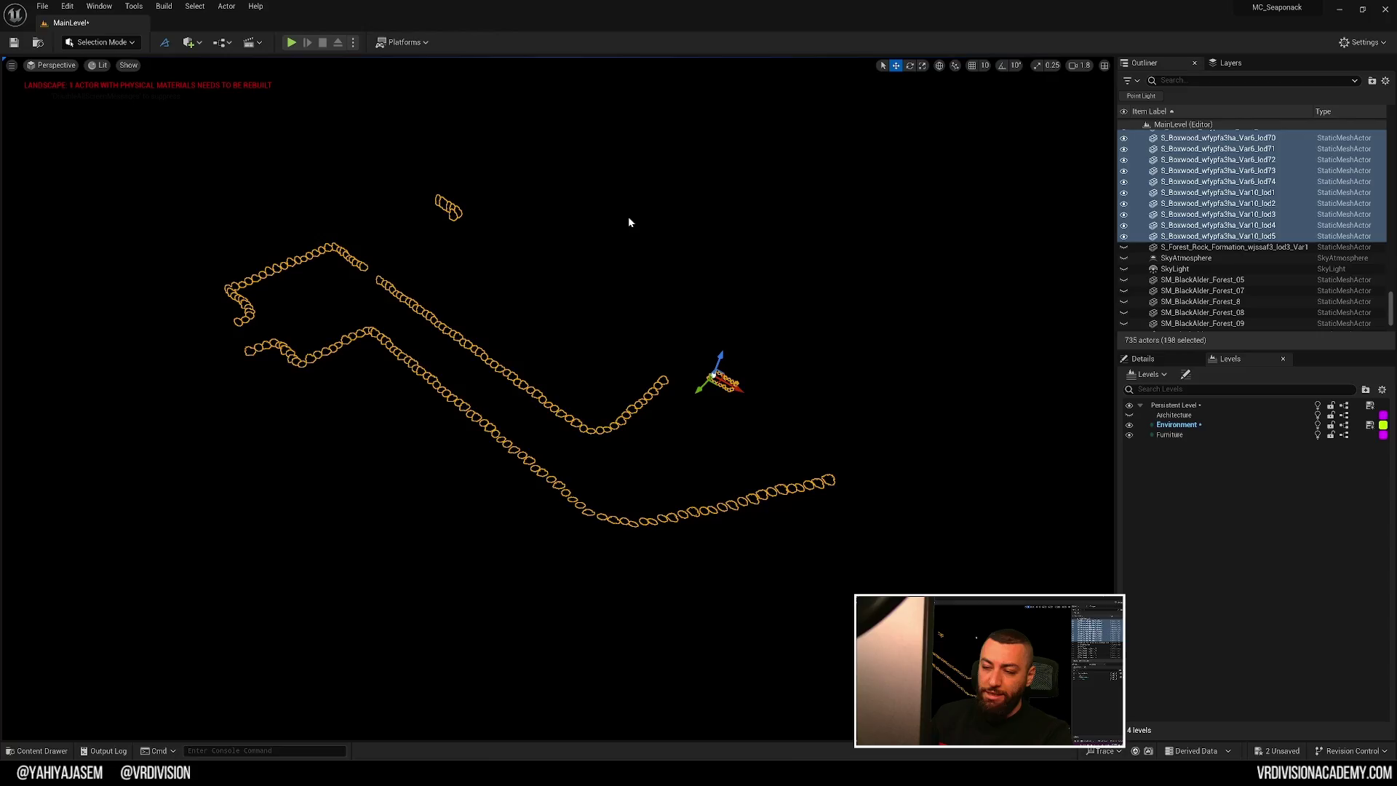
pyautogui.hotkey('ctrl', 'h')
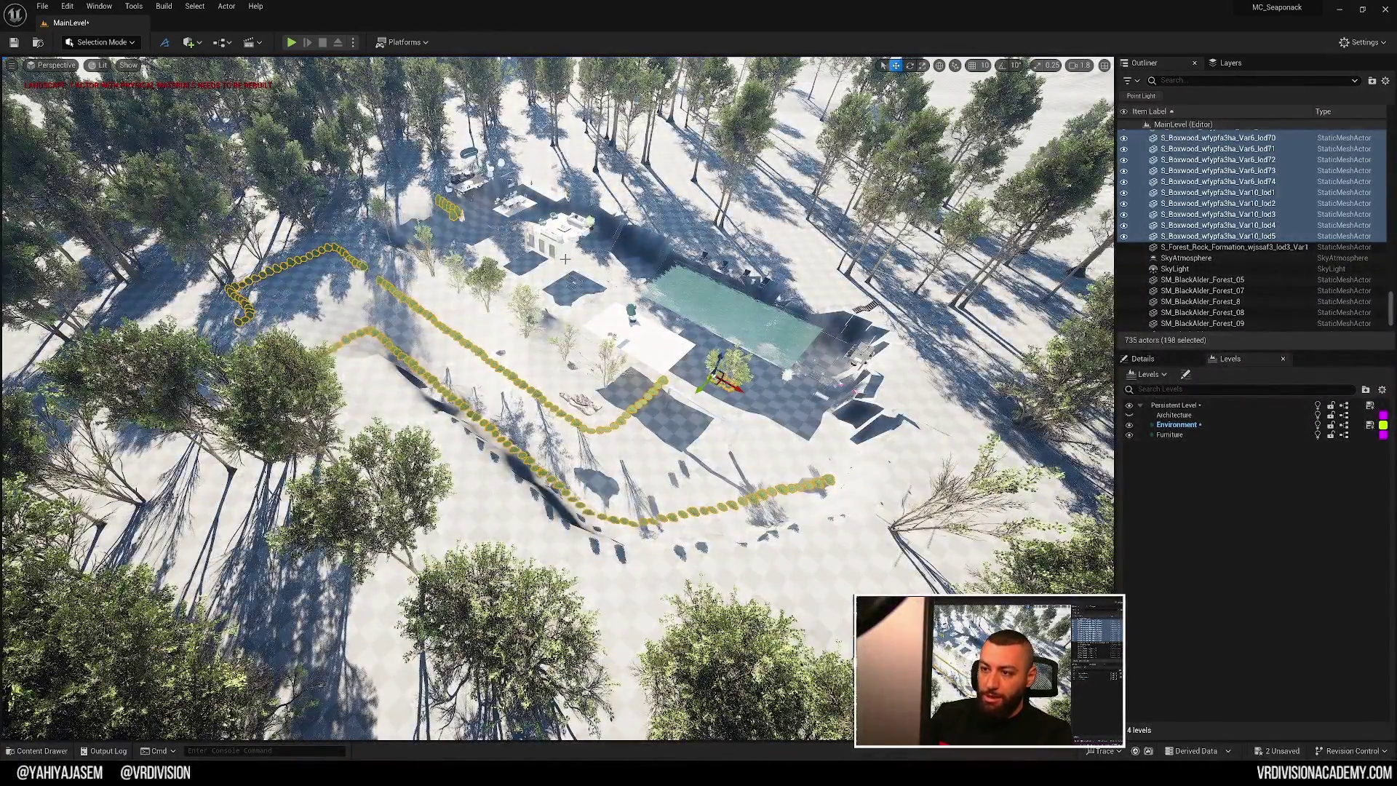
# Undo the last visibility changes, then restore the selection of all actors sharing the boxwood hedge's material.
pyautogui.hotkey('ctrl', 'z')
pyautogui.hotkey('ctrl', 'z')
pyautogui.hotkey('ctrl', 'z')
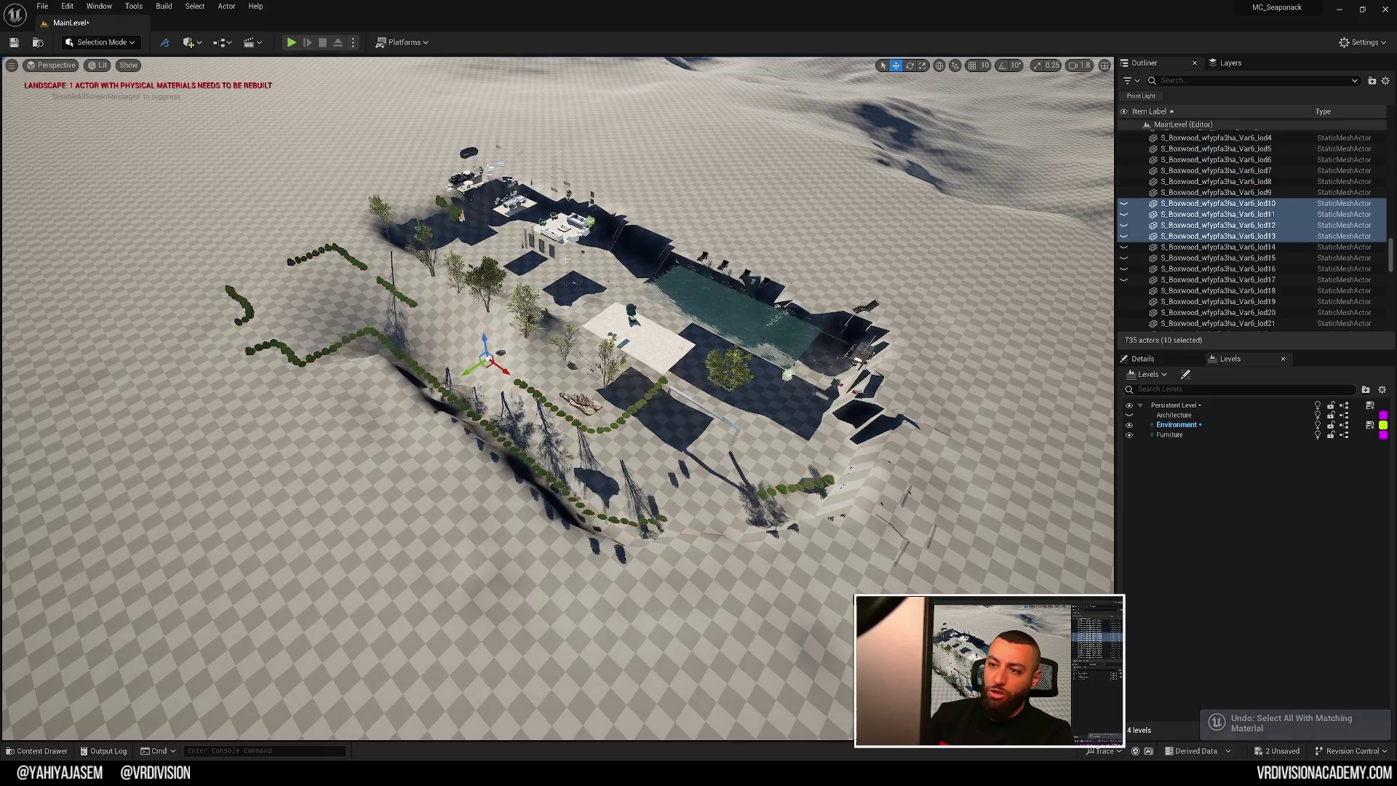
pyautogui.hotkey('ctrl', 'y')
pyautogui.click(202, 8)
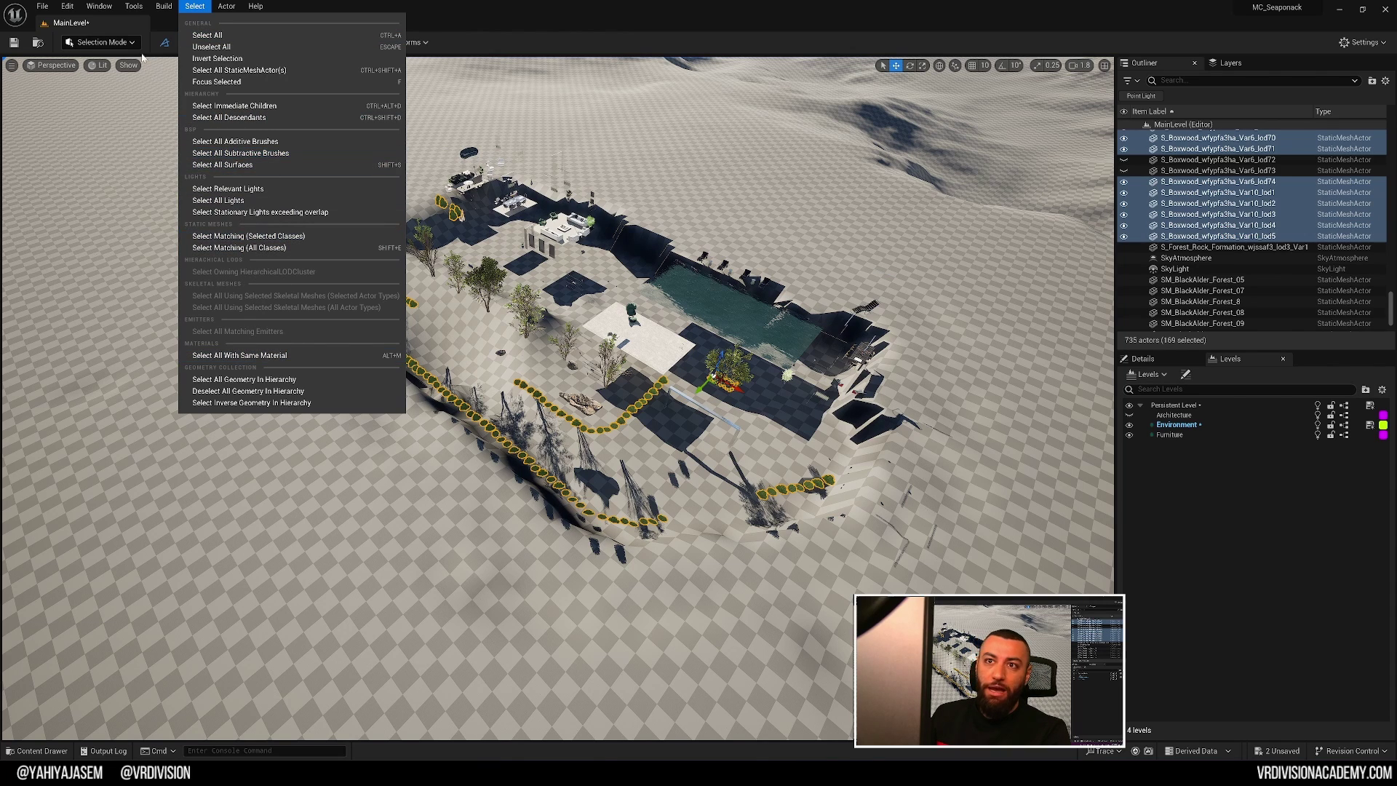
pyautogui.click(66, 8)
pyautogui.click(67, 8)
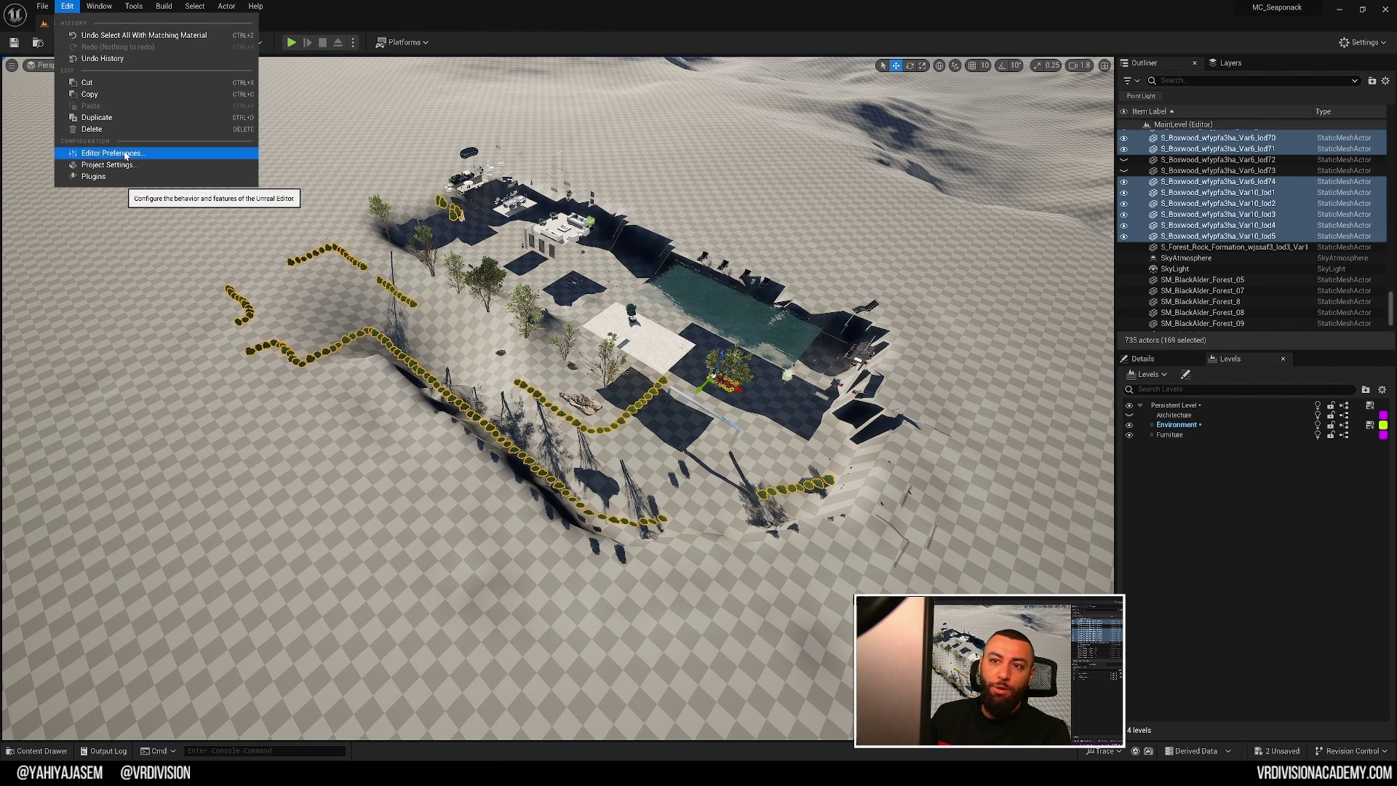
pyautogui.click(67, 7)
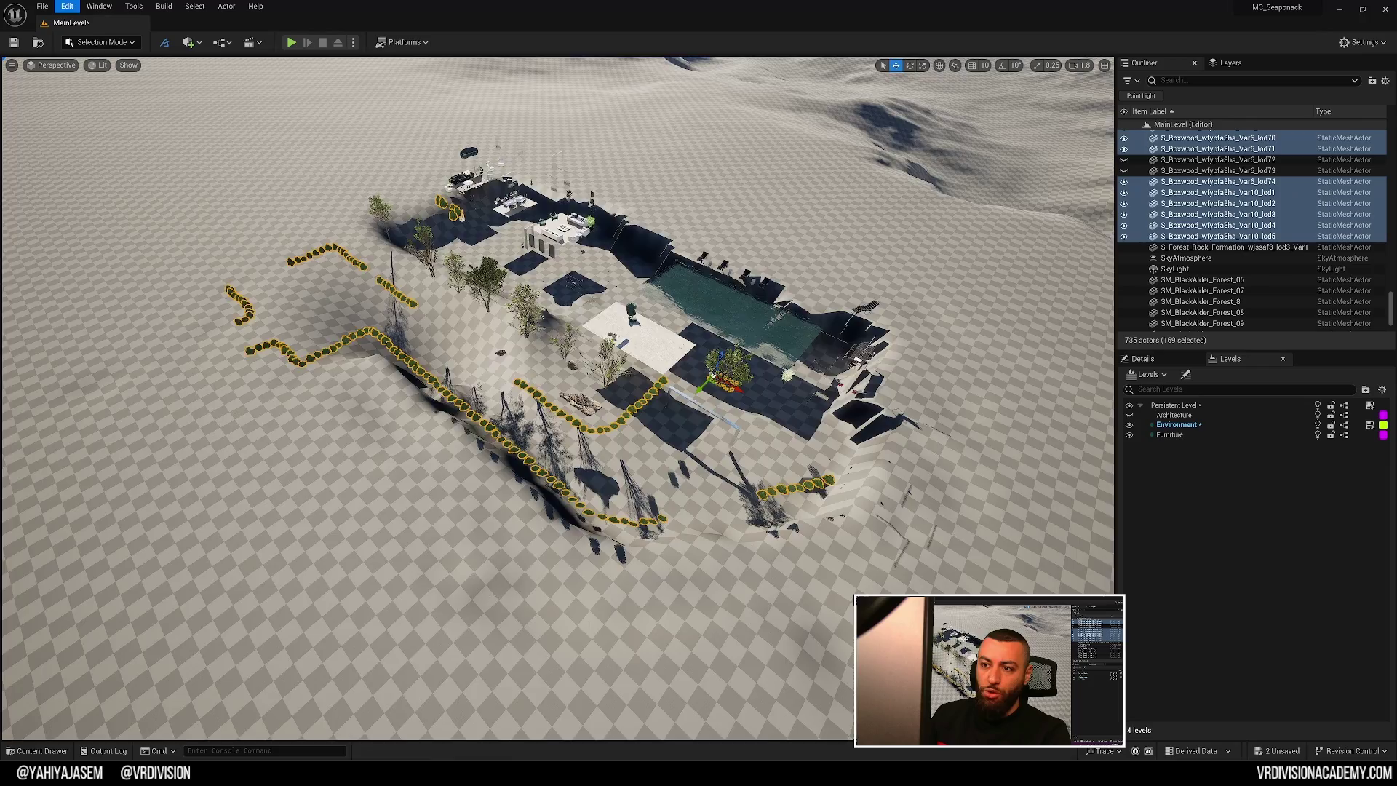
# Move the selected boxwood hedge actors to the Environment level.
pyautogui.moveTo(437, 328); pyautogui.dragTo(483, 378, button='right')
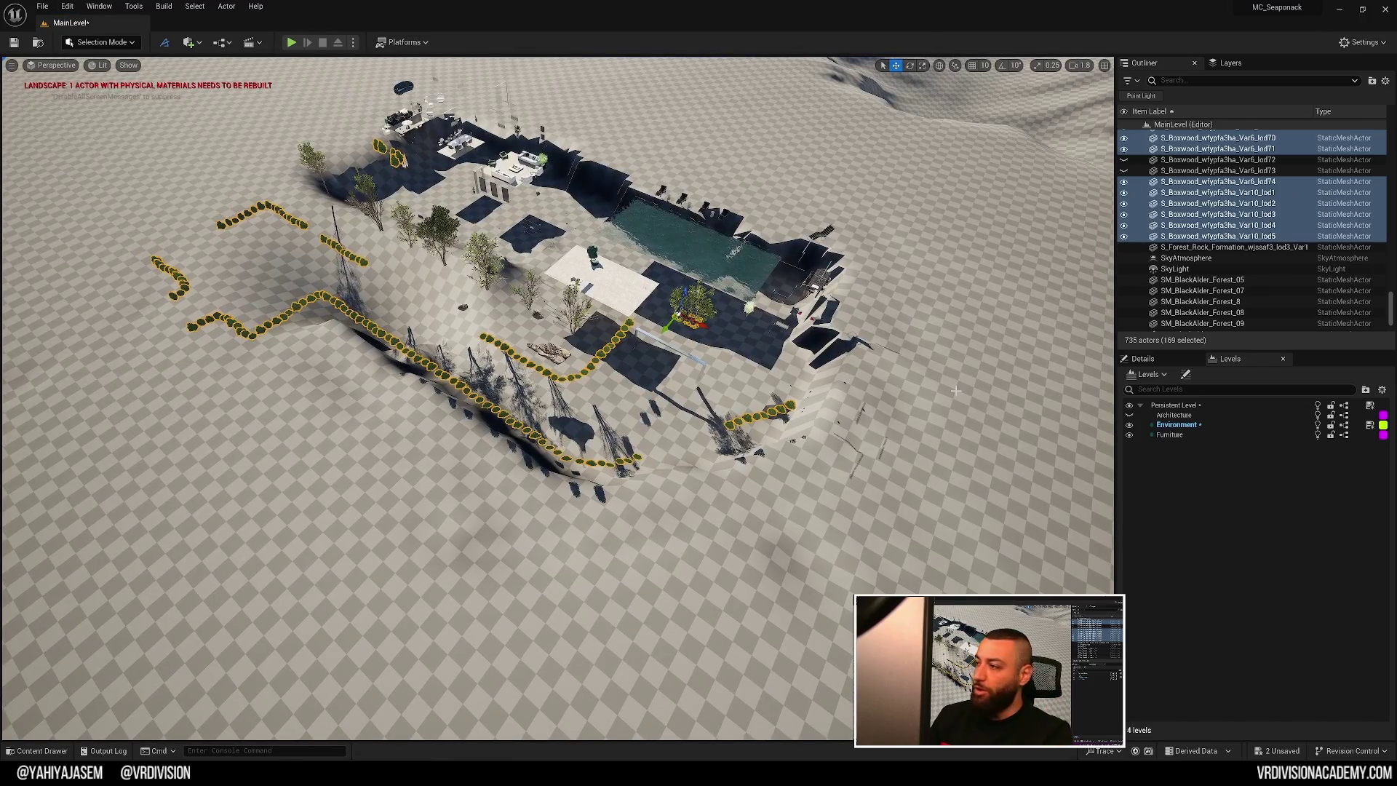
pyautogui.moveTo(955, 402); pyautogui.dragTo(899, 401, button='right')
pyautogui.rightClick(1237, 425)
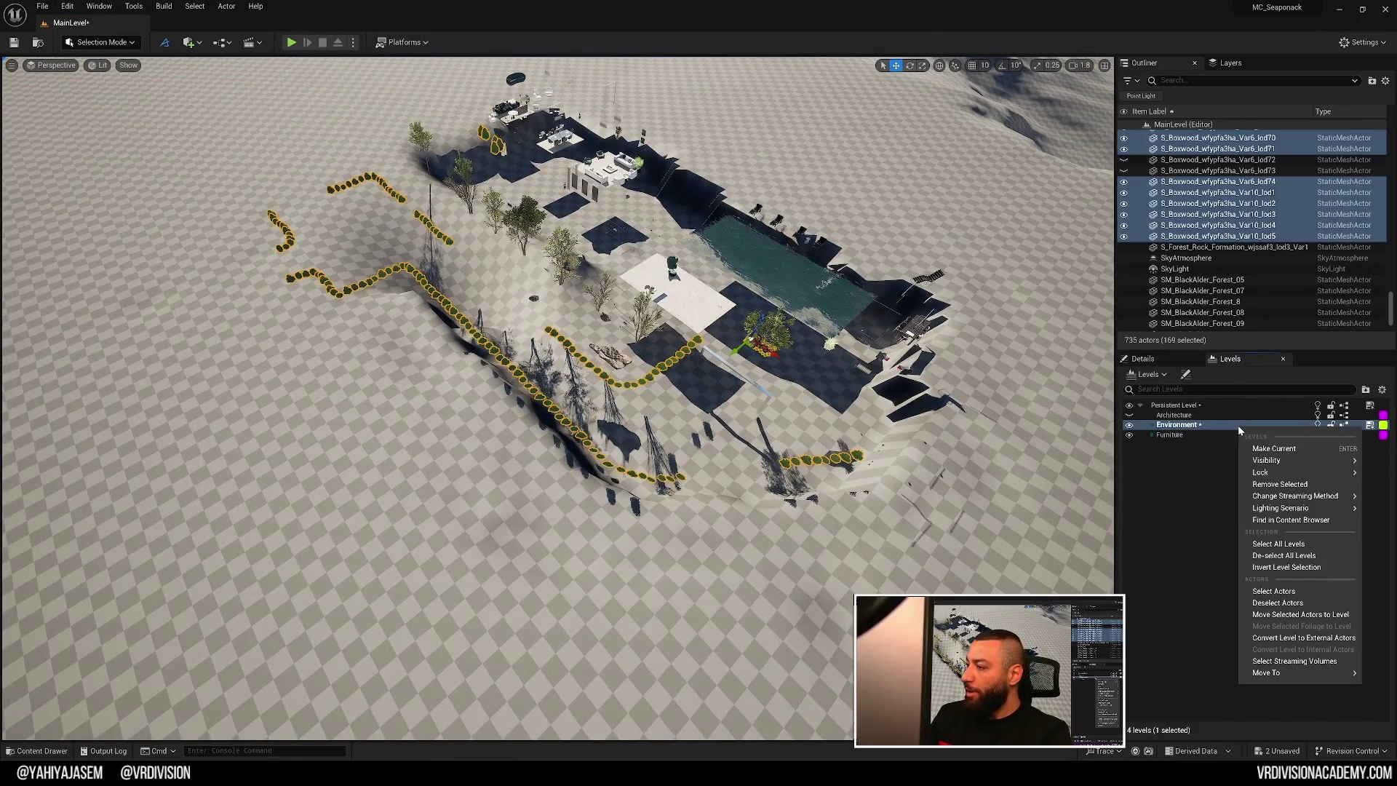
pyautogui.click(1282, 616)
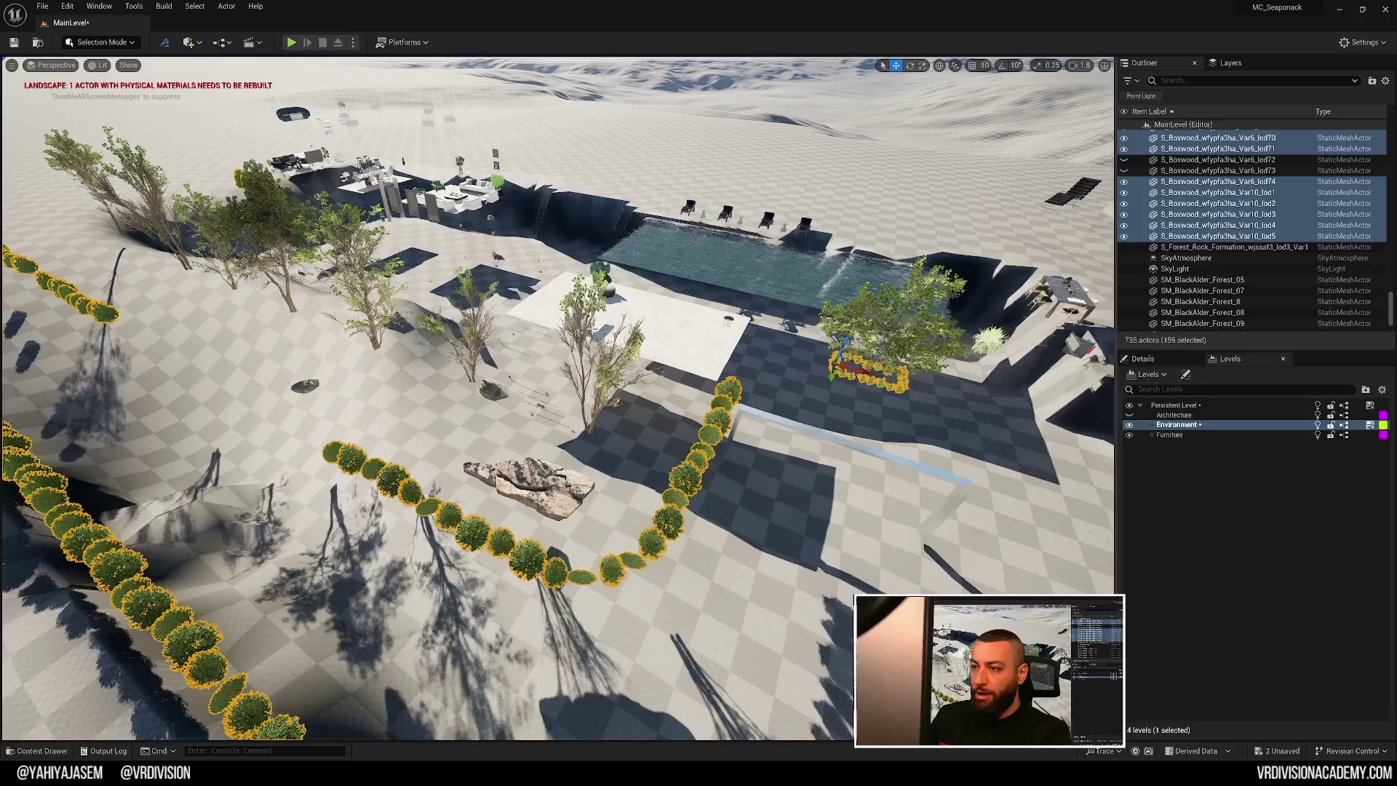
# Select the seven SM_BlackAlder_Forest trees along the slope beside the pool terrace and delete them.
pyautogui.click(579, 320)
pyautogui.keyDown('ctrl'); pyautogui.click(458, 355); pyautogui.keyUp('ctrl')
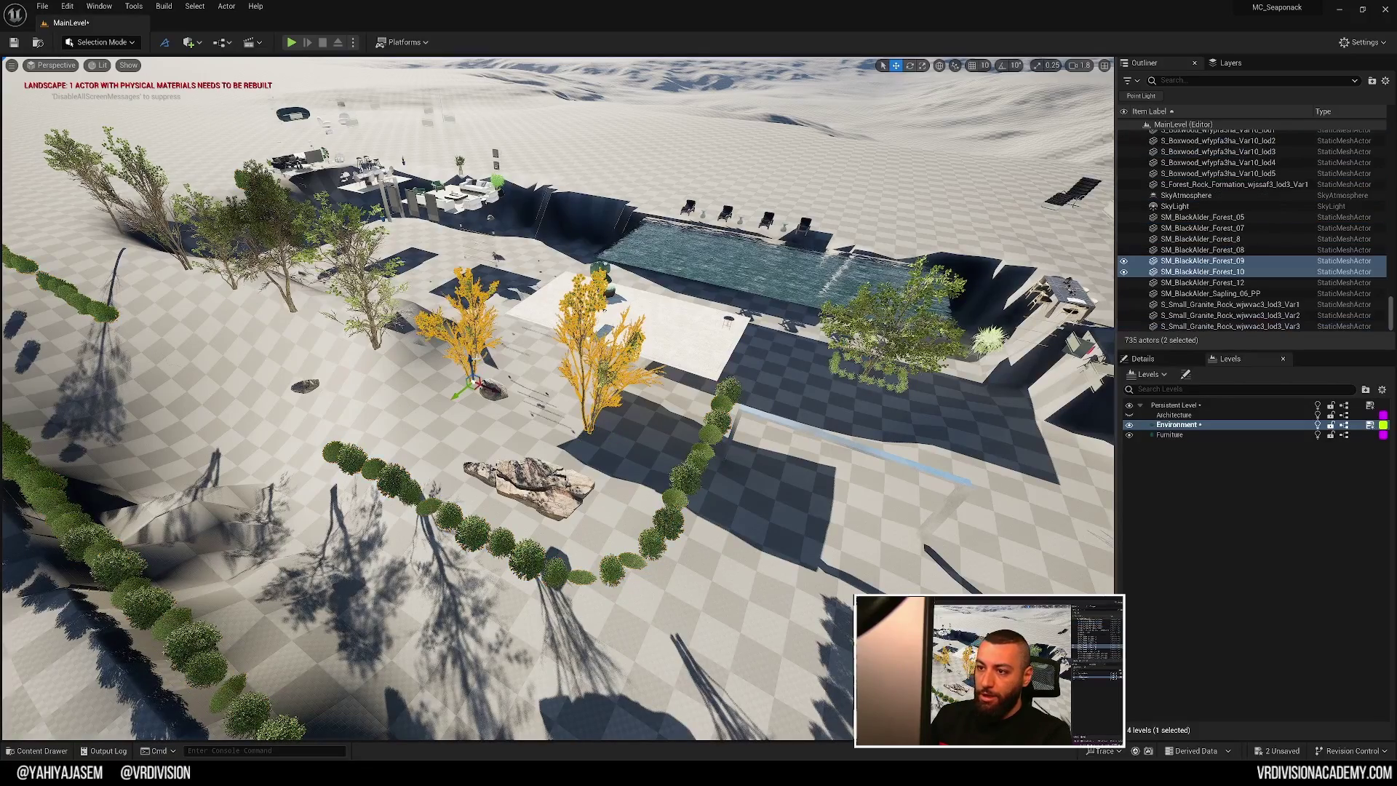
pyautogui.moveTo(459, 355); pyautogui.dragTo(458, 320, button='right')
pyautogui.keyDown('ctrl'); pyautogui.click(1170, 240); pyautogui.keyUp('ctrl')
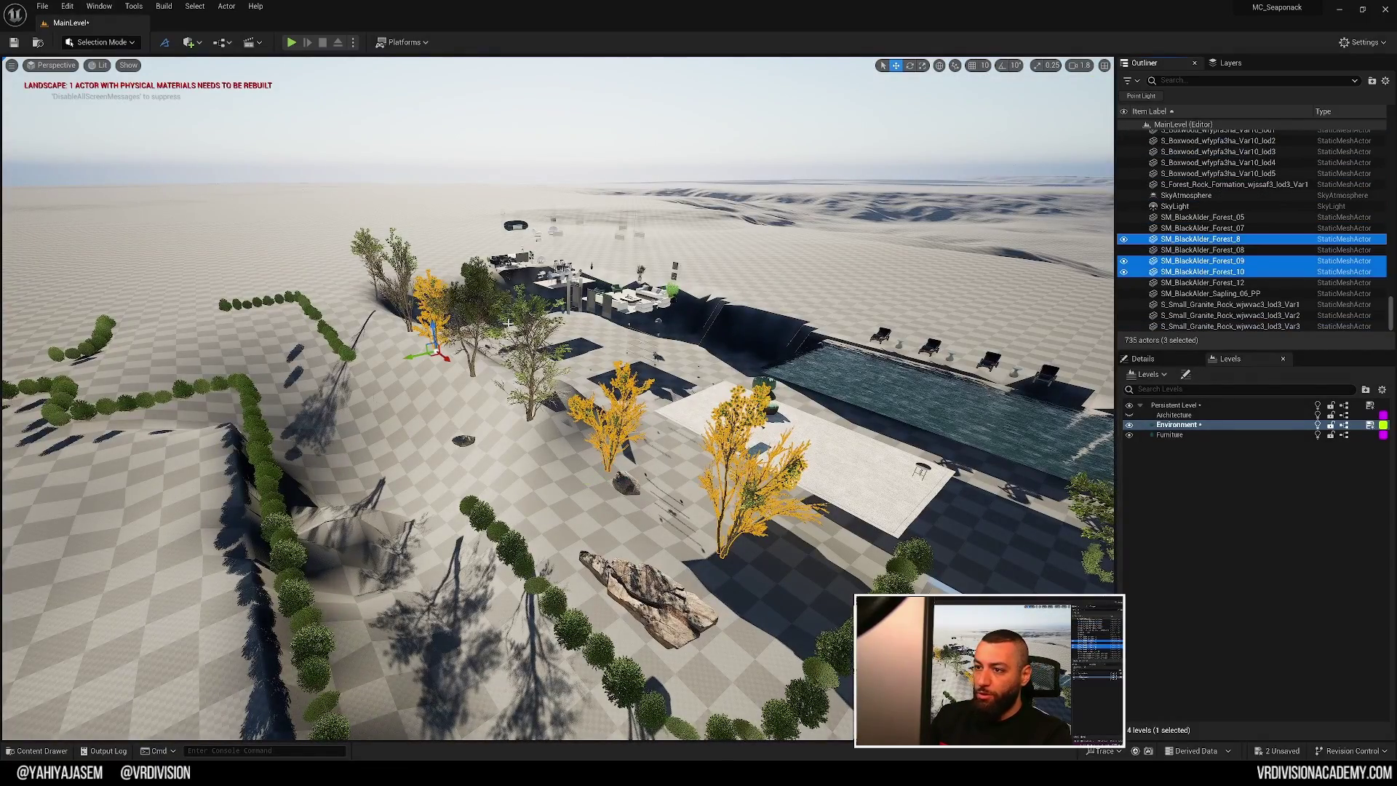
pyautogui.keyDown('ctrl'); pyautogui.click(473, 287); pyautogui.keyUp('ctrl')
pyautogui.hotkey('ctrl', 'z')
pyautogui.keyDown('ctrl'); pyautogui.click(490, 293); pyautogui.keyUp('ctrl')
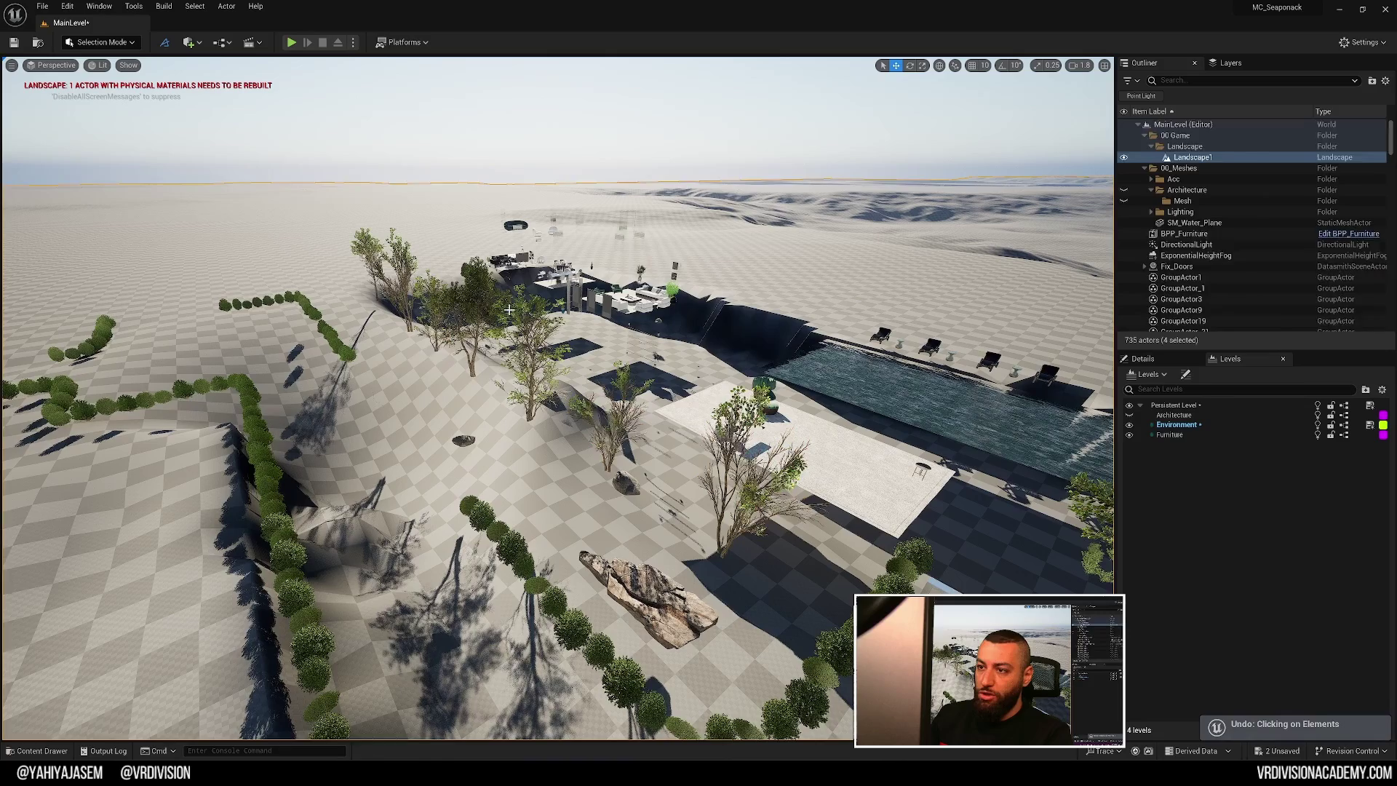
pyautogui.hotkey('ctrl', 'z')
pyautogui.keyDown('ctrl'); pyautogui.click(522, 320); pyautogui.keyUp('ctrl')
pyautogui.keyDown('ctrl'); pyautogui.click(473, 298); pyautogui.keyUp('ctrl')
pyautogui.keyDown('ctrl'); pyautogui.click(397, 277); pyautogui.keyUp('ctrl')
pyautogui.keyDown('ctrl'); pyautogui.click(366, 248); pyautogui.keyUp('ctrl')
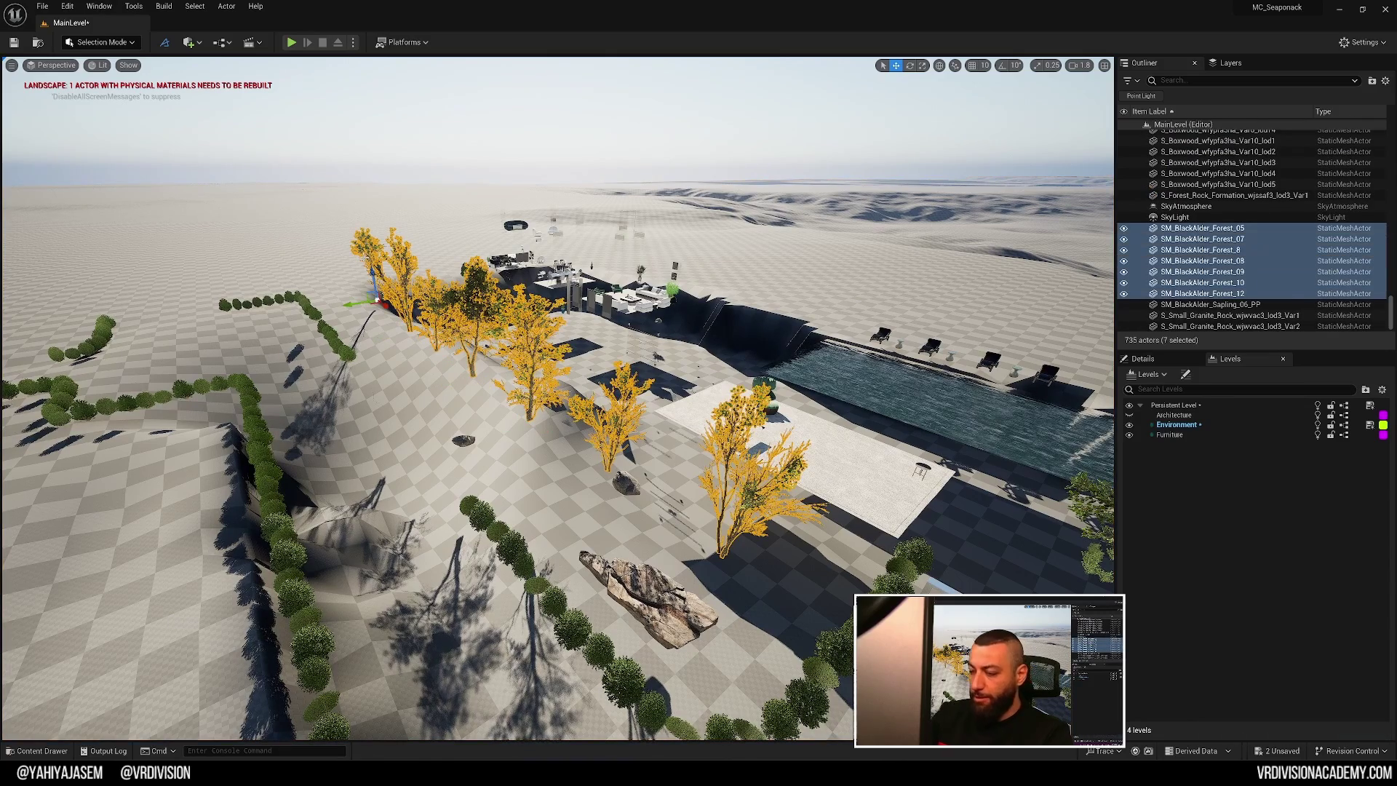
pyautogui.press('Delete')
# Hide the Environment level to pick out the forest rock formation and the Var2 and Var3 granite rocks, show it again and move them into it.
pyautogui.click(1128, 424)
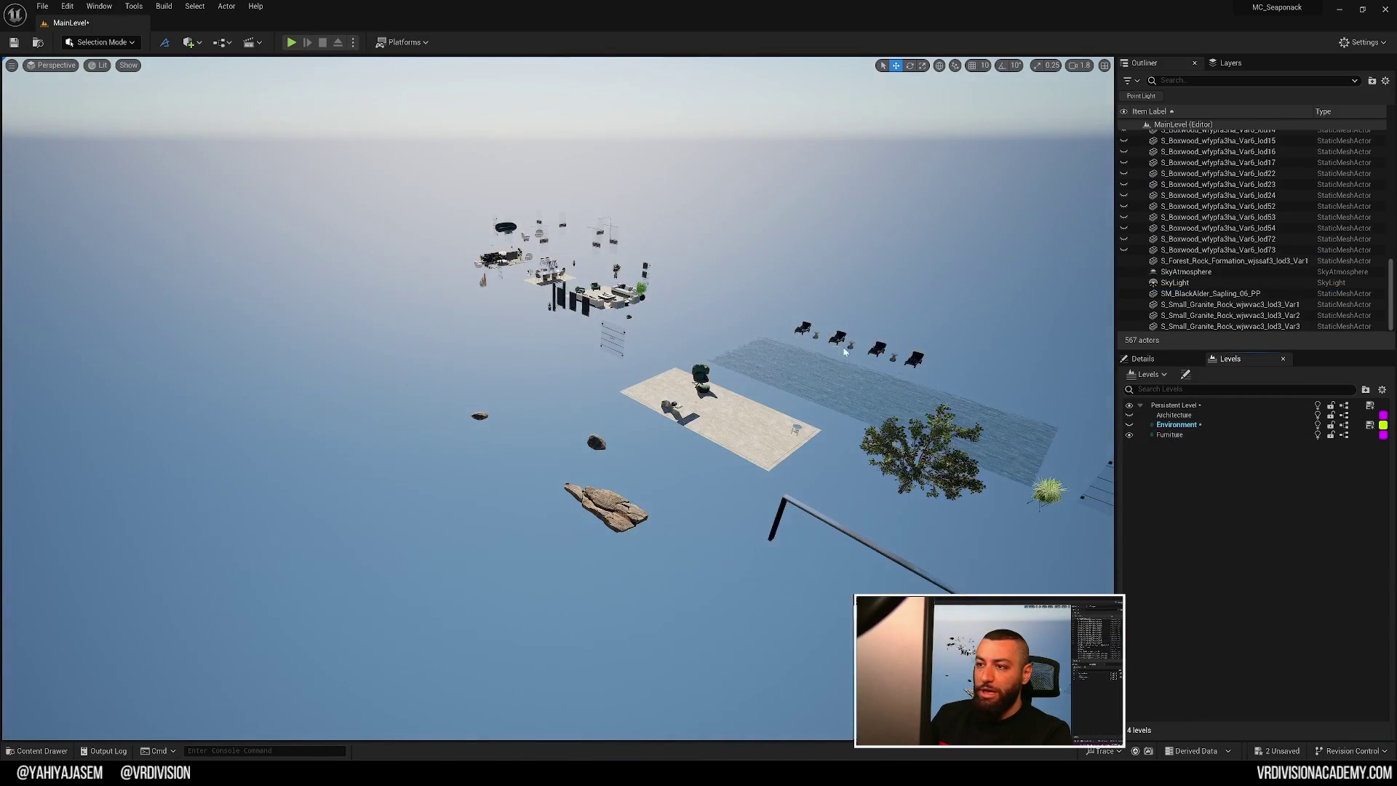
pyautogui.press('s')
pyautogui.moveTo(845, 350); pyautogui.dragTo(773, 290, button='right')
pyautogui.press('w')
pyautogui.press('w')
pyautogui.press('w')
pyautogui.moveTo(775, 285); pyautogui.dragTo(335, 631)
pyautogui.press('s')
pyautogui.moveTo(335, 631); pyautogui.dragTo(336, 642, button='right')
pyautogui.click(1129, 425)
pyautogui.rightClick(1183, 427)
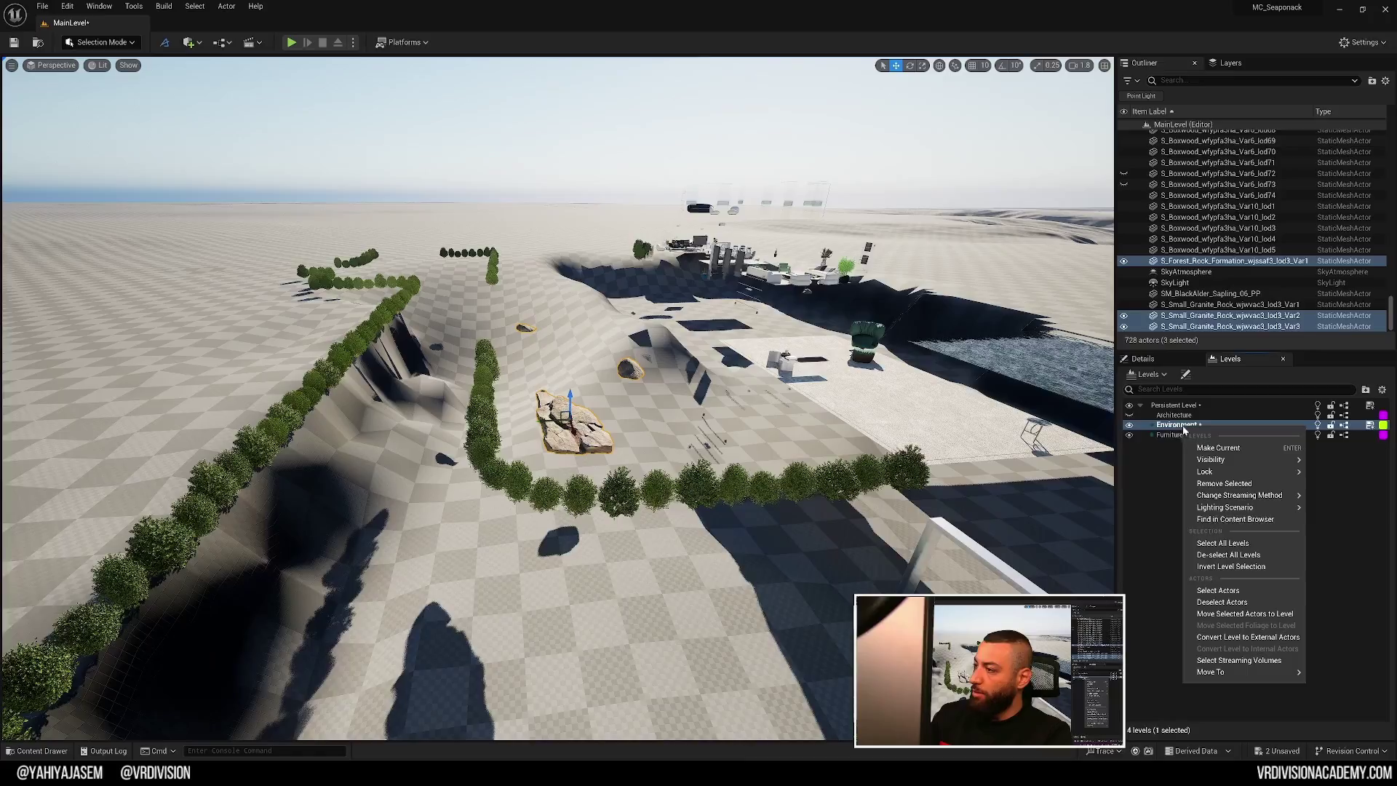
pyautogui.click(1243, 613)
# Make all hidden actors and levels visible again and view the whole villa with its surroundings.
pyautogui.hotkey('ctrl', 'h')
pyautogui.moveTo(871, 413); pyautogui.dragTo(870, 465, button='right')
pyautogui.press('s')
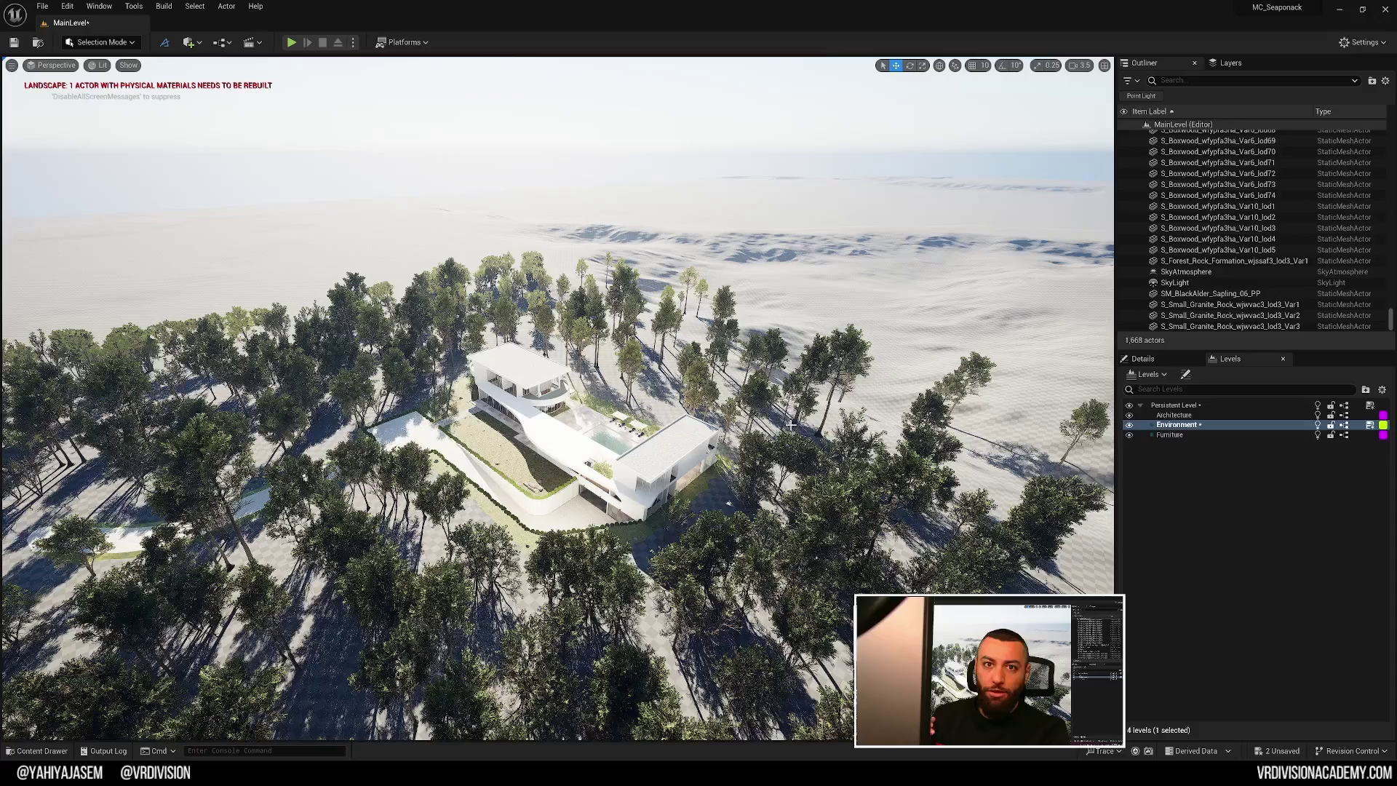
# Look up the Select Actors operation for the Environment level.
pyautogui.rightClick(1178, 487)
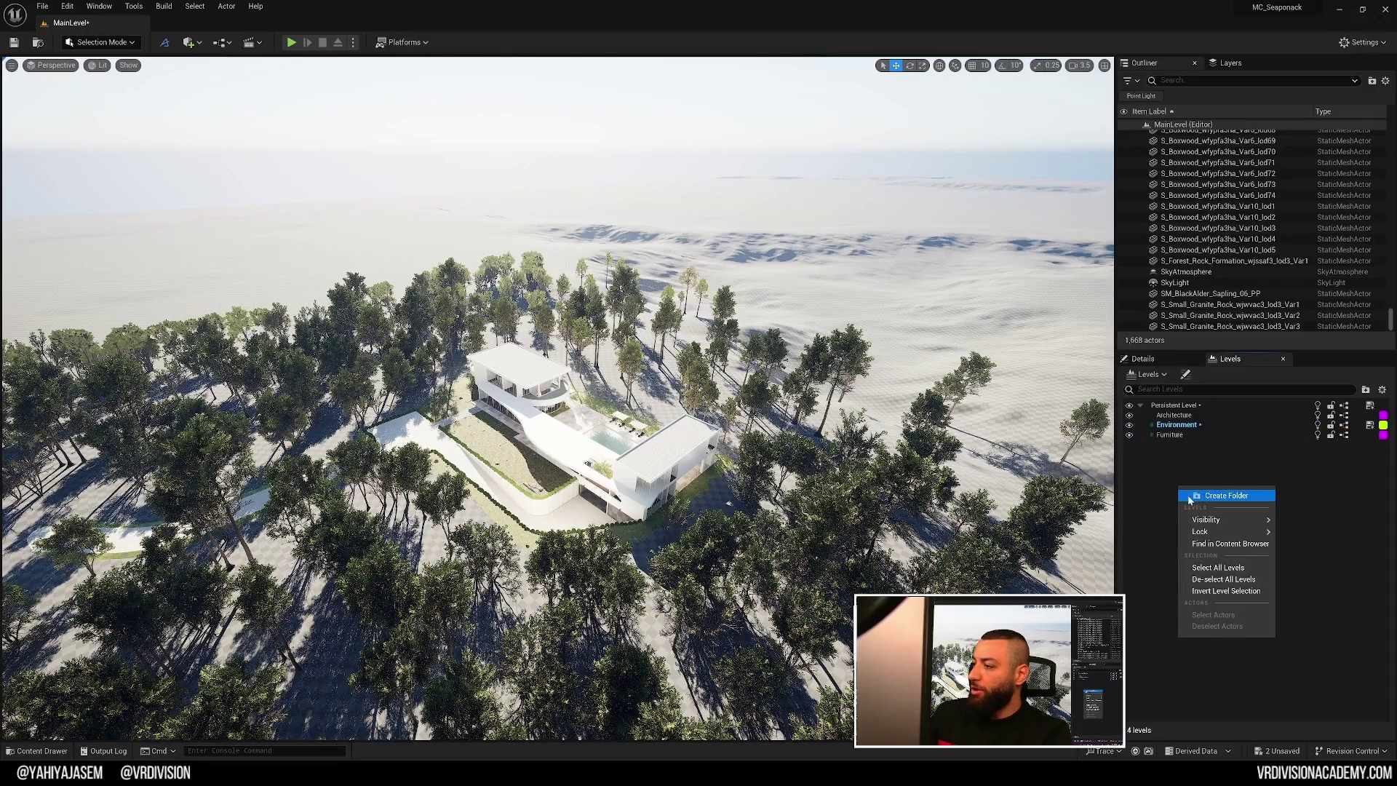
pyautogui.rightClick(1194, 426)
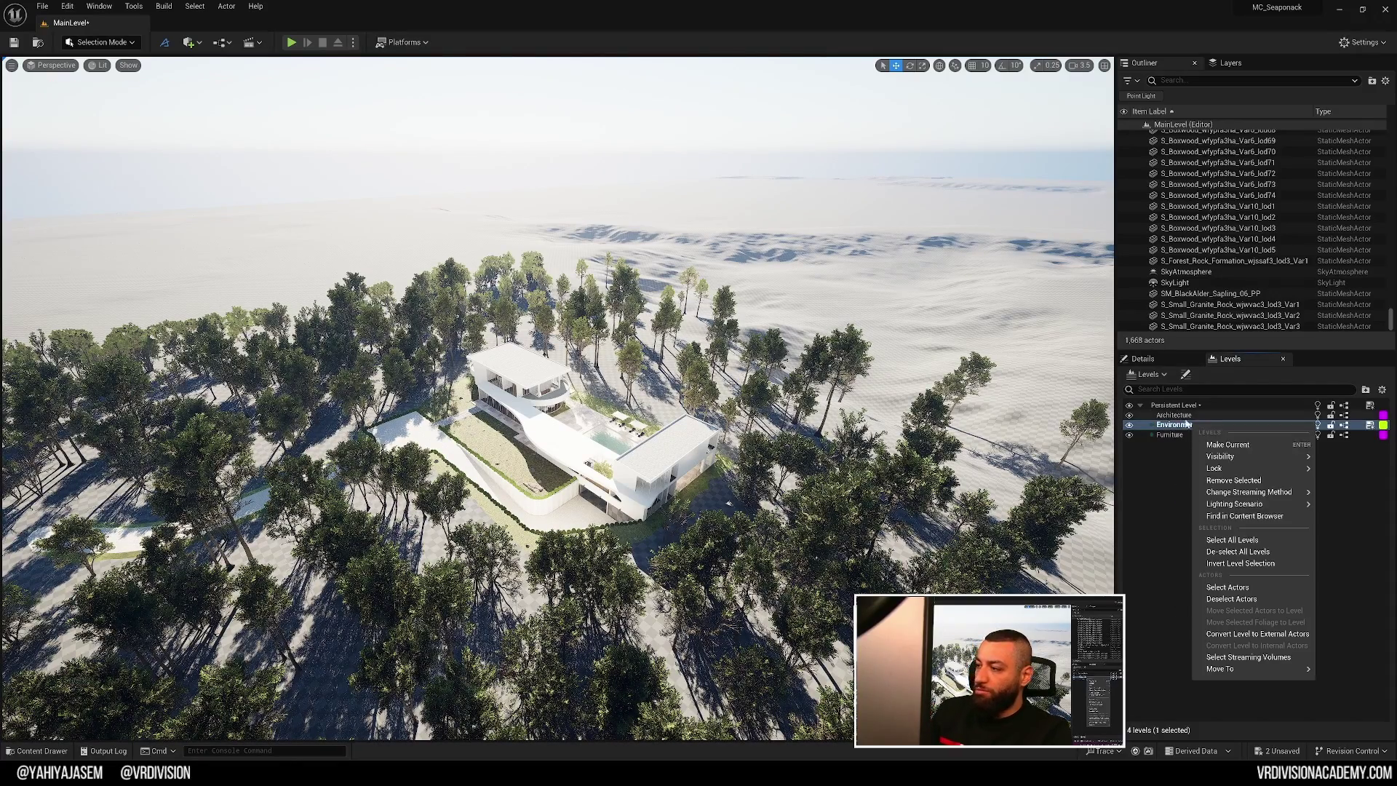
pyautogui.click(1227, 587)
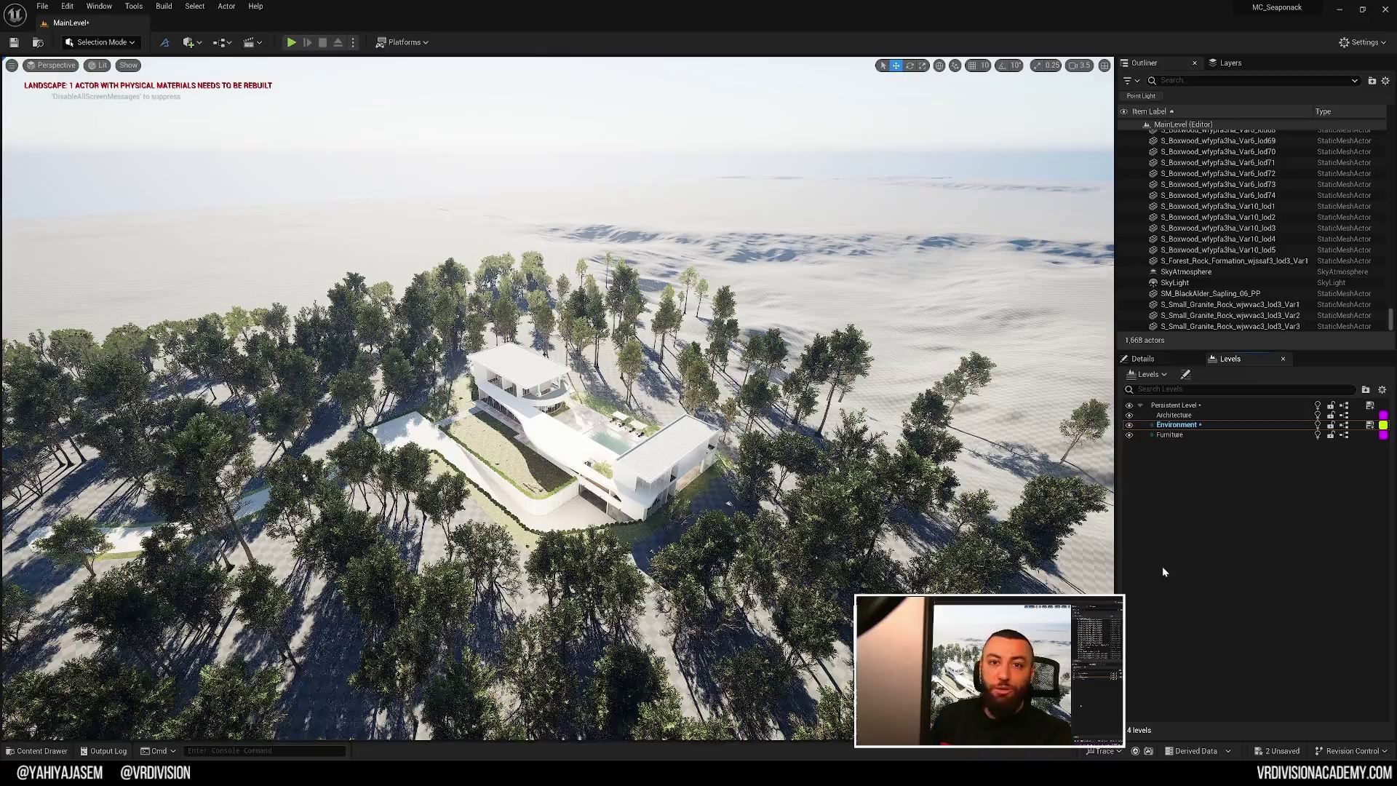